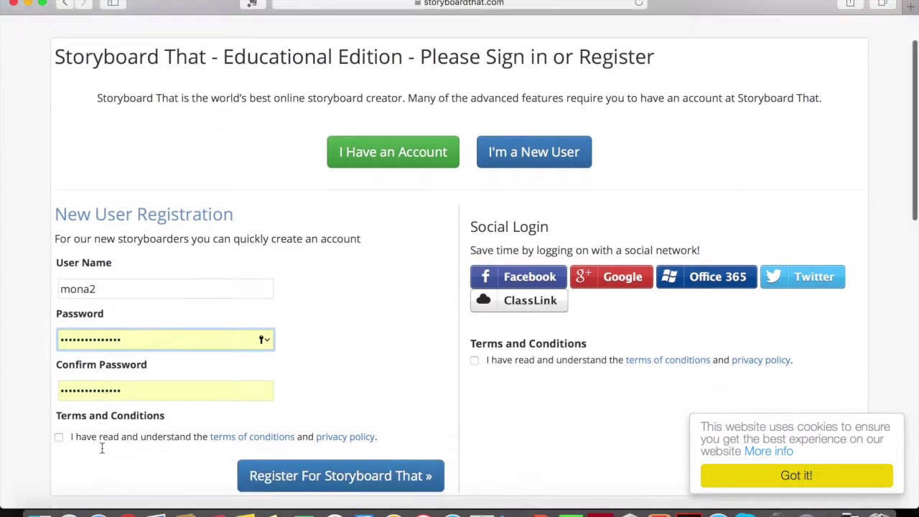
- Finish the registration password entry and accept the terms and conditions
click(61, 316)
click(61, 317)
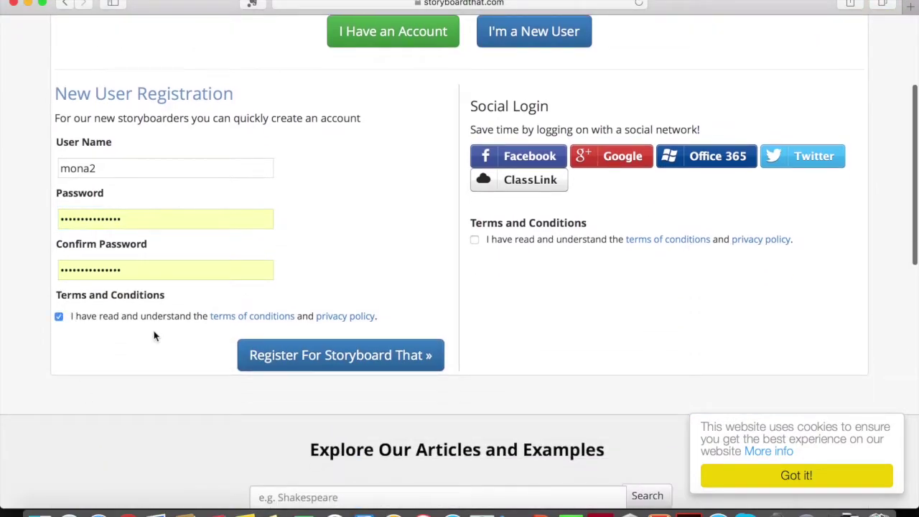
- Register the new account, then enter the teacher's name and the class access key
click(301, 360)
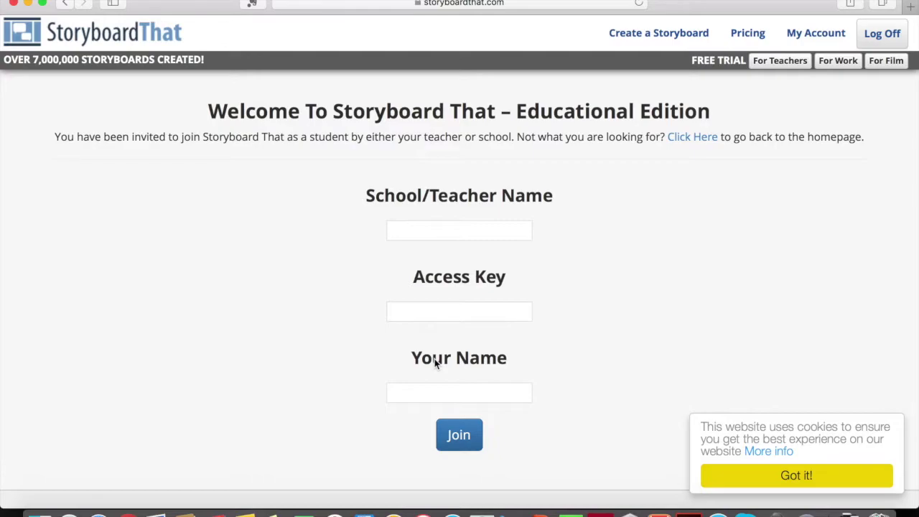
click(438, 234)
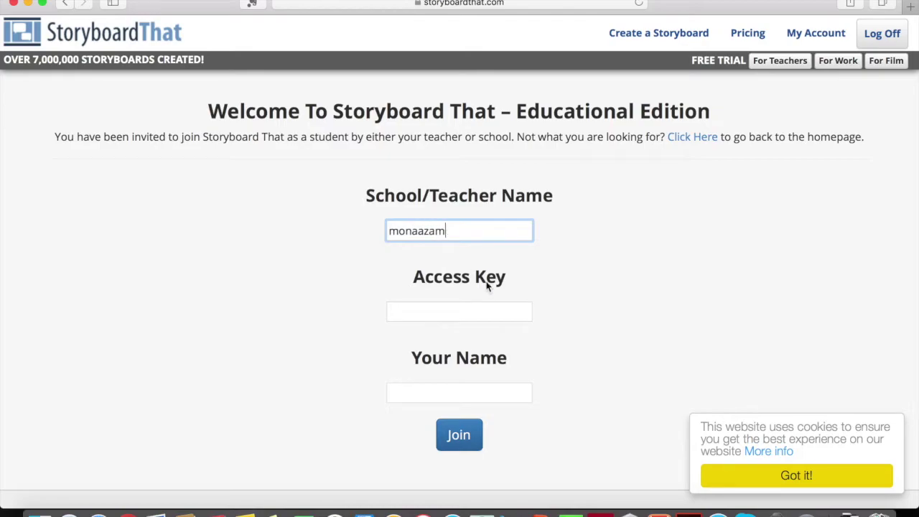
click(467, 307)
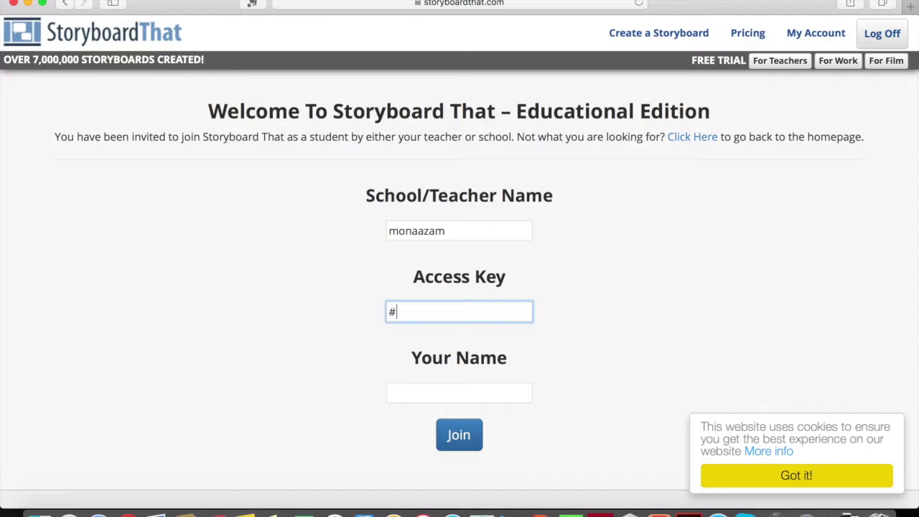
click(337, 344)
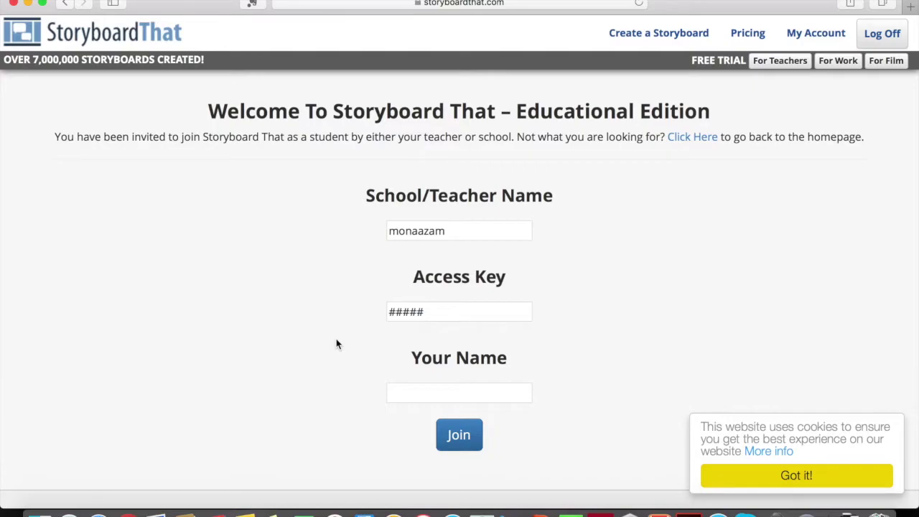
- Enter the student's own name and join the class
click(421, 391)
text(m)
text(ona3)
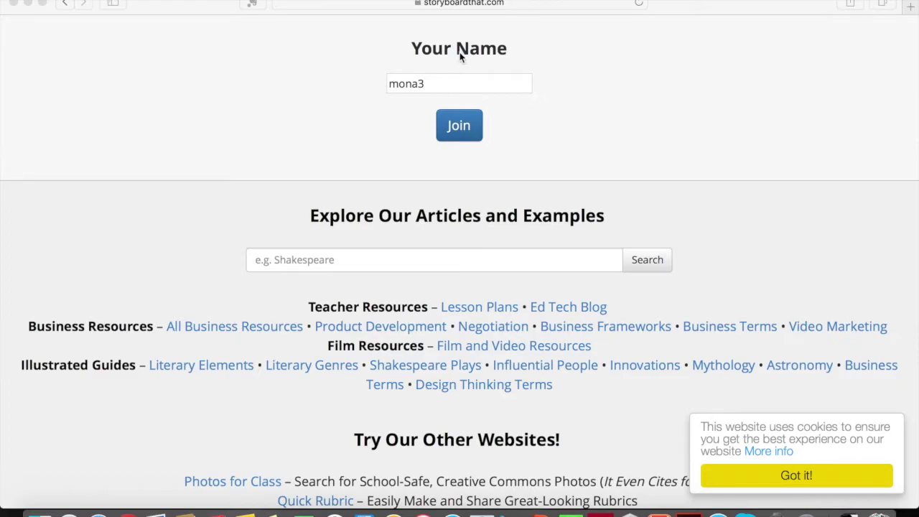
click(453, 133)
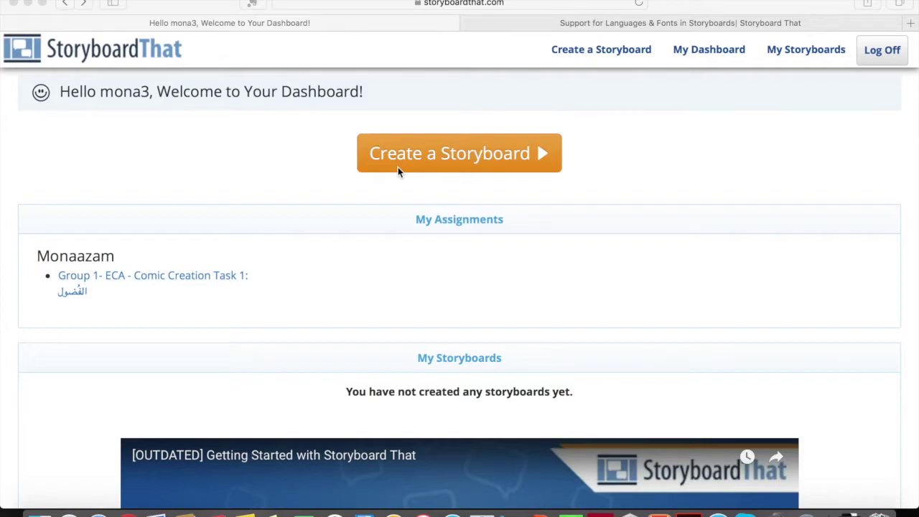
- Scroll the dashboard through My Assignments, Templates, My Classes and My Account, then back up
scroll(433, 242, down, 1)
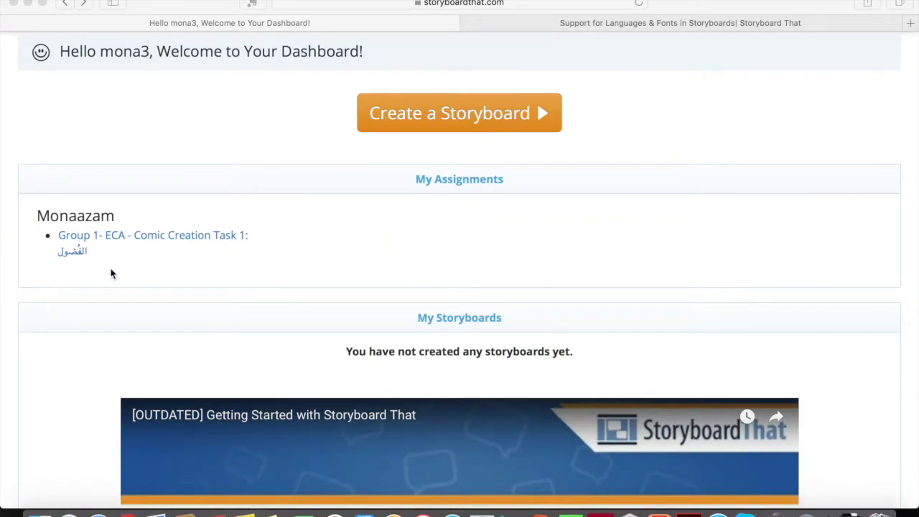
scroll(153, 259, down, 1)
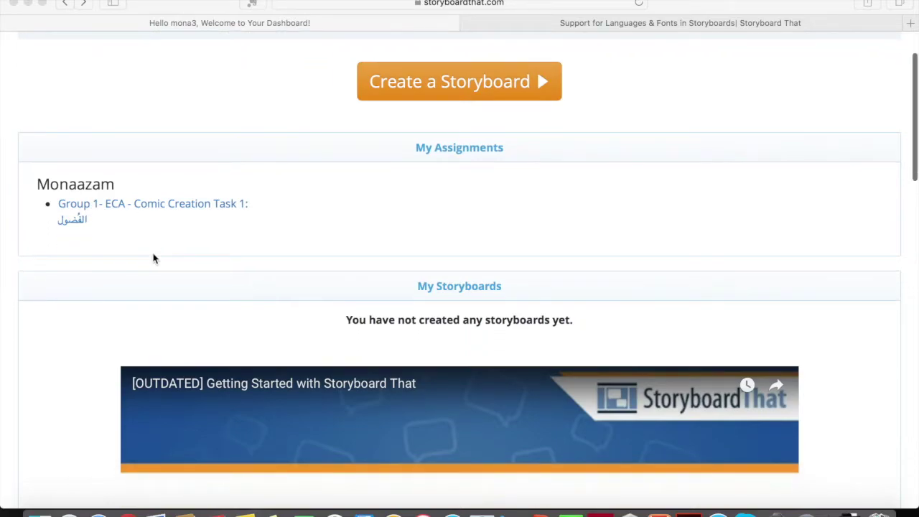
scroll(154, 258, up, 1)
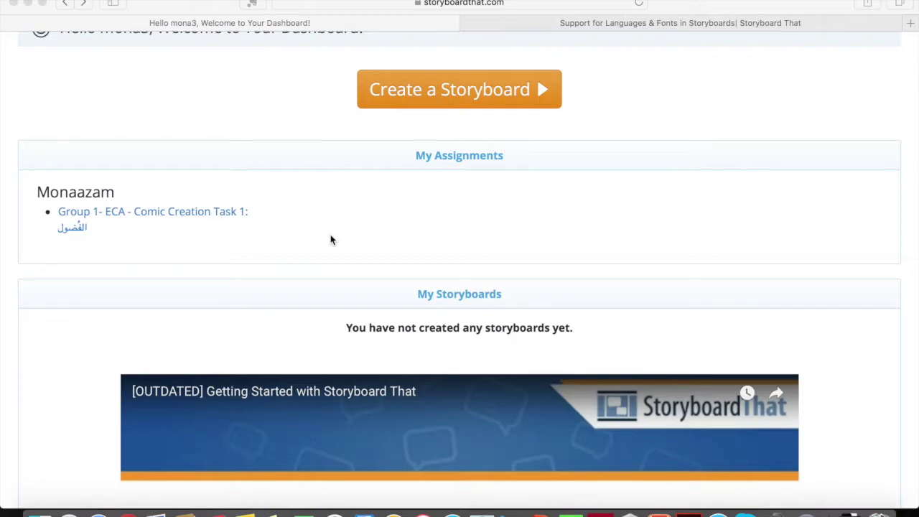
scroll(330, 238, down, 7)
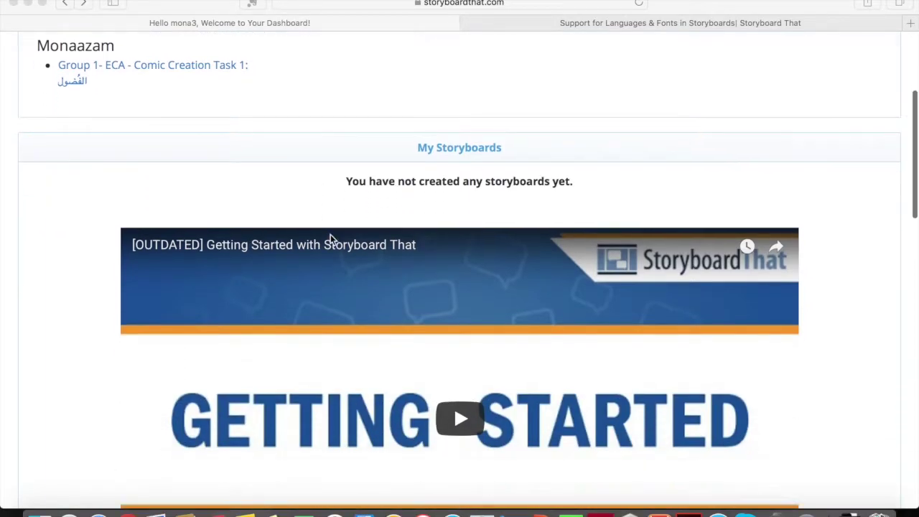
scroll(366, 210, up, 2)
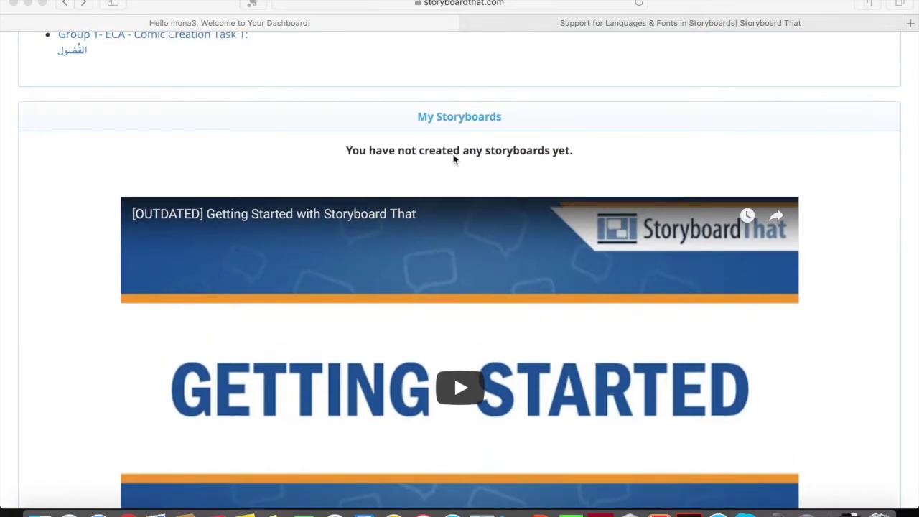
scroll(452, 159, down, 12)
scroll(453, 159, down, 2)
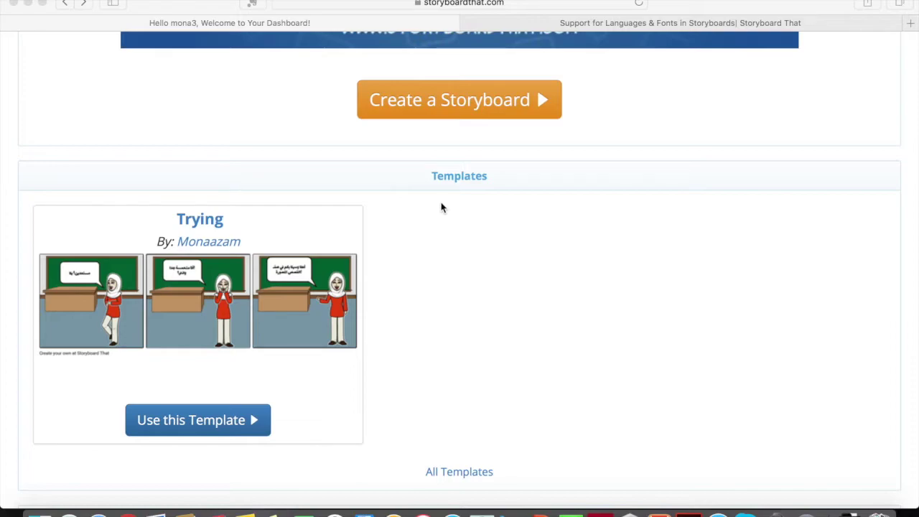
scroll(441, 208, down, 2)
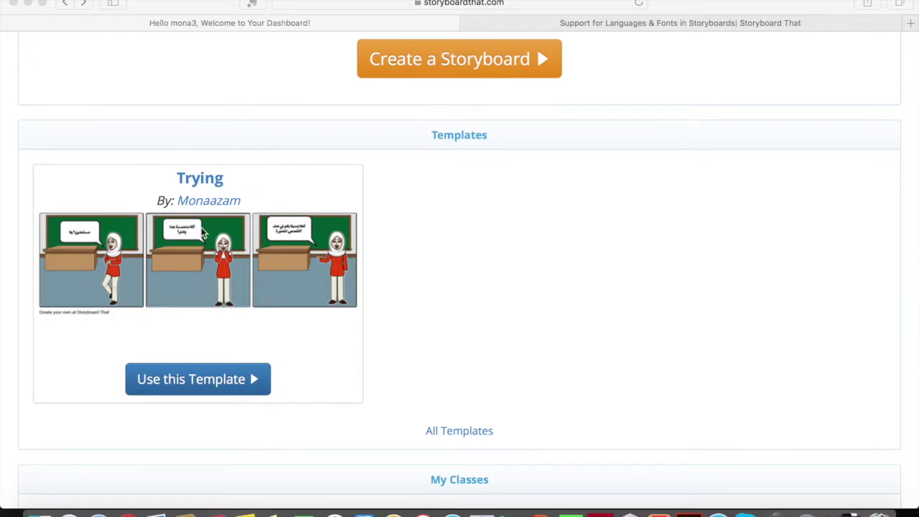
scroll(202, 233, down, 3)
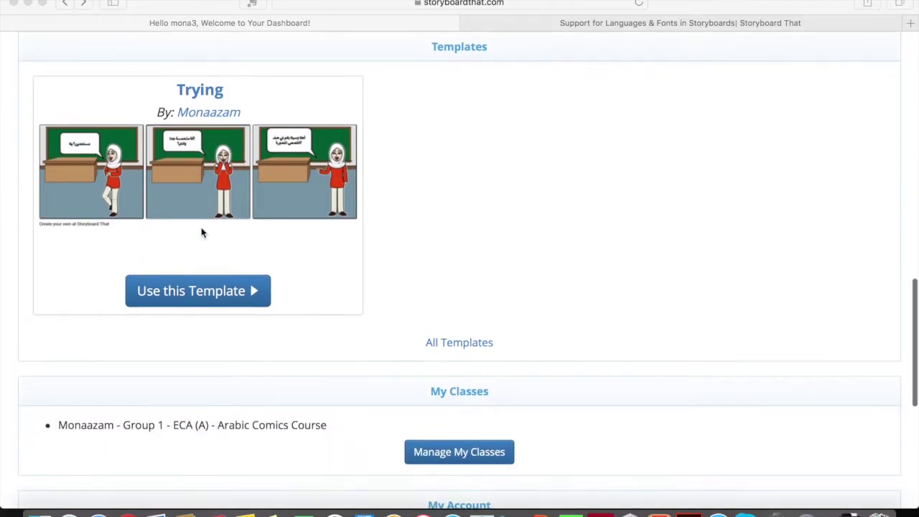
scroll(201, 233, up, 1)
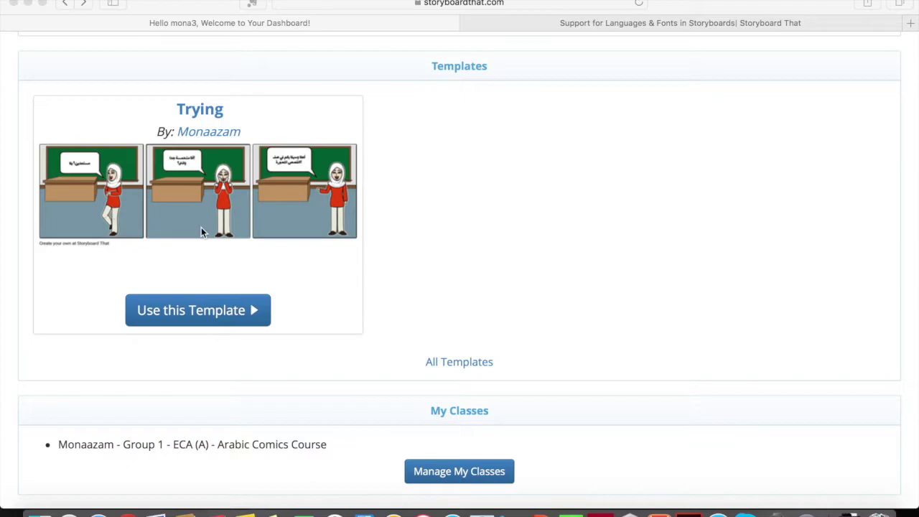
scroll(201, 233, down, 5)
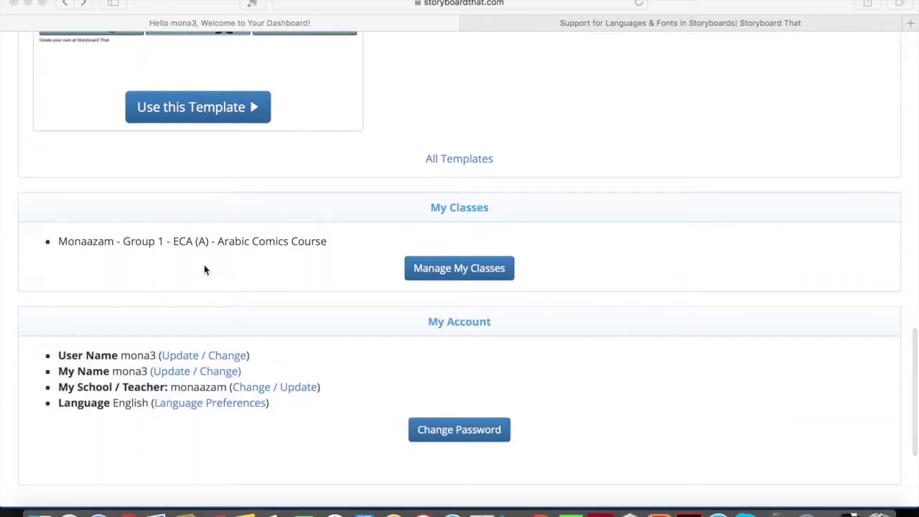
scroll(241, 246, down, 1)
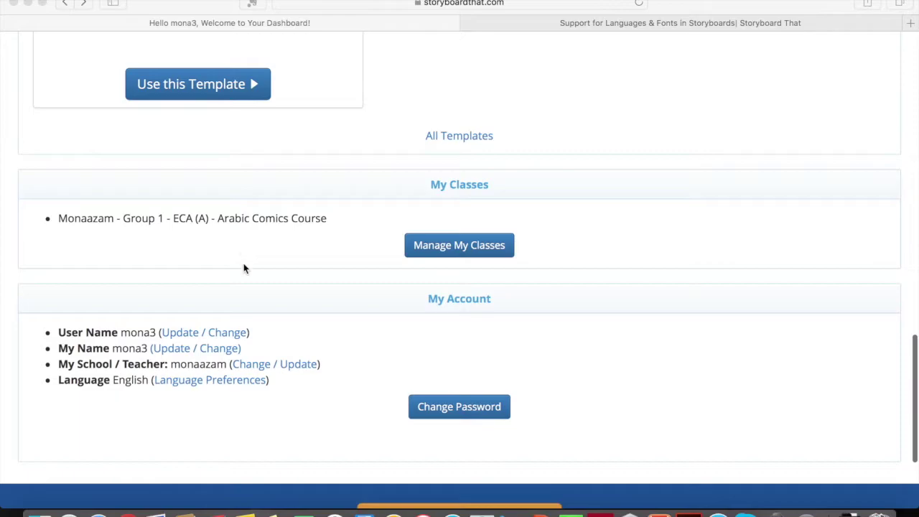
scroll(392, 334, up, 15)
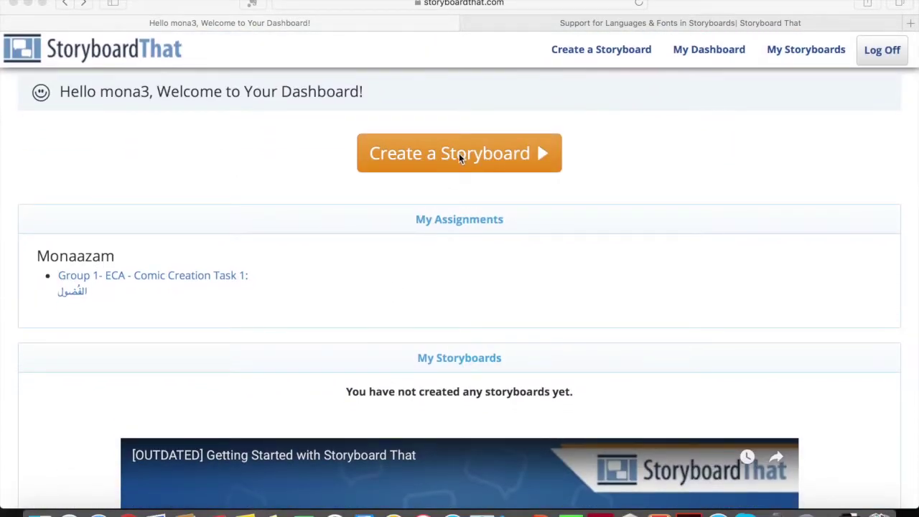
- Start a new storyboard, discarding the unsaved earlier version
click(457, 155)
click(451, 152)
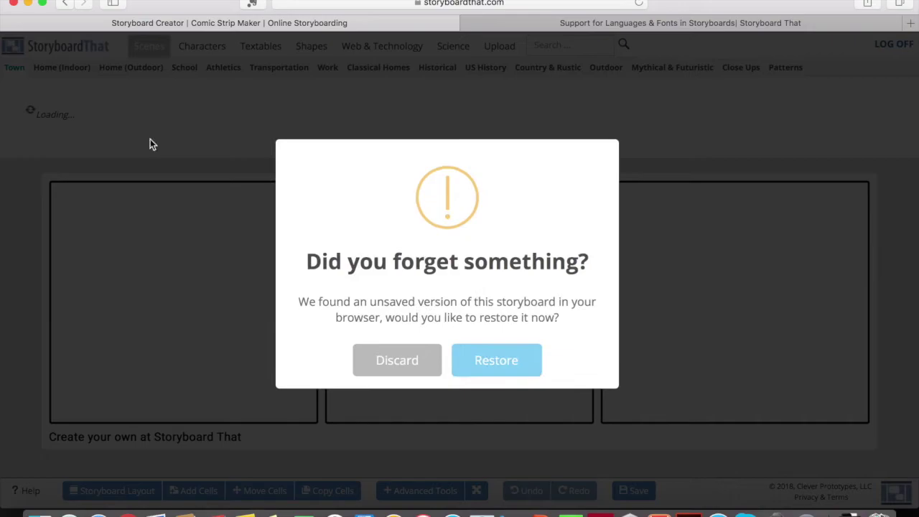
click(437, 363)
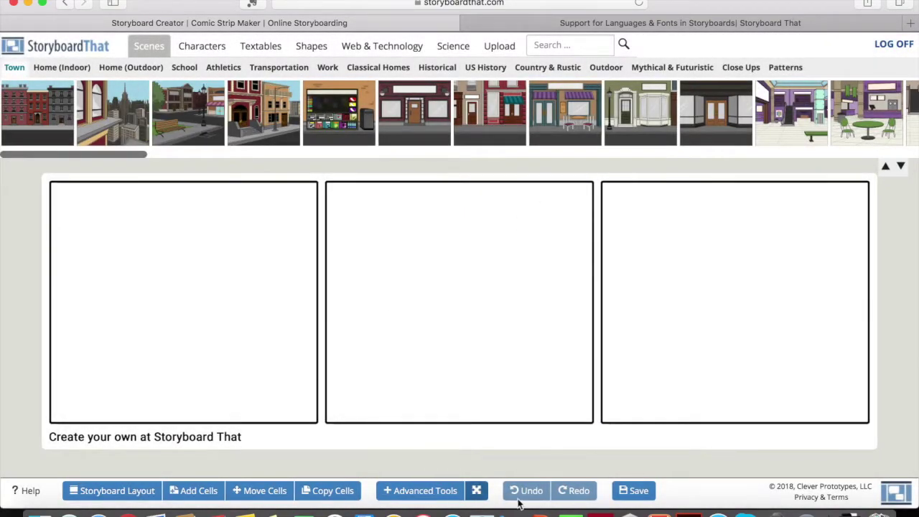
- Browse the Storyboard and Cell Layouts options, such as T-Chart and Spider Map
click(143, 496)
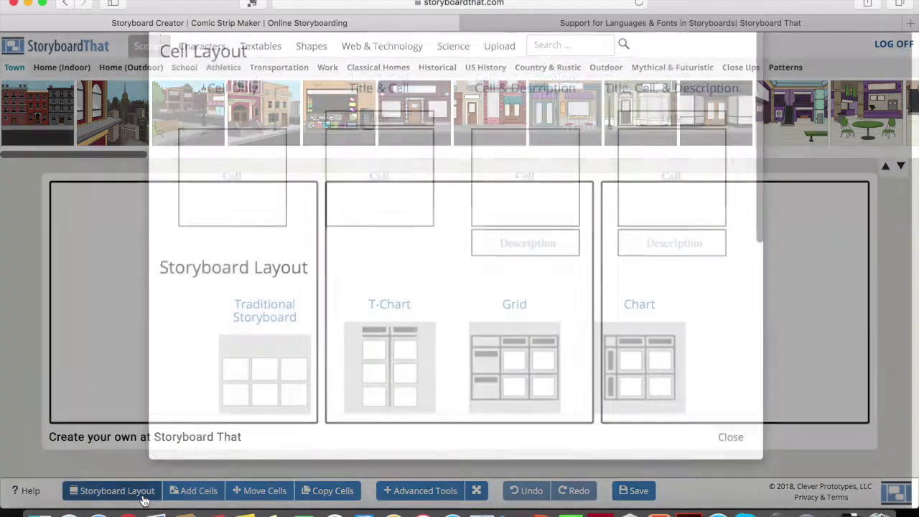
scroll(341, 360, down, 5)
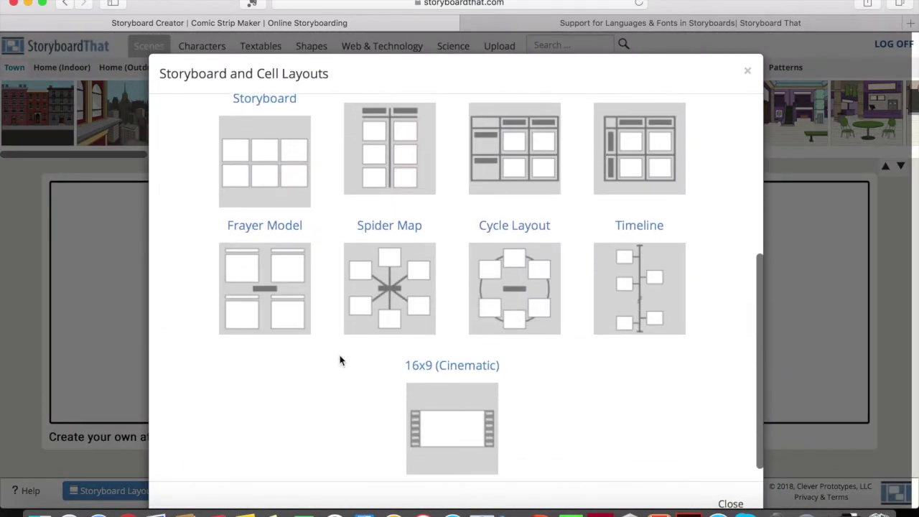
scroll(341, 360, up, 4)
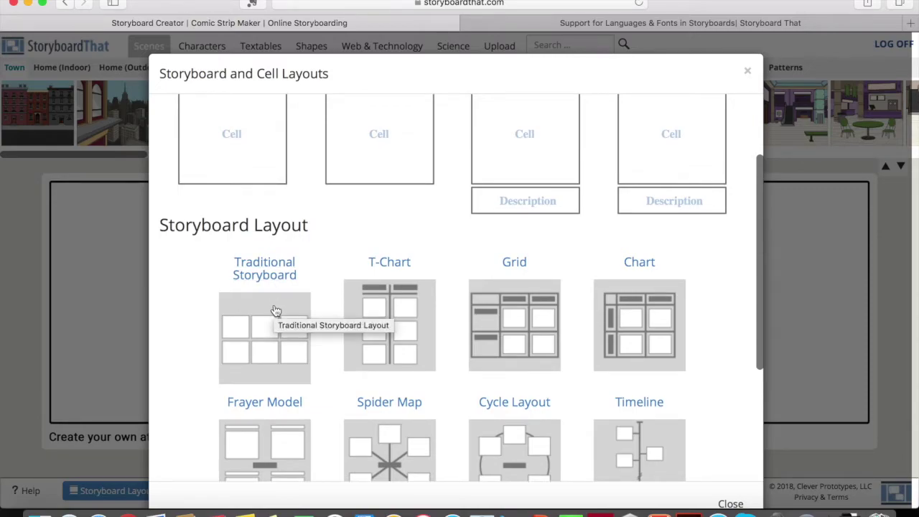
scroll(275, 310, down, 2)
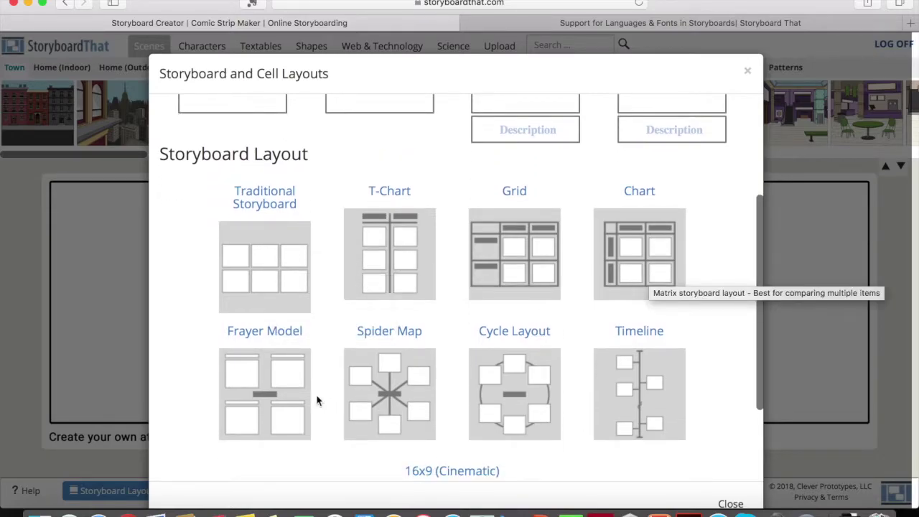
scroll(305, 398, down, 1)
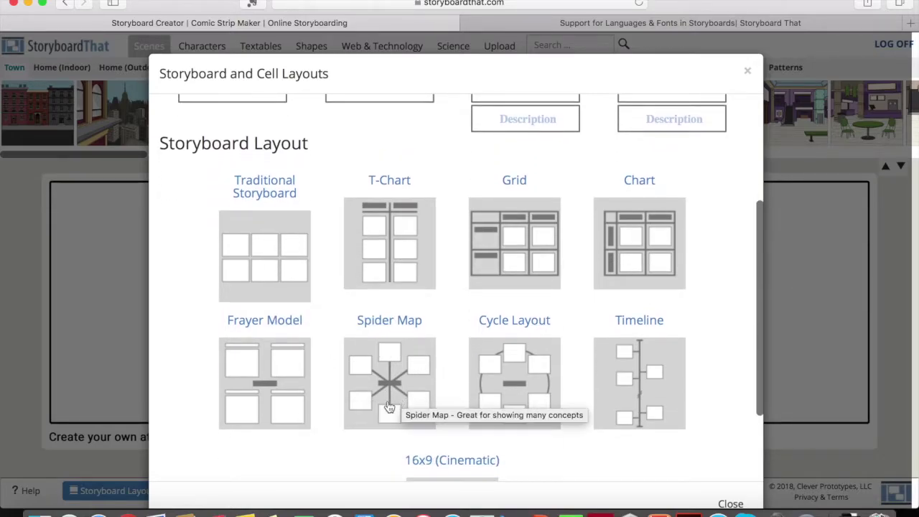
- Try the Frayer Model layout, then make every cell plain without title or description
click(281, 387)
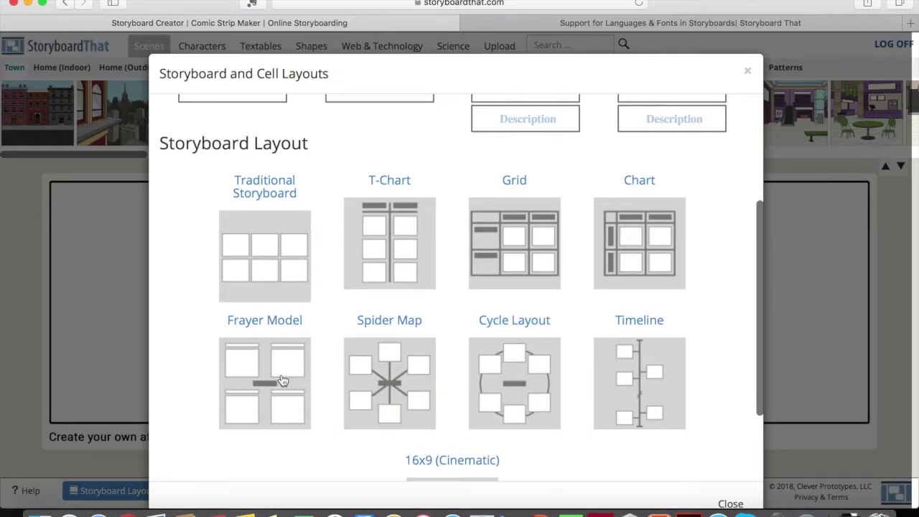
scroll(282, 379, down, 5)
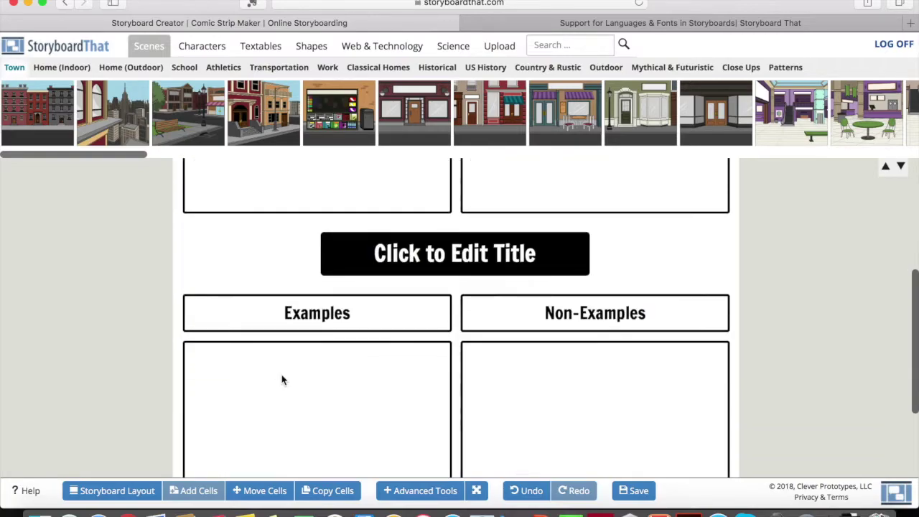
scroll(282, 380, up, 5)
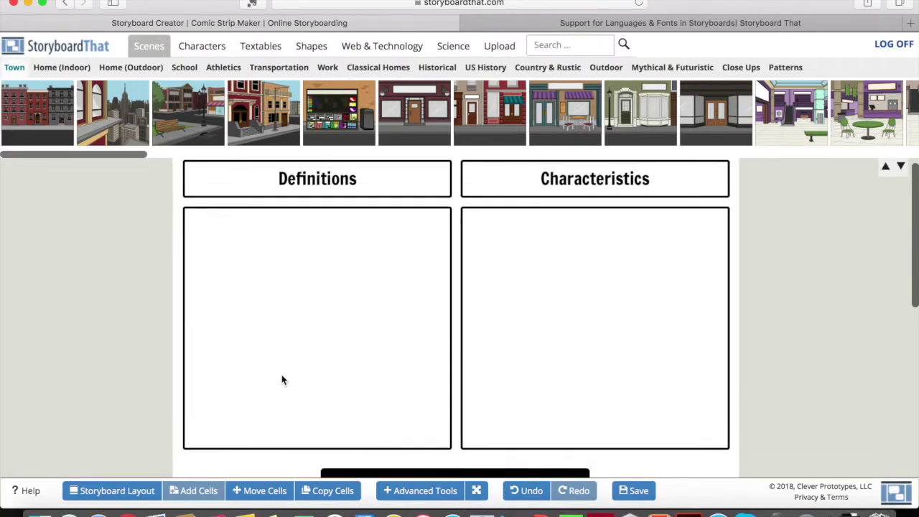
click(99, 494)
scroll(231, 256, up, 5)
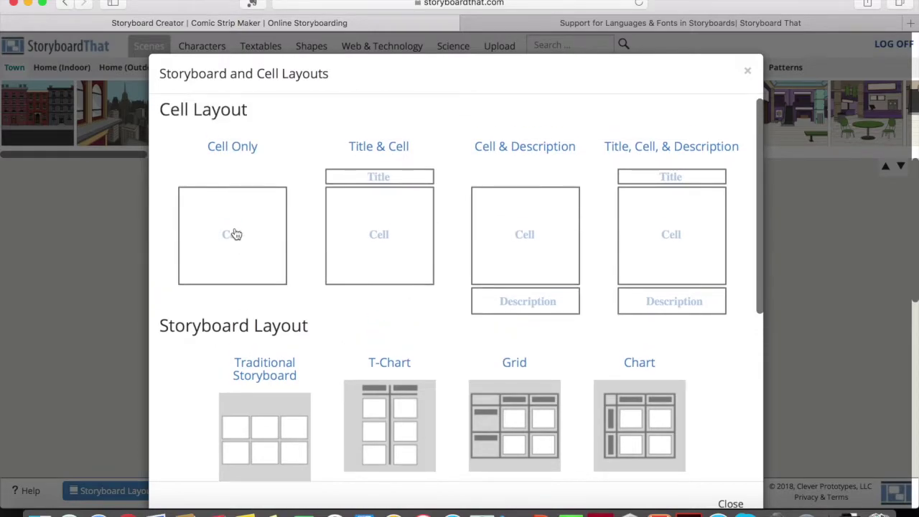
click(235, 234)
scroll(275, 365, down, 4)
scroll(275, 365, up, 2)
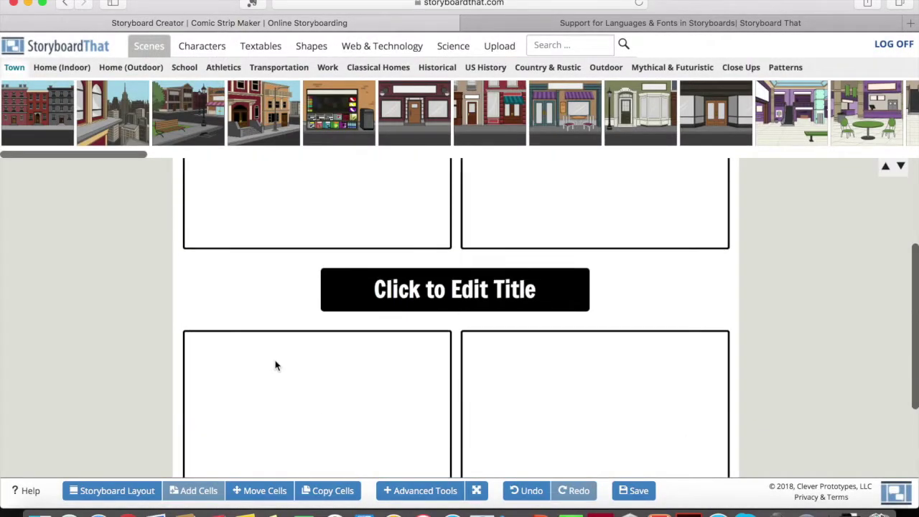
scroll(275, 365, up, 3)
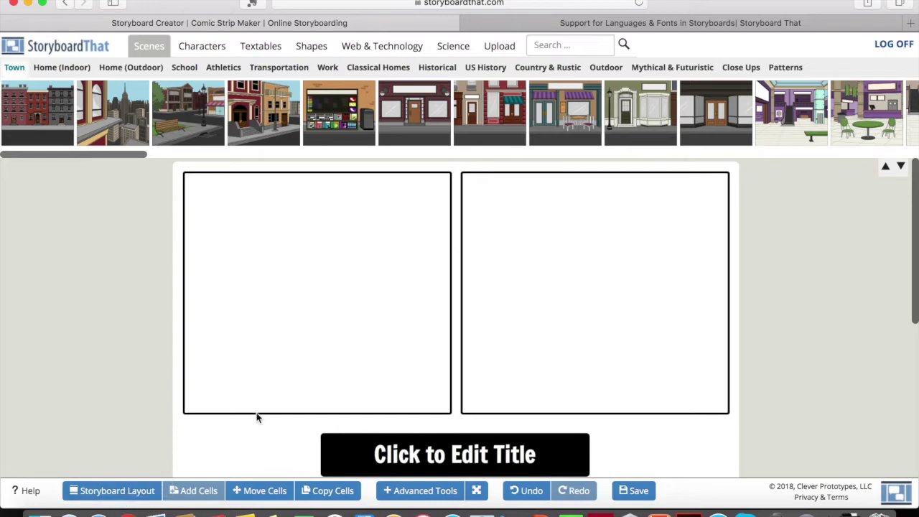
scroll(411, 320, down, 1)
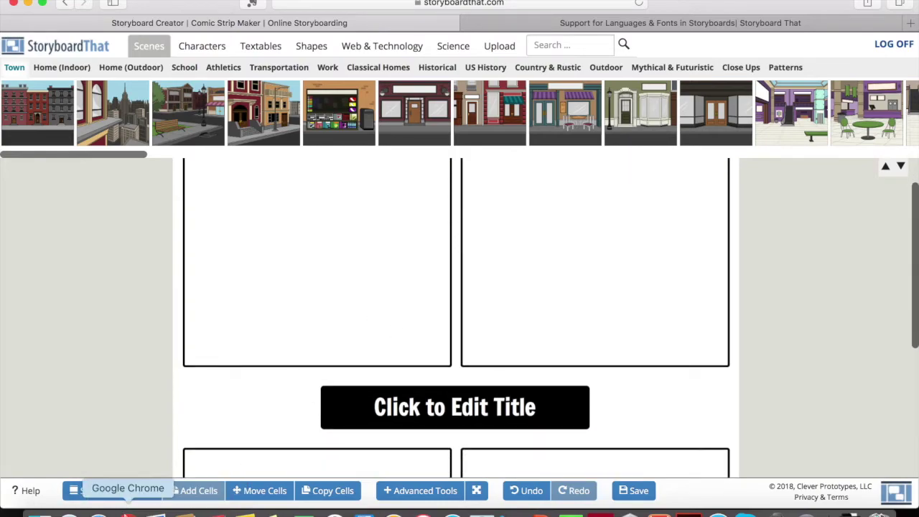
- Apply the Frayer Model layout to the storyboard again
click(107, 491)
scroll(316, 402, down, 3)
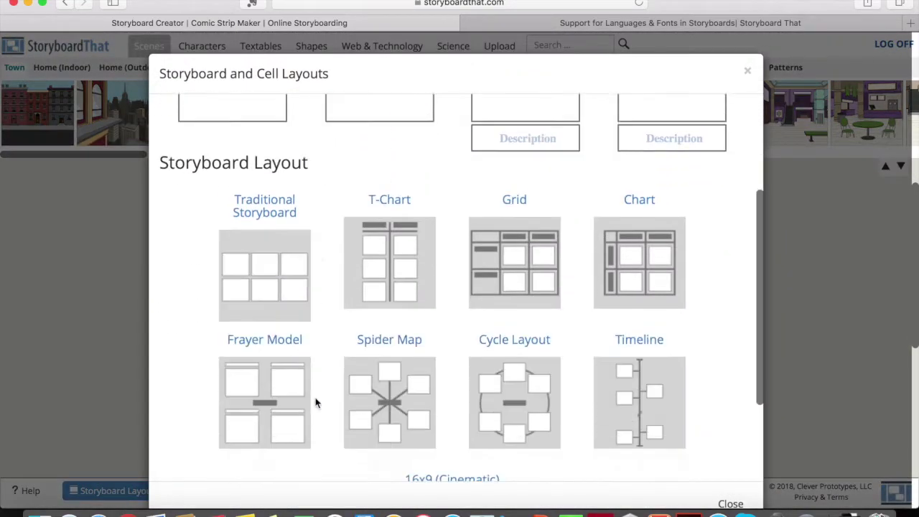
scroll(315, 402, down, 2)
click(267, 283)
scroll(272, 334, up, 1)
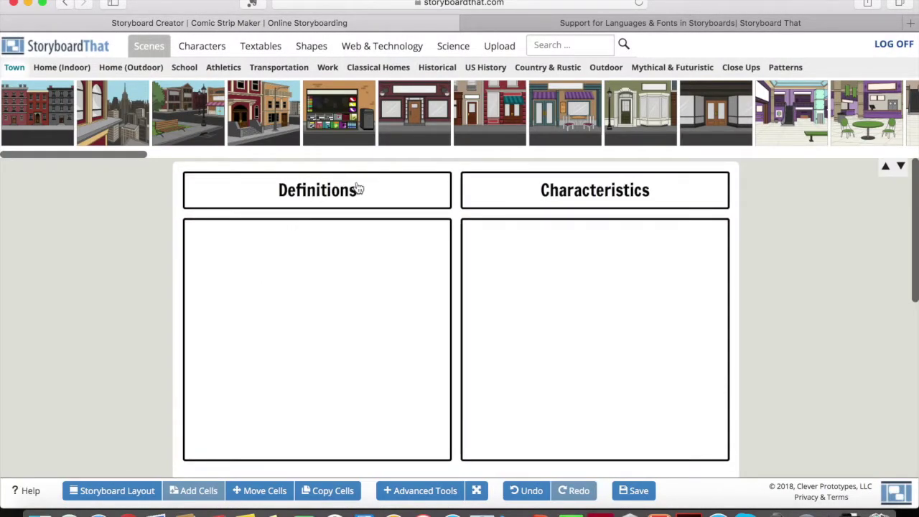
scroll(430, 334, down, 5)
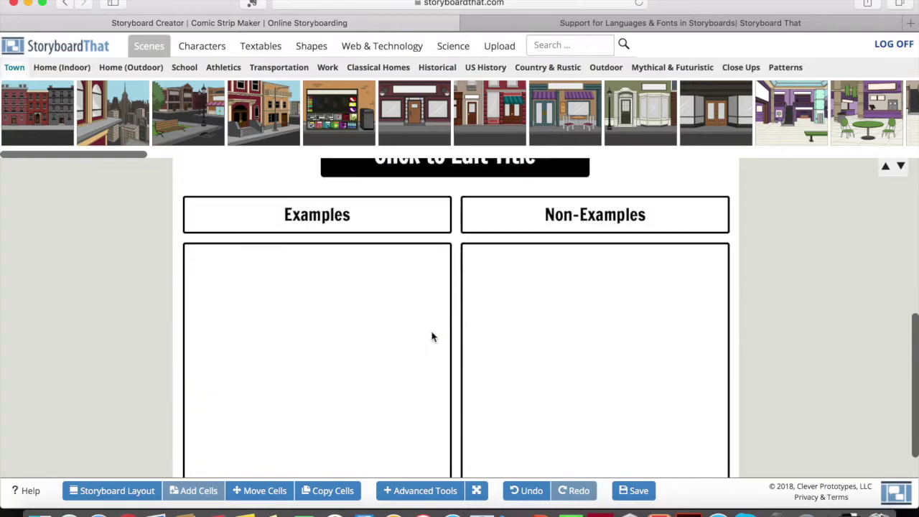
- Switch the storyboard back to the Traditional Storyboard layout
click(99, 487)
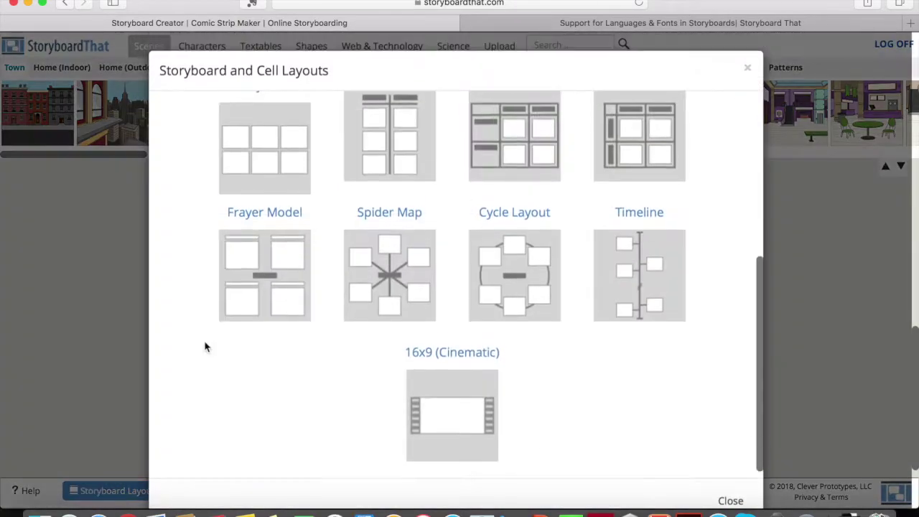
scroll(266, 283, up, 3)
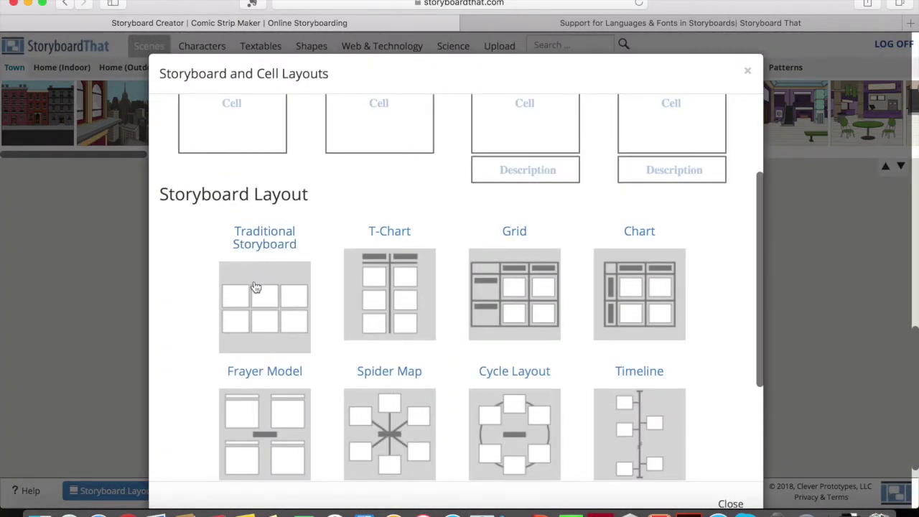
click(254, 287)
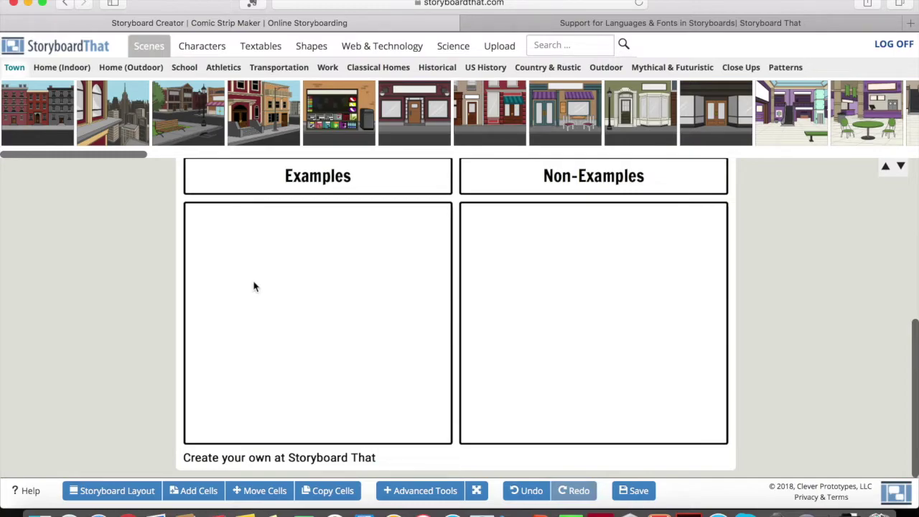
click(106, 491)
scroll(241, 299, up, 3)
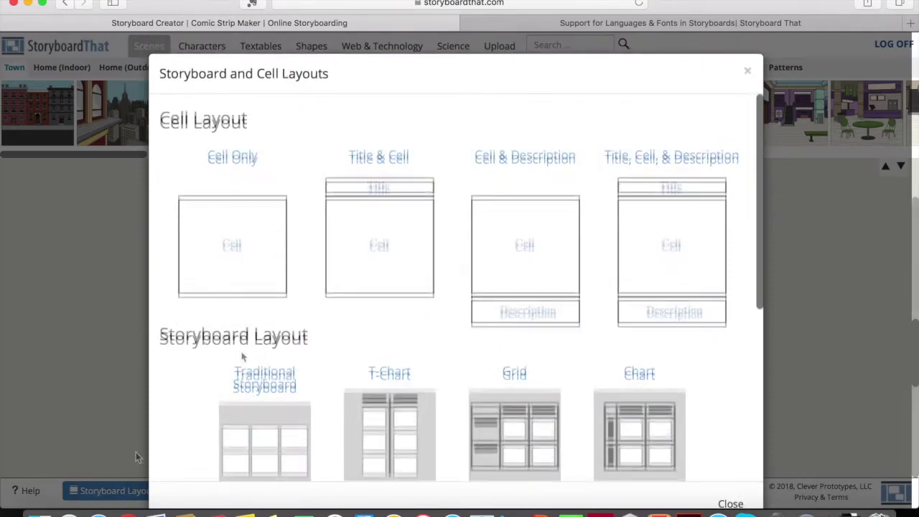
scroll(215, 402, down, 1)
click(259, 386)
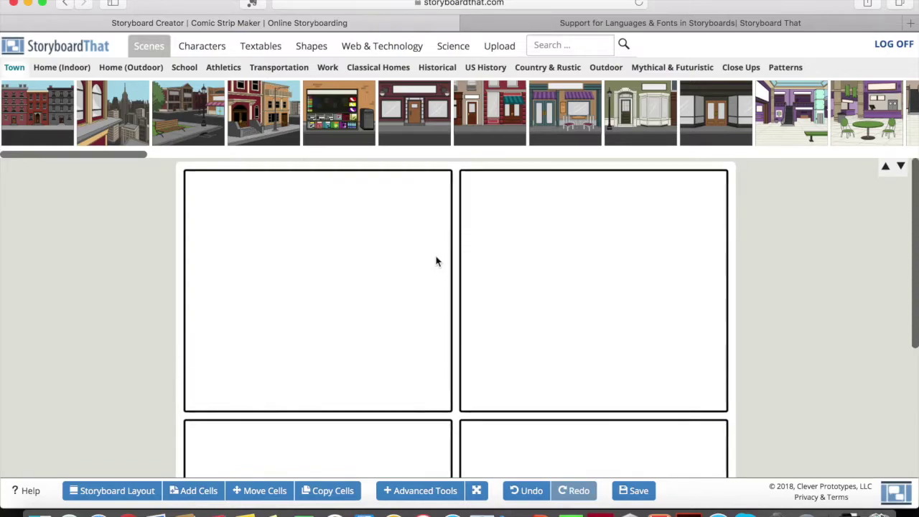
- Change the storyboard to a 3 x 1 grid and update it, dropping the extra cells
click(179, 494)
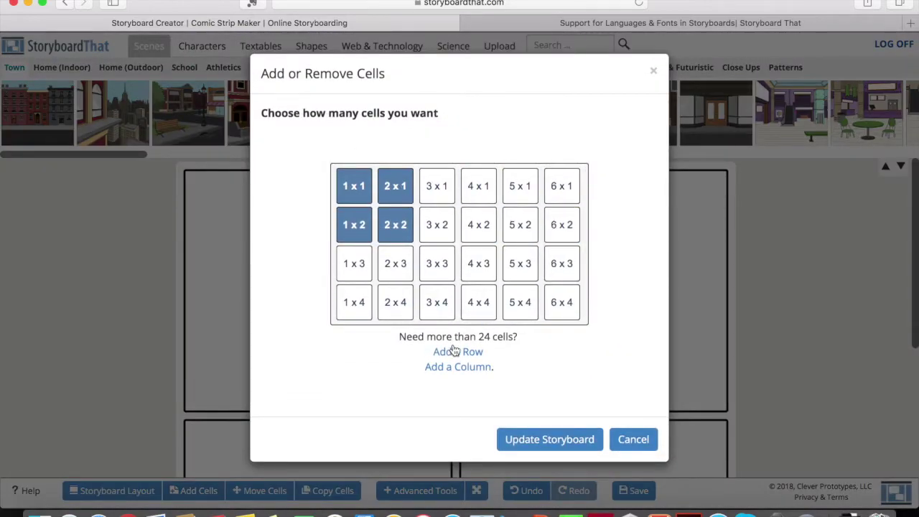
click(431, 199)
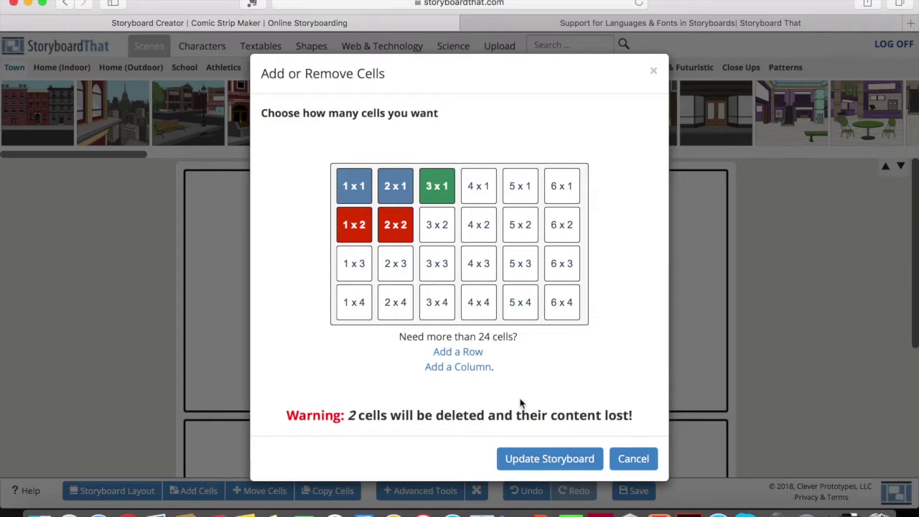
click(574, 465)
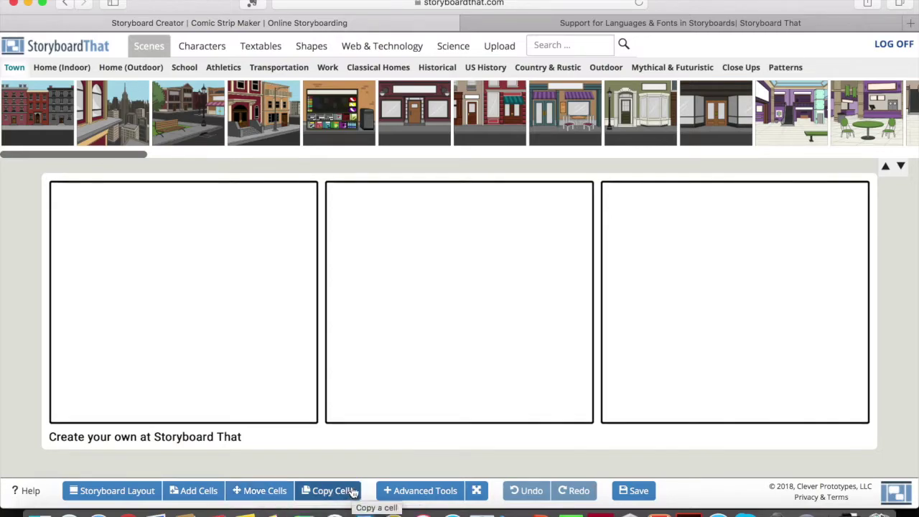
click(416, 495)
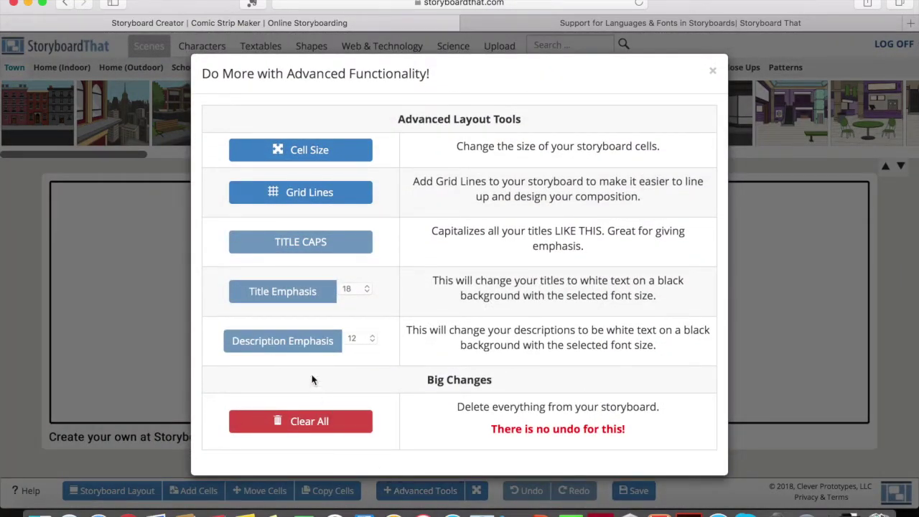
click(308, 149)
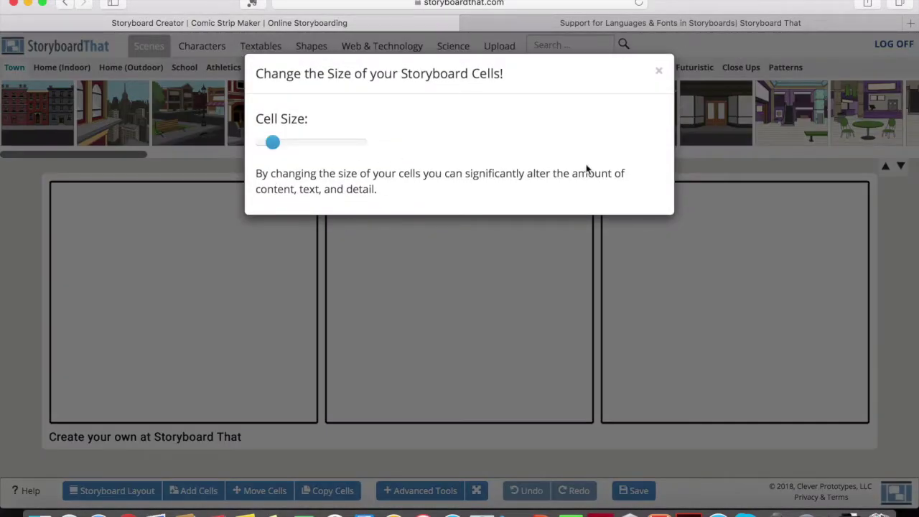
click(658, 71)
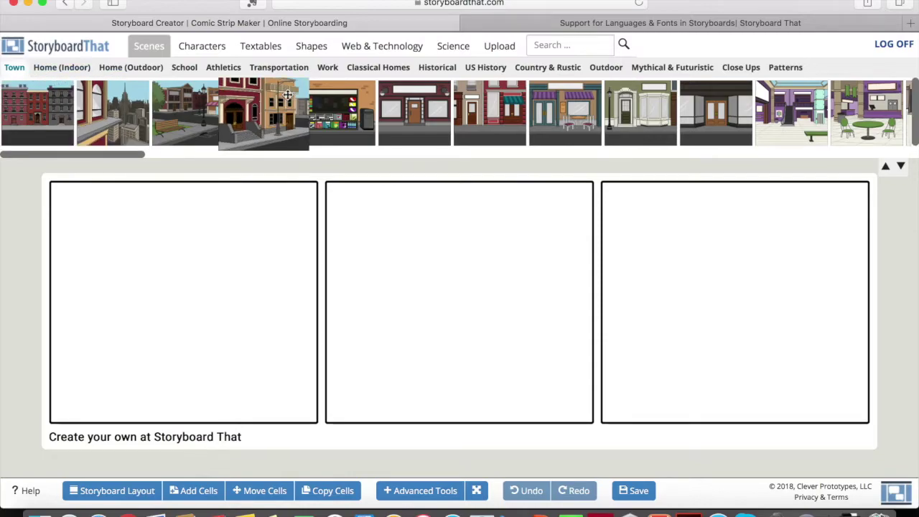
- Place the Home (Indoor) bedroom scene in cell 1 and the bathroom in cell 2
scroll(258, 101, right, 1)
scroll(234, 97, left, 1)
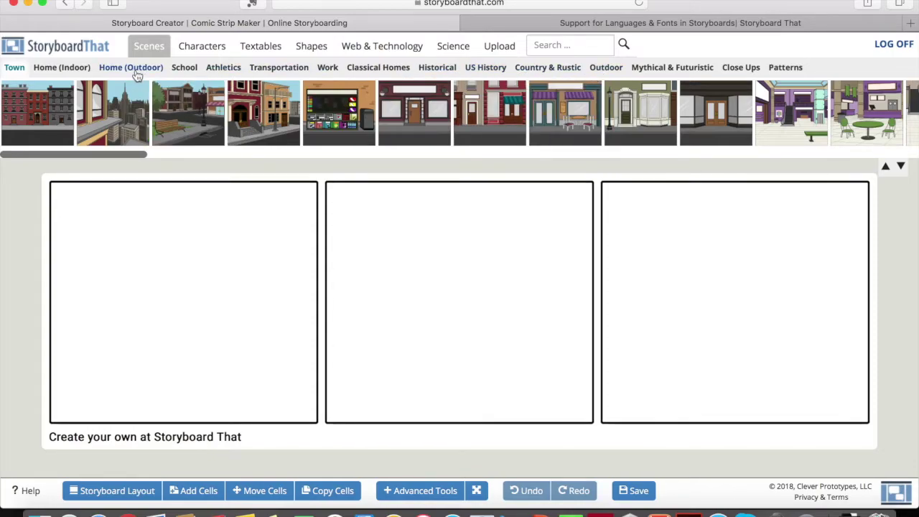
click(72, 75)
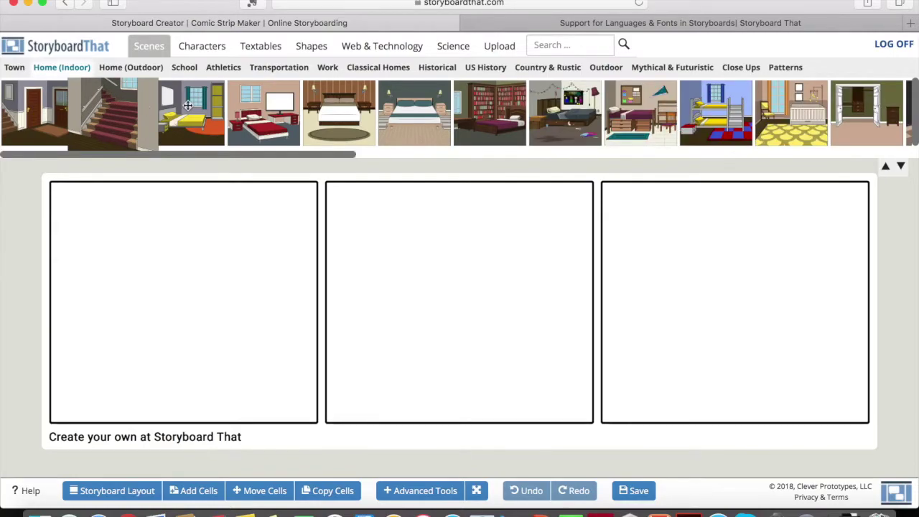
drag(187, 105, 147, 331)
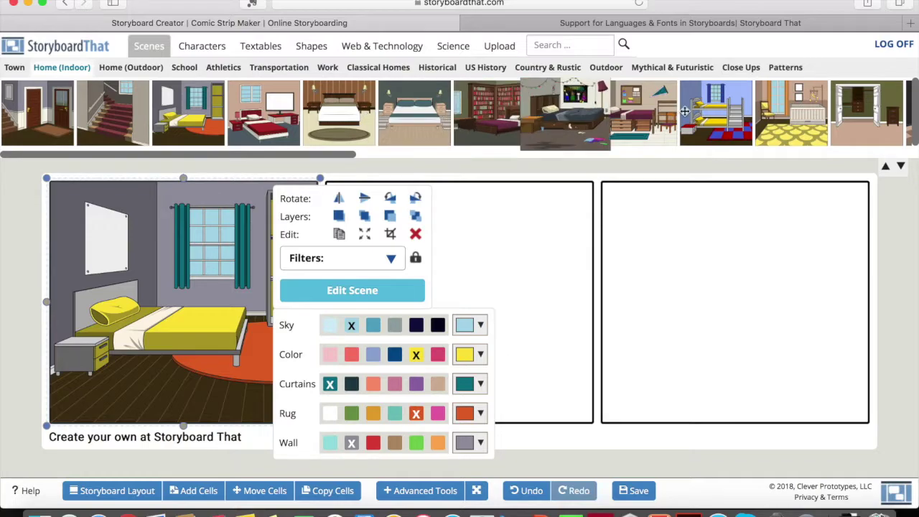
scroll(699, 115, right, 2)
scroll(700, 115, right, 3)
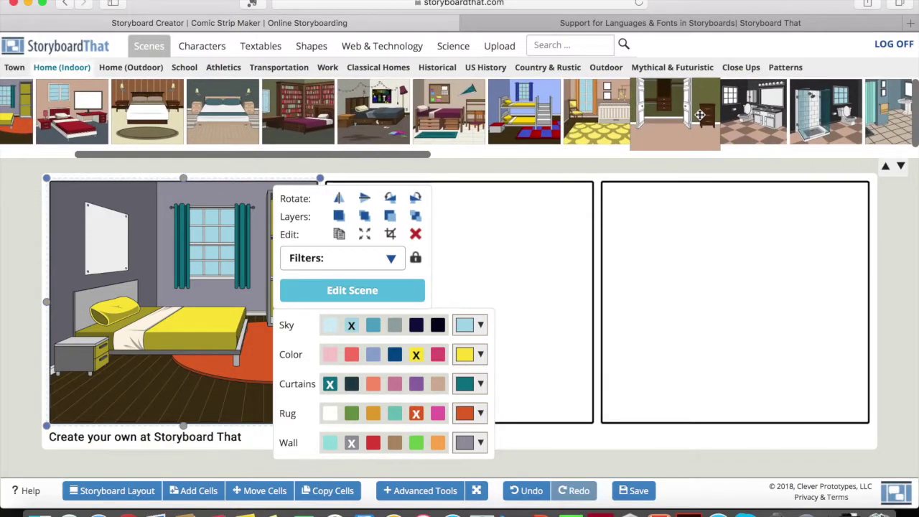
drag(602, 249, 535, 276)
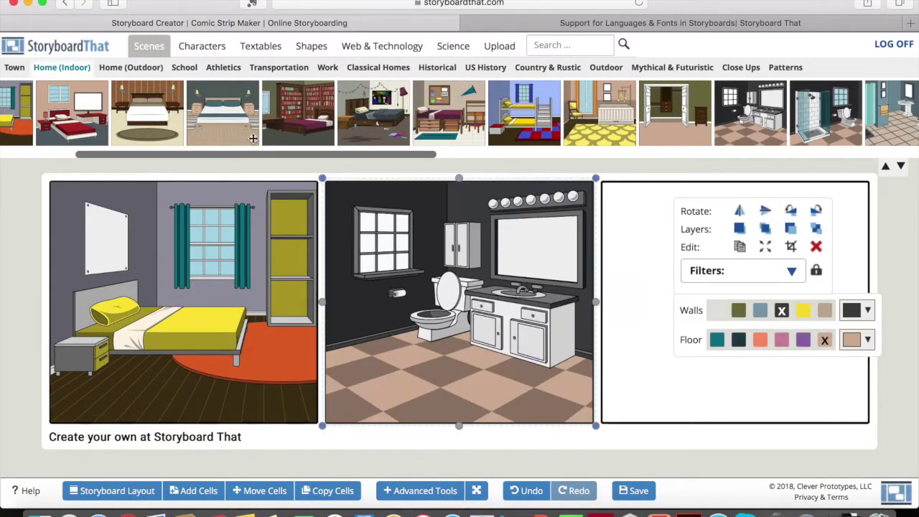
- Place the School building courtyard scene in the third cell
click(185, 69)
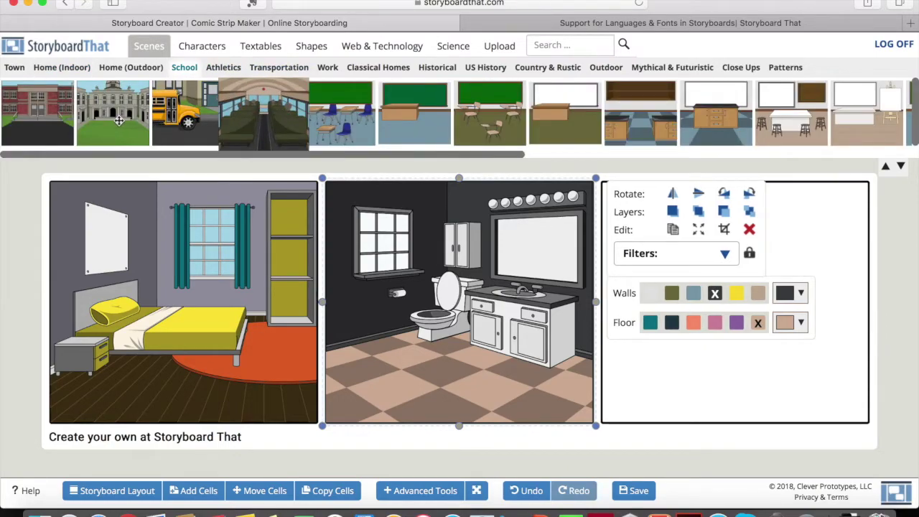
click(643, 183)
drag(643, 182, 724, 215)
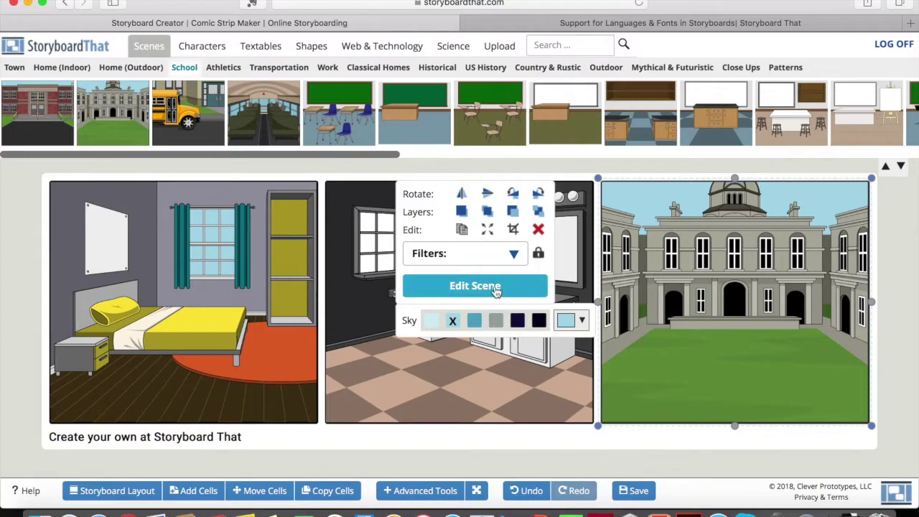
click(514, 200)
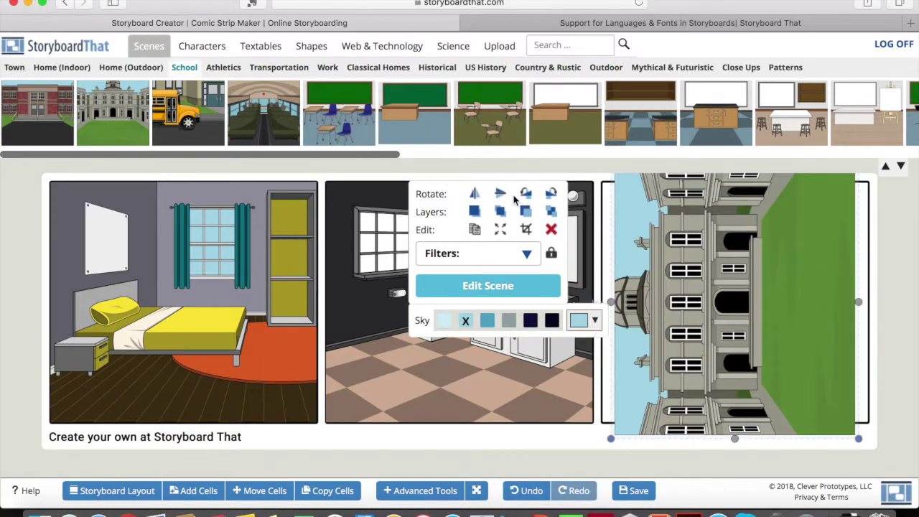
click(550, 200)
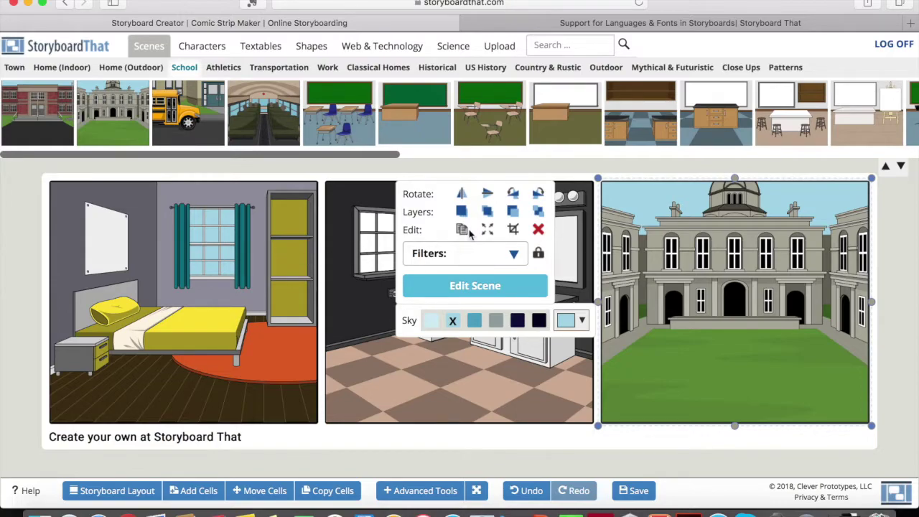
click(462, 231)
drag(698, 265, 375, 264)
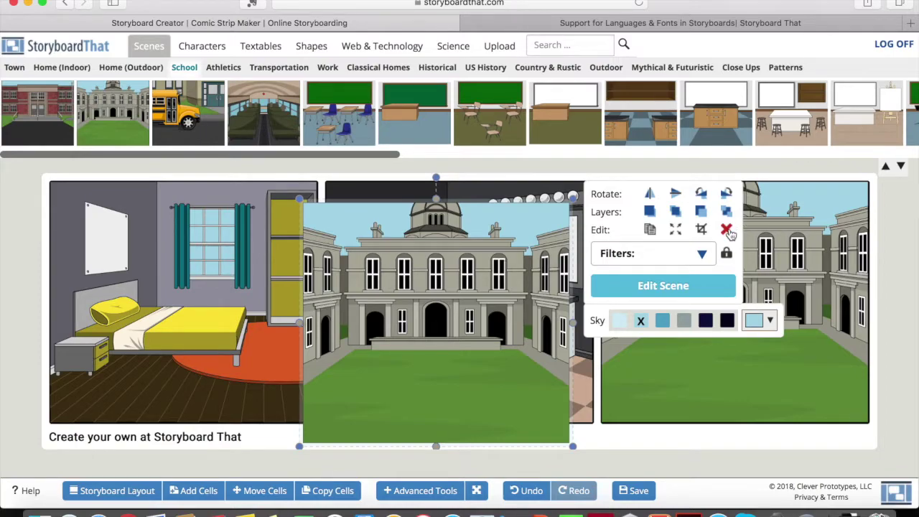
click(726, 230)
click(725, 237)
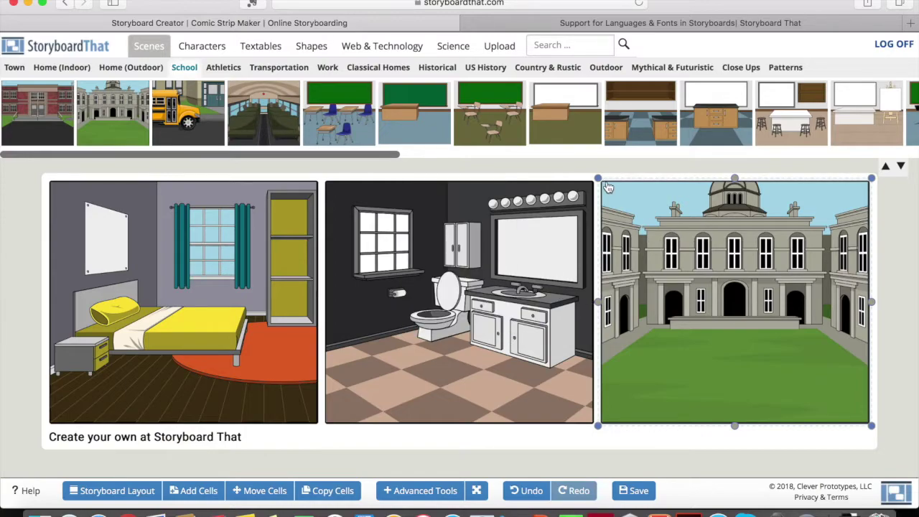
drag(597, 177, 657, 232)
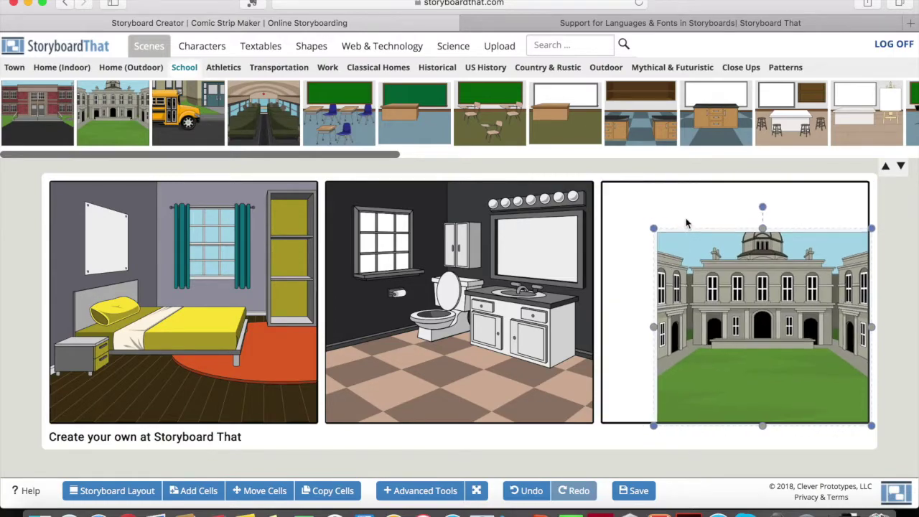
click(715, 274)
click(547, 230)
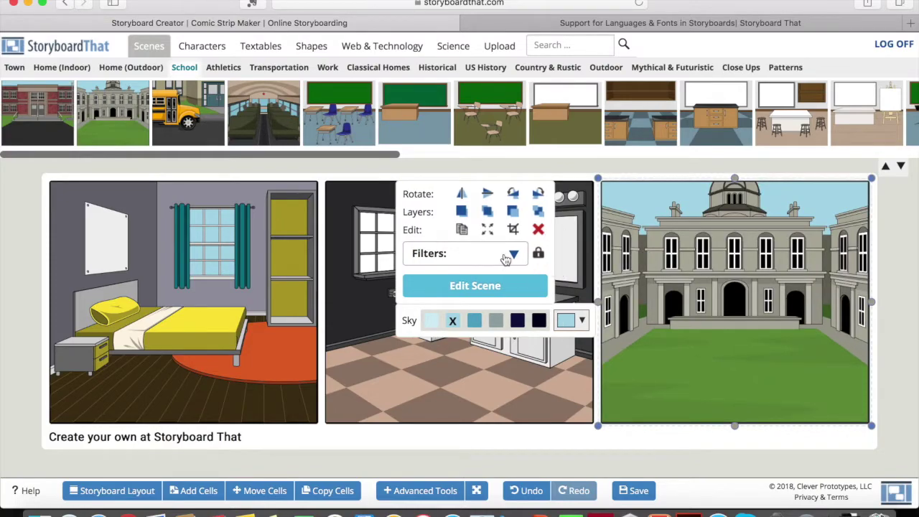
- Try a grayscale filter on the school scene, then restore its original colours
click(511, 255)
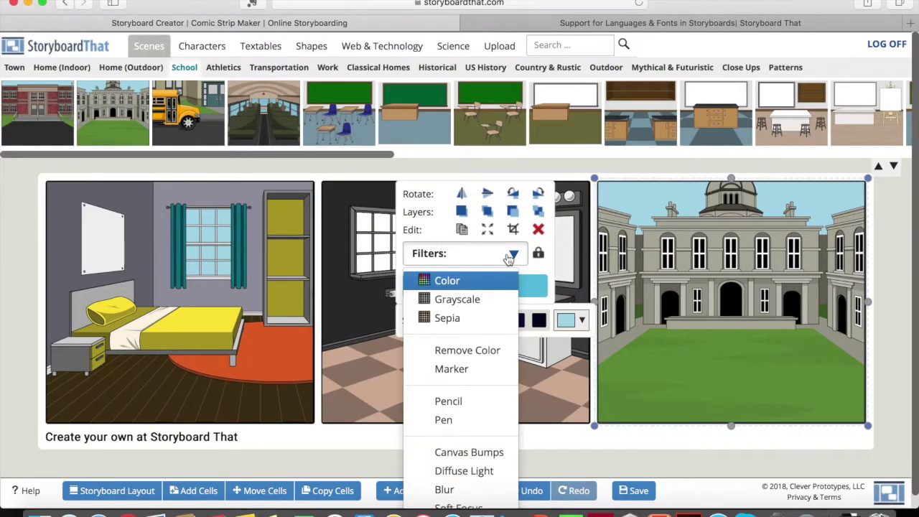
click(457, 300)
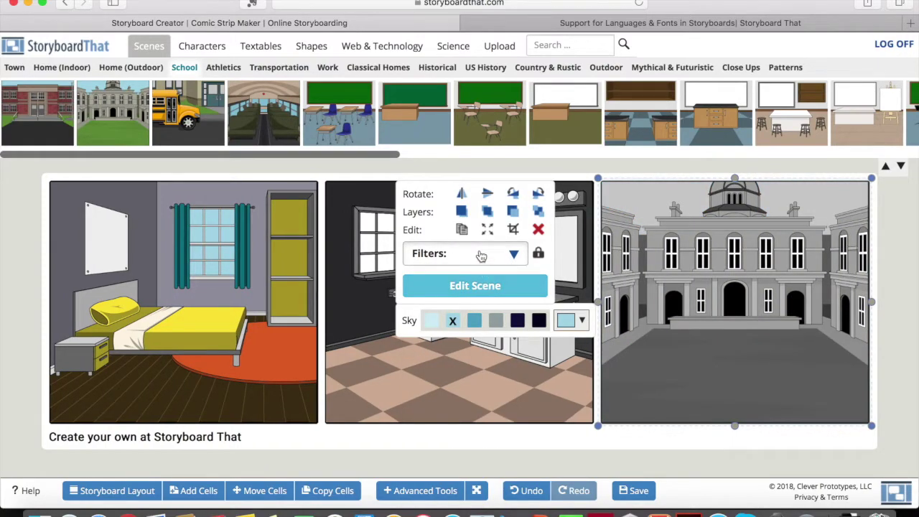
click(480, 256)
click(465, 282)
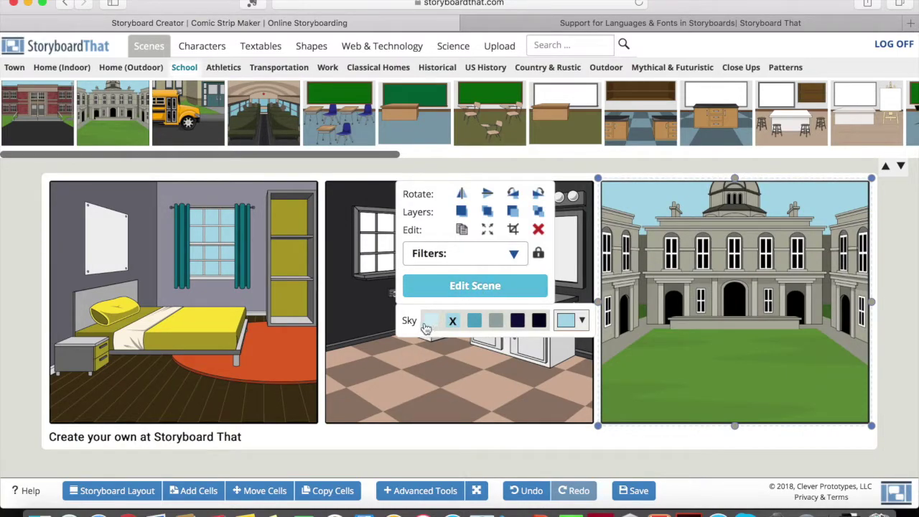
- Return the courtyard sky to light blue after trying dark navy, and open its Smart Scene settings
click(538, 320)
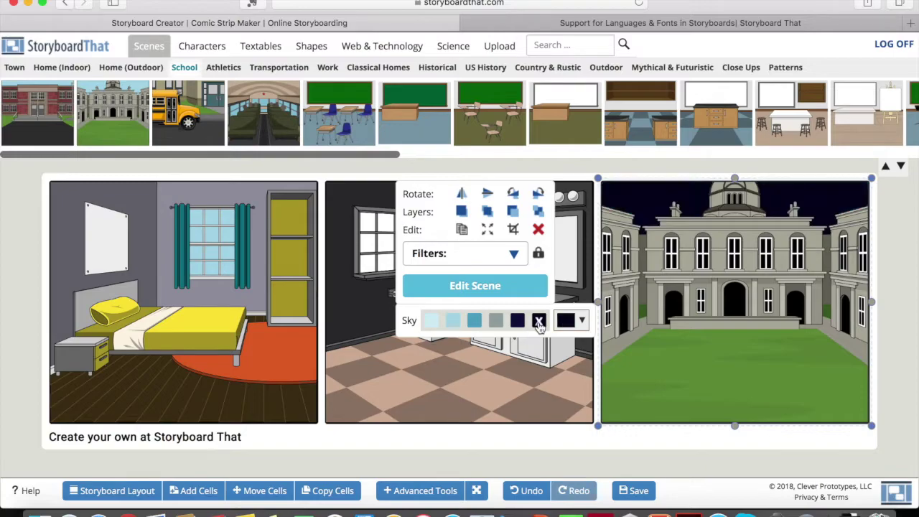
click(452, 321)
click(460, 290)
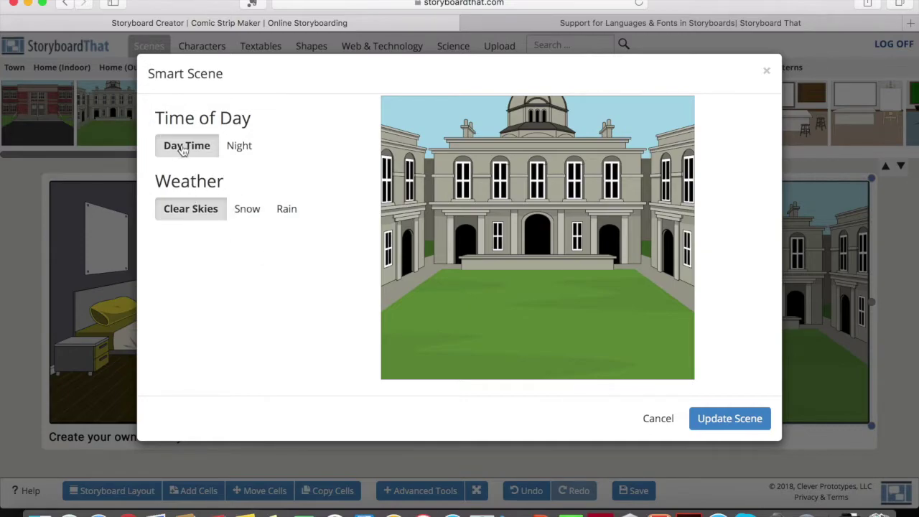
- Set the courtyard scene to Night with Snow and update it
click(241, 148)
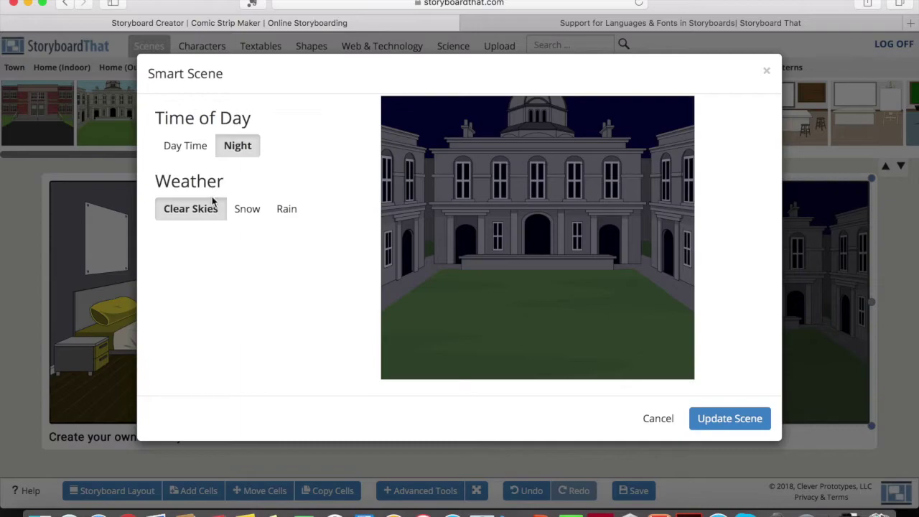
click(253, 212)
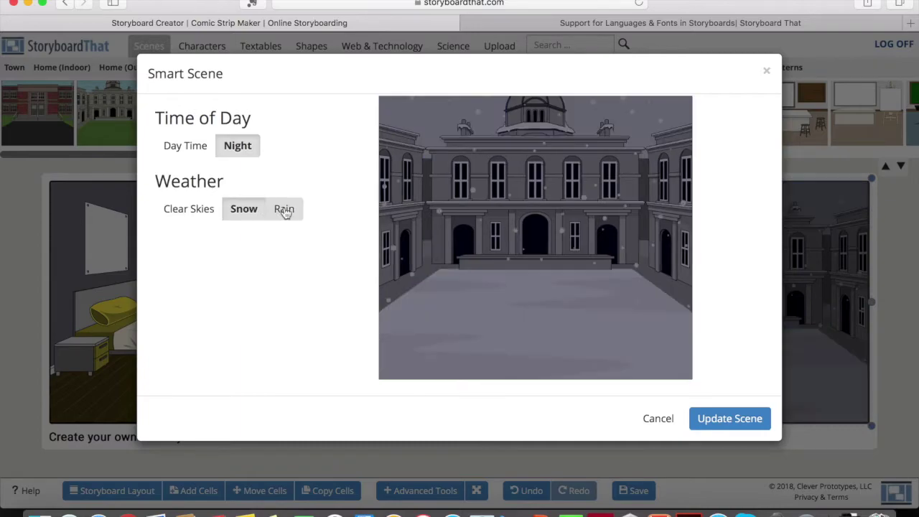
click(285, 209)
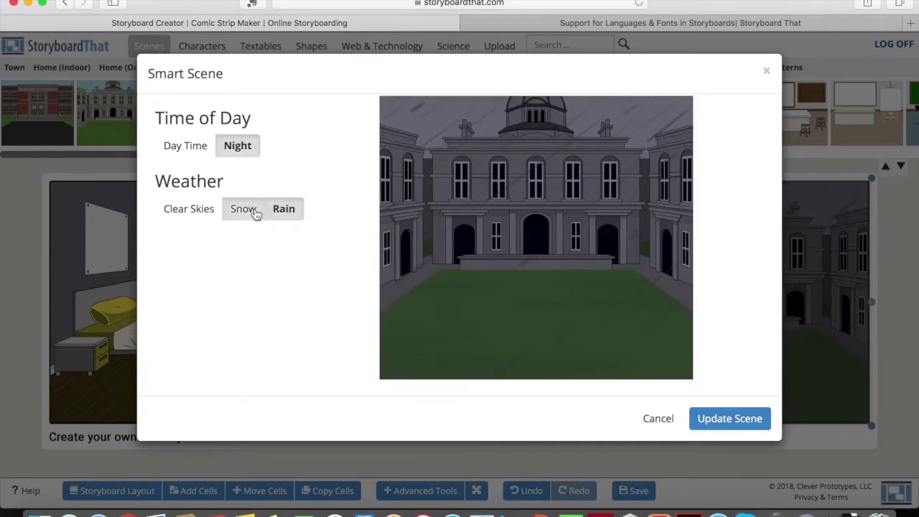
click(253, 211)
click(702, 416)
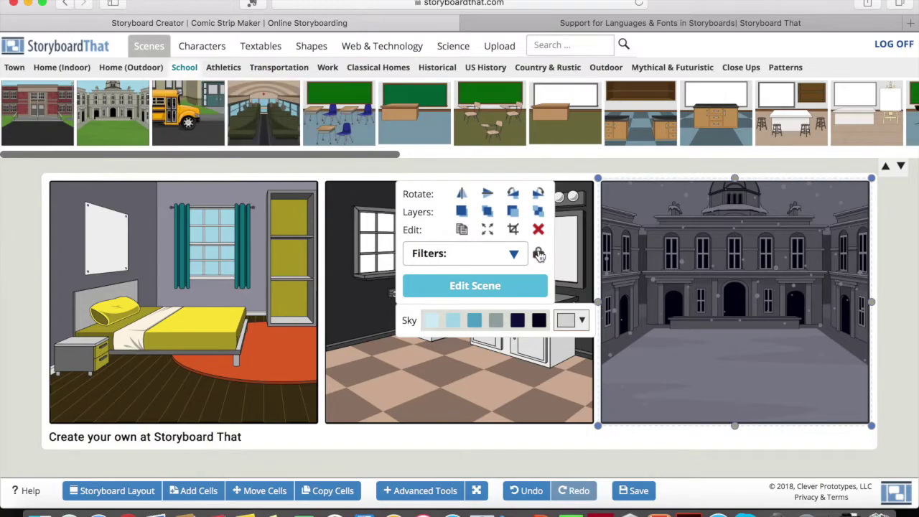
- Toggle the bedroom's bed off and on in Smart Scene, then cancel without changes
click(242, 321)
click(384, 287)
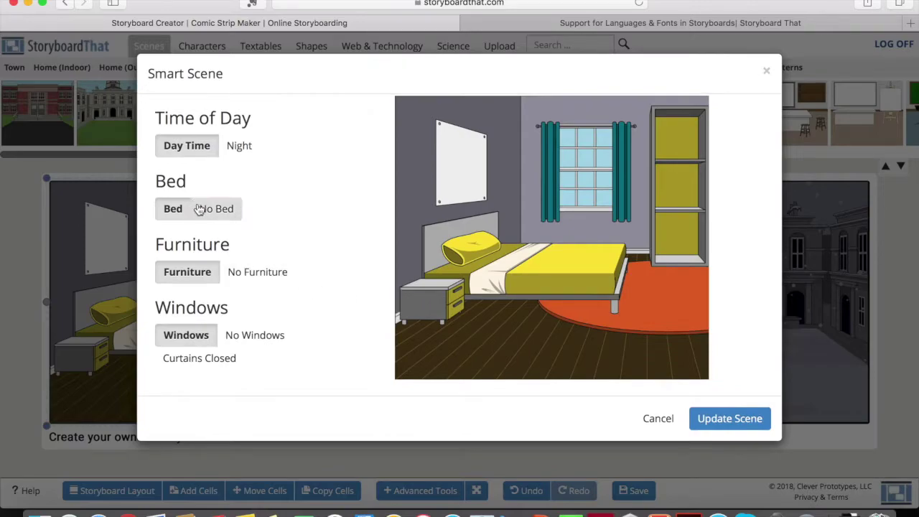
click(202, 209)
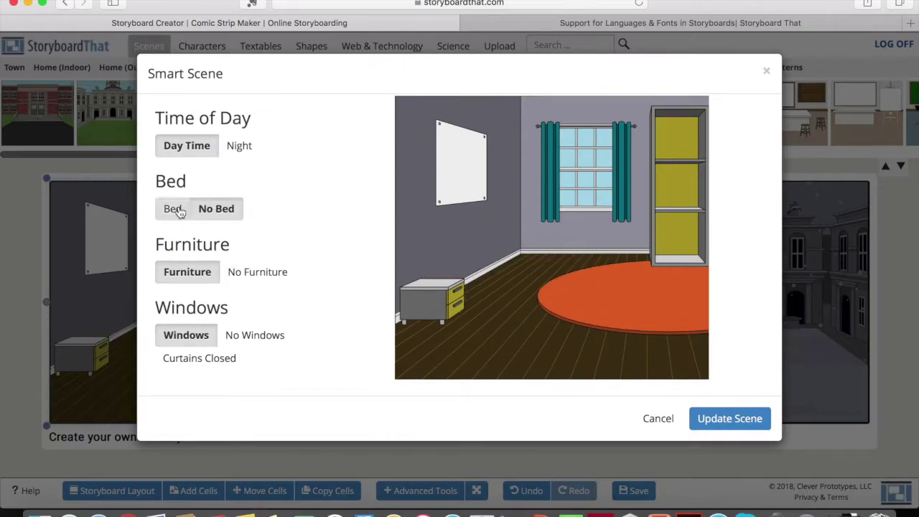
click(172, 210)
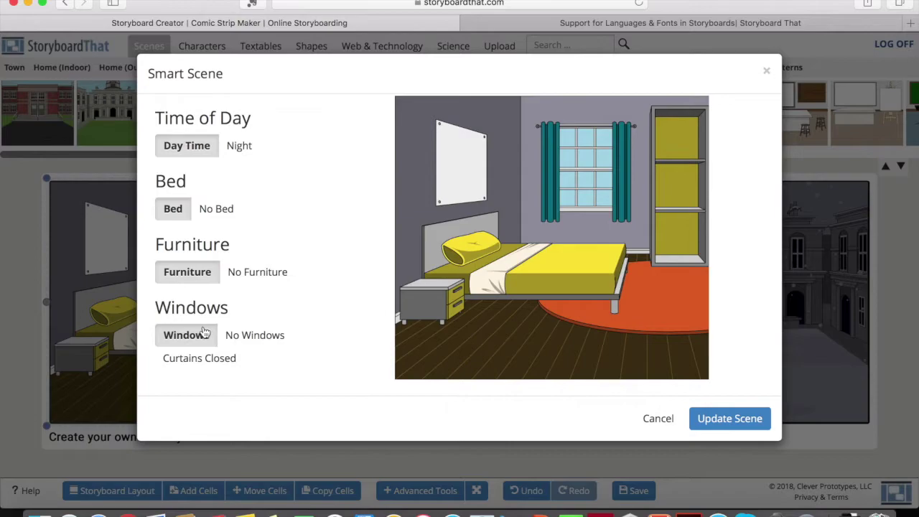
click(658, 419)
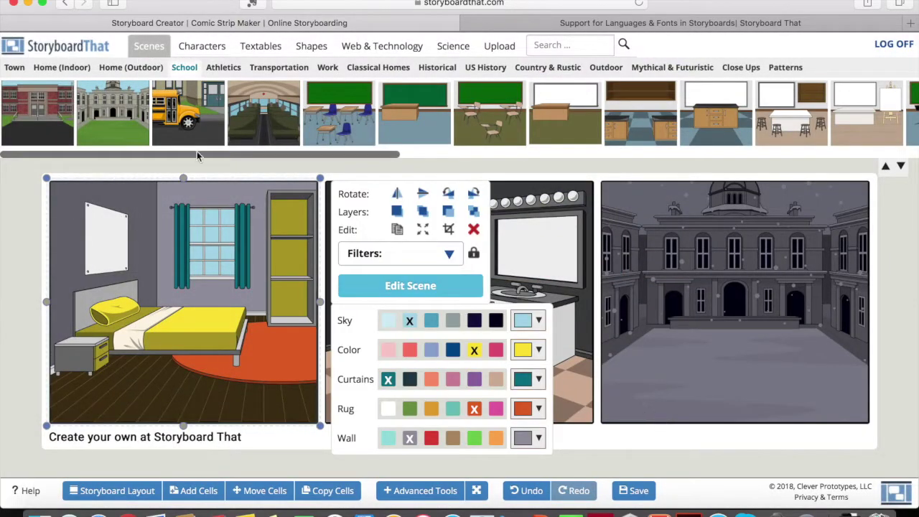
- Drag the hijab-wearing character from the Cultural characters into the bedroom cell
click(203, 49)
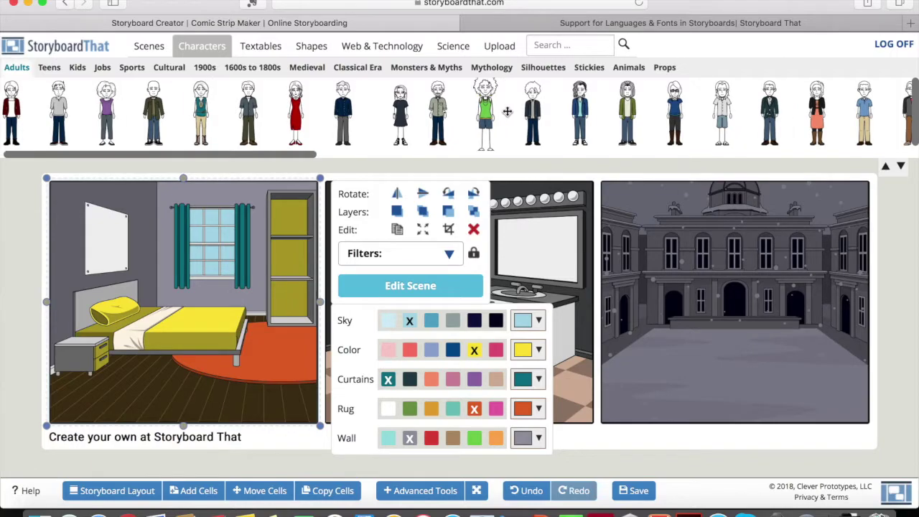
scroll(381, 127, right, 10)
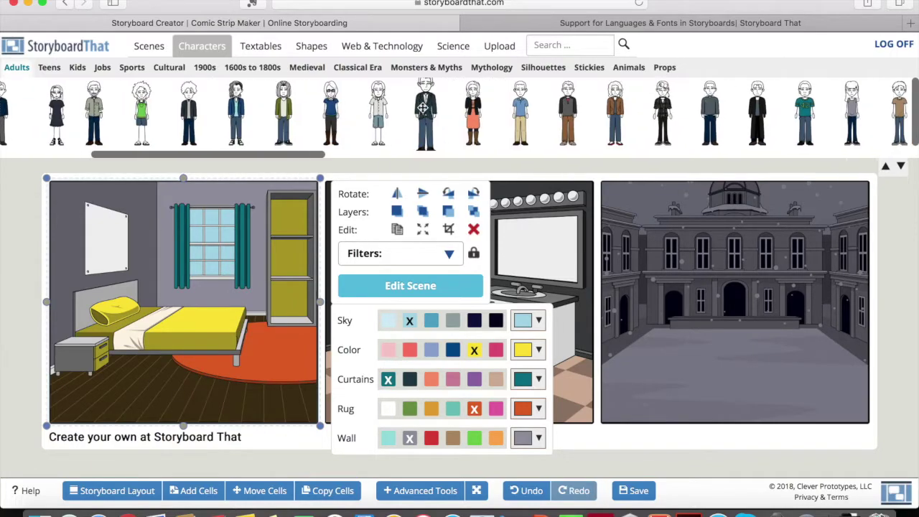
scroll(423, 108, right, 5)
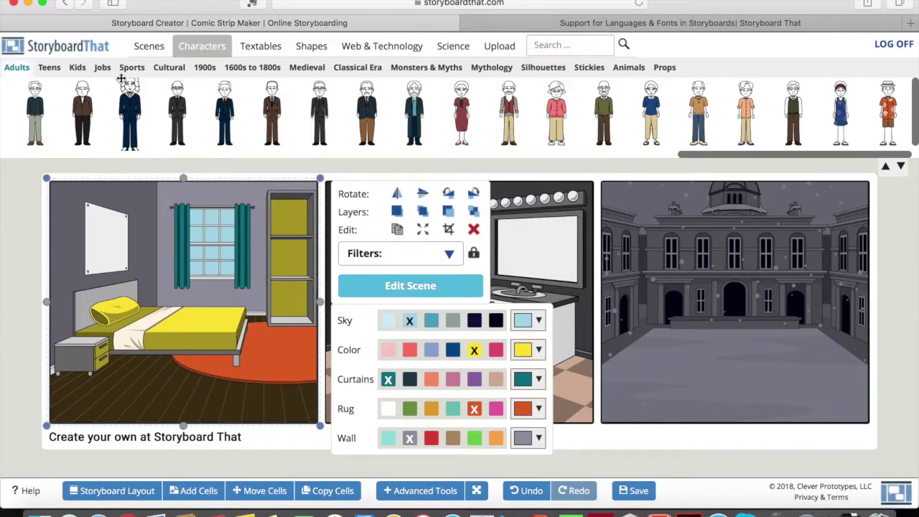
click(170, 67)
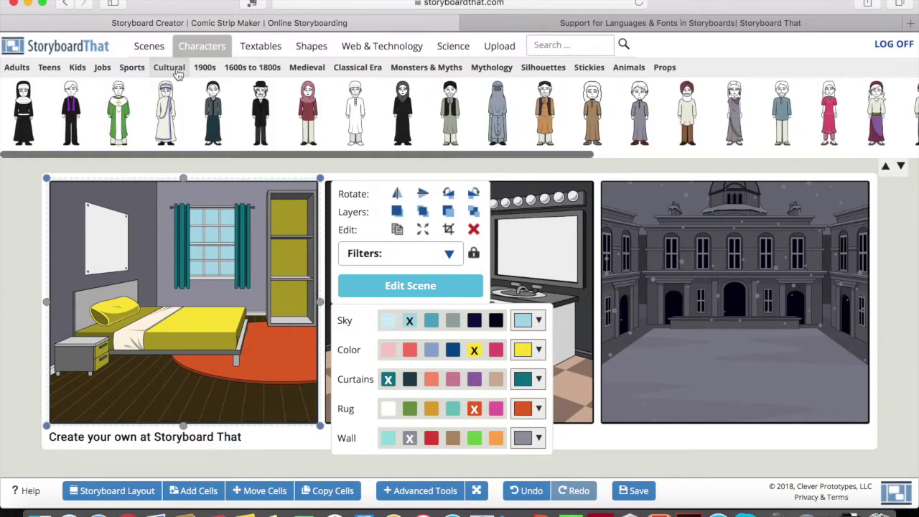
drag(592, 269, 253, 268)
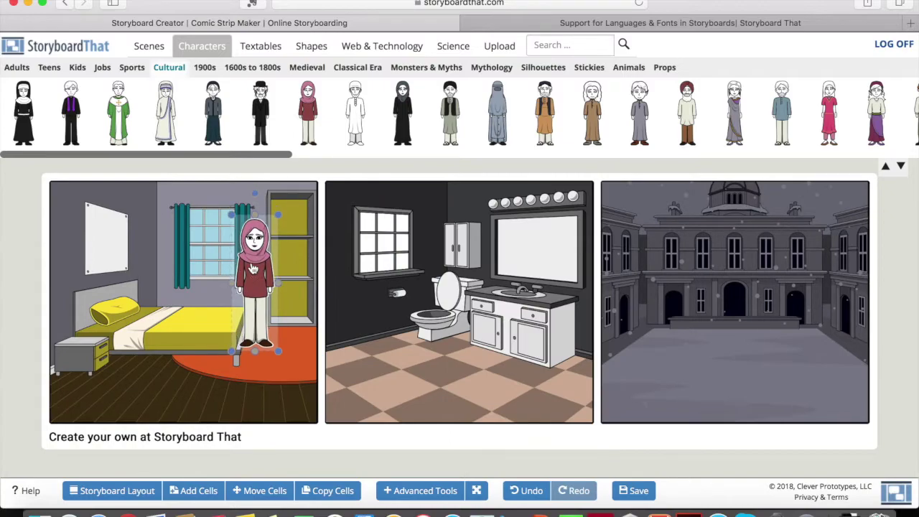
click(242, 265)
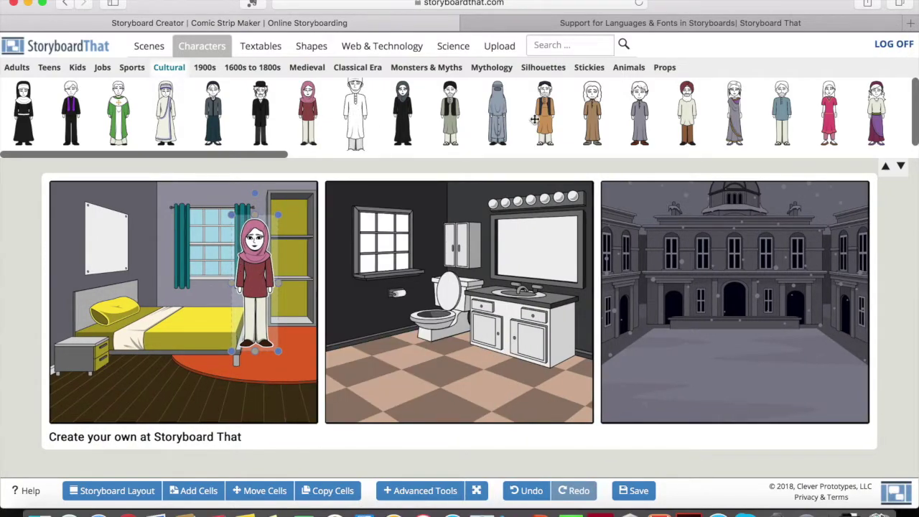
- After browsing Kids and Jobs characters, move the hijab character slightly lower in the bedroom
scroll(578, 116, right, 5)
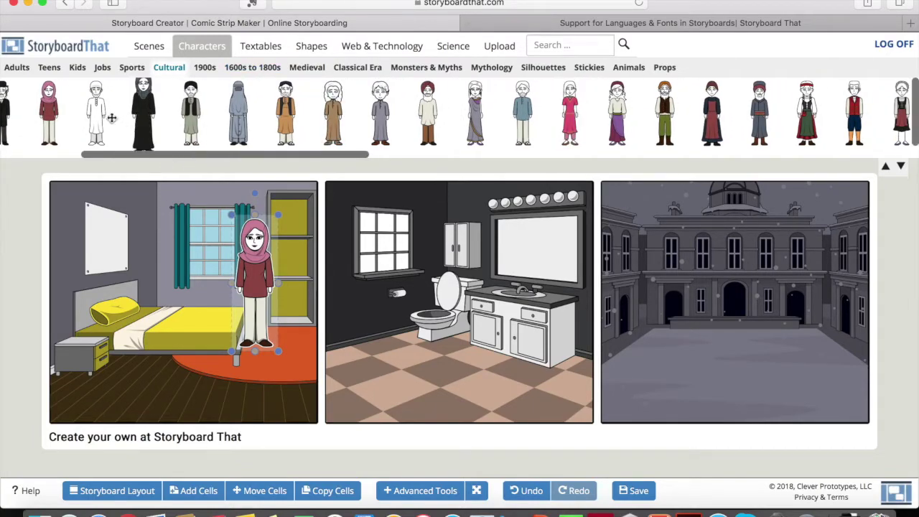
click(78, 70)
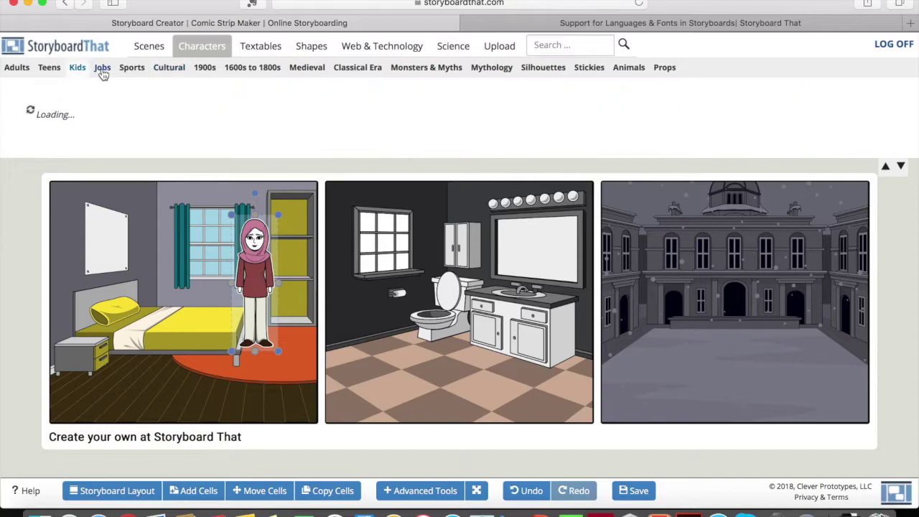
click(101, 72)
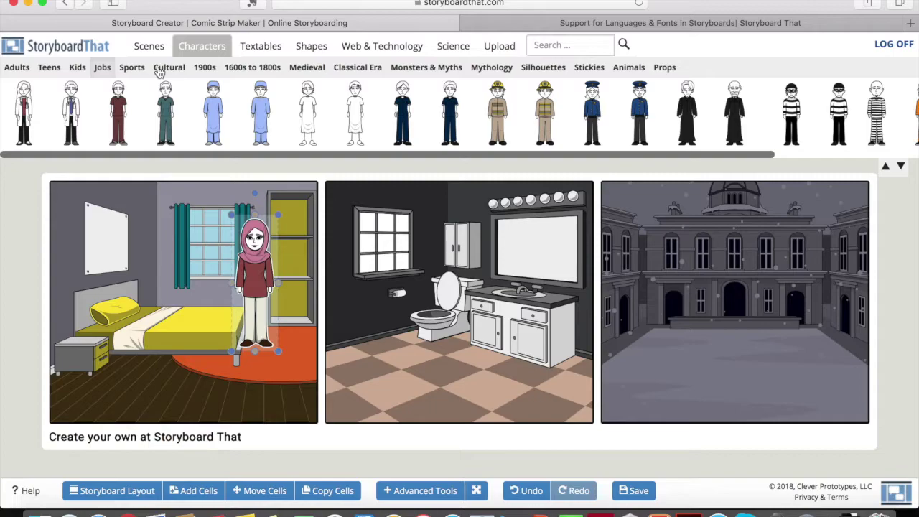
click(159, 68)
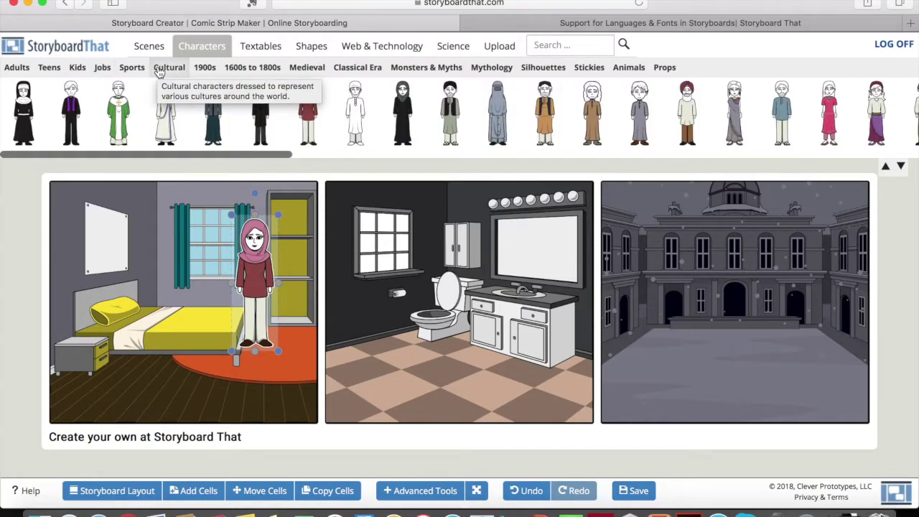
click(254, 252)
click(253, 294)
drag(253, 294, 249, 333)
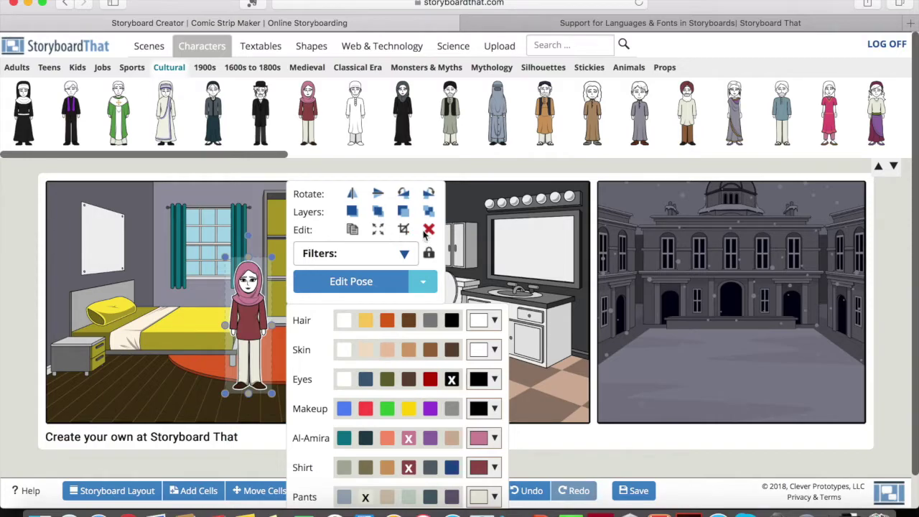
- Try a waist crop on the headscarfed character, undo it, and open her pose editor
click(404, 229)
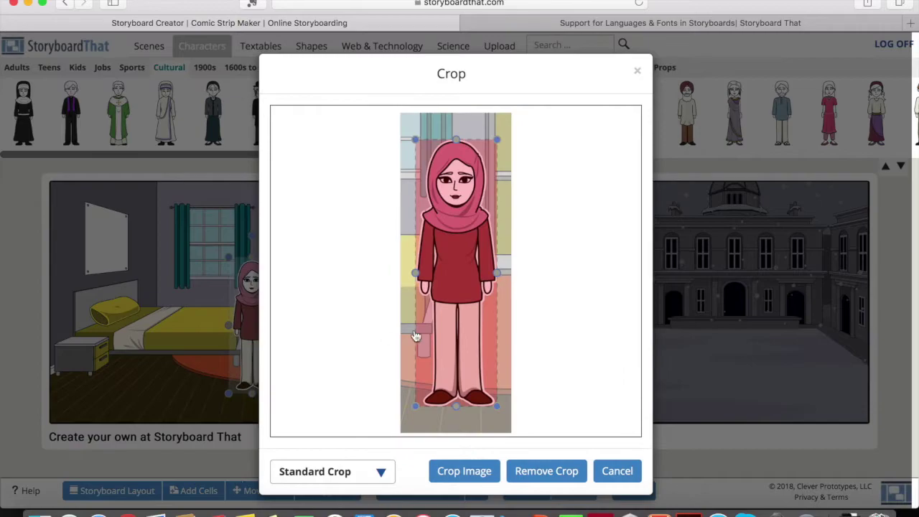
drag(412, 404, 408, 355)
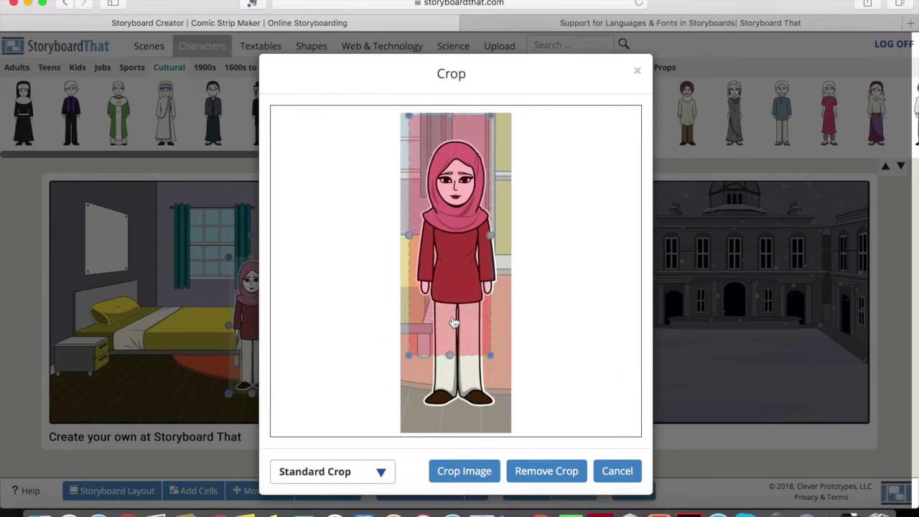
click(456, 470)
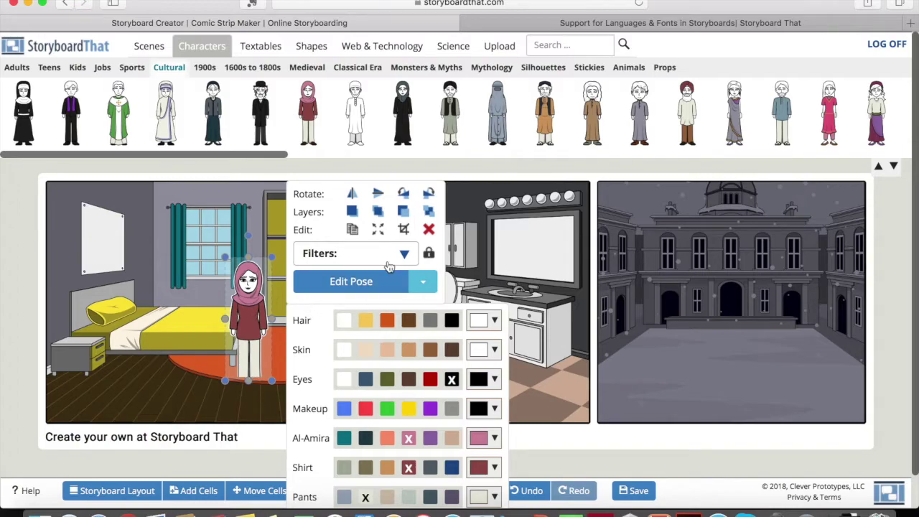
click(533, 491)
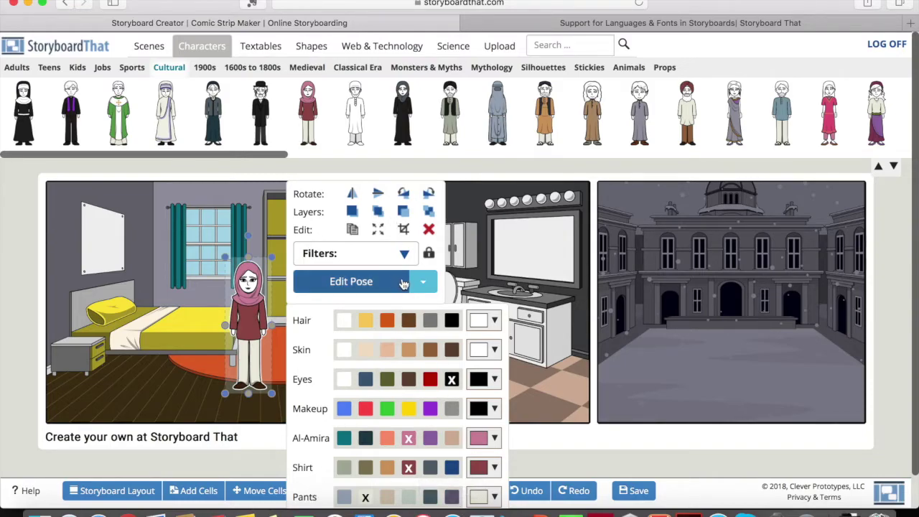
click(403, 283)
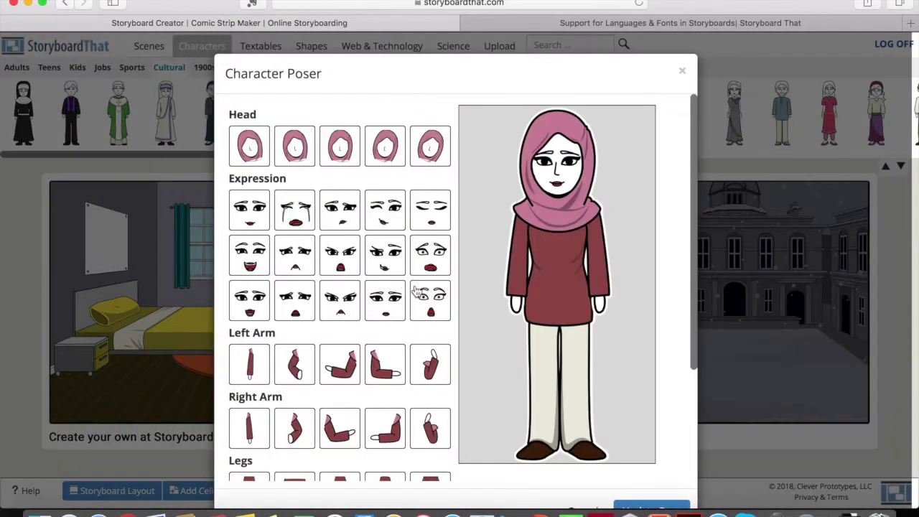
- Give the character a sad pose, then a confused pose
scroll(415, 286, down, 5)
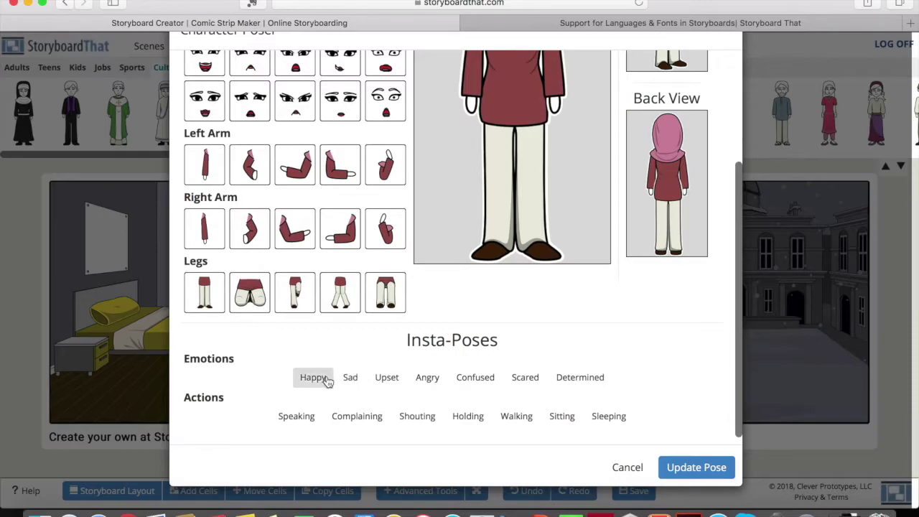
scroll(323, 376, up, 2)
scroll(319, 375, up, 2)
scroll(320, 375, down, 4)
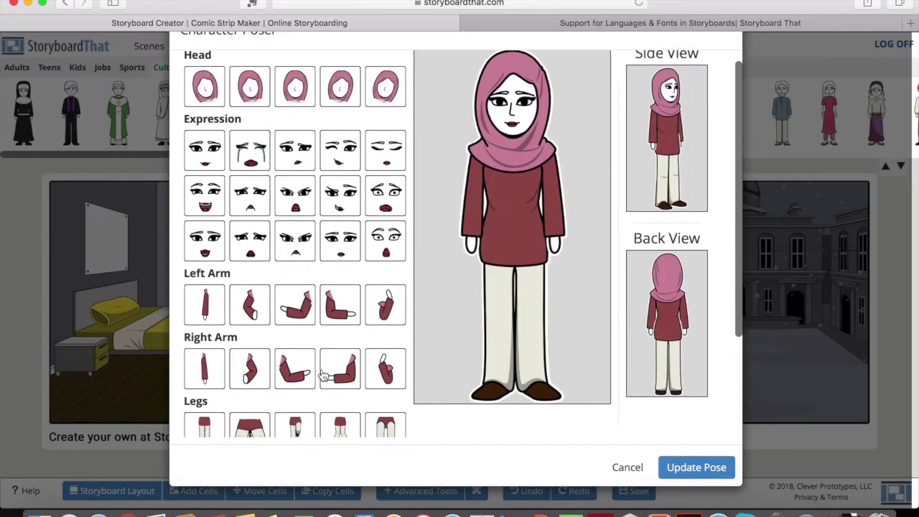
click(349, 378)
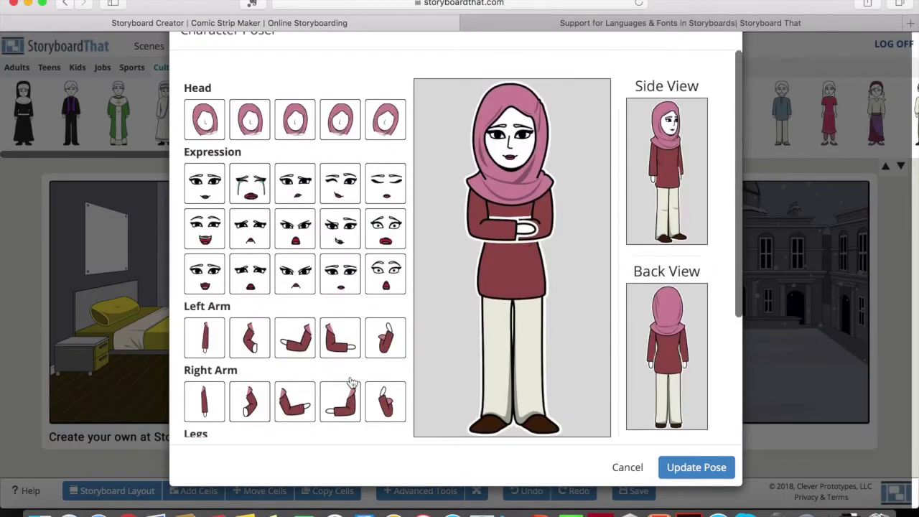
scroll(351, 384, down, 1)
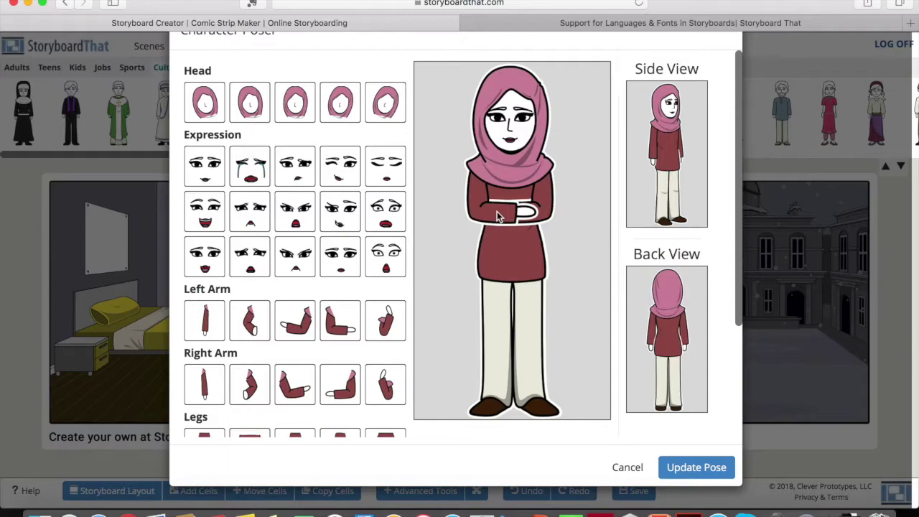
scroll(498, 150, down, 3)
scroll(499, 150, up, 1)
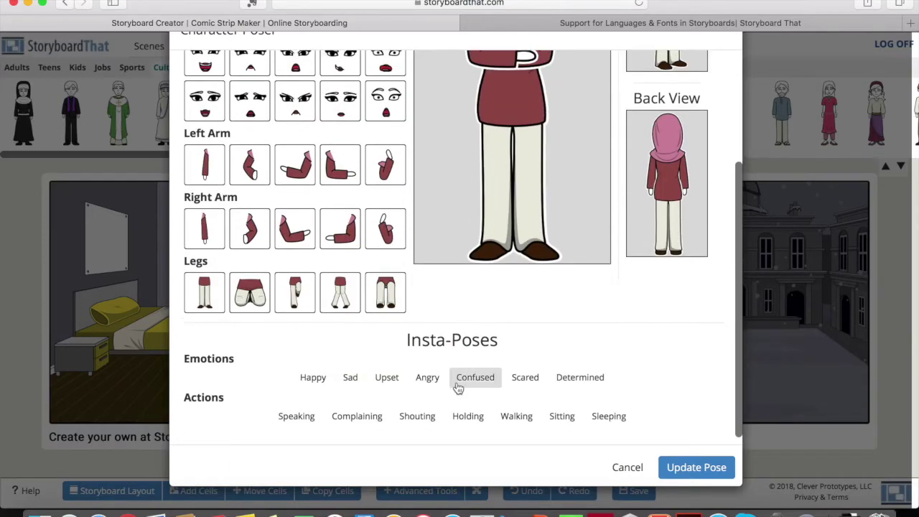
click(464, 379)
scroll(549, 296, up, 5)
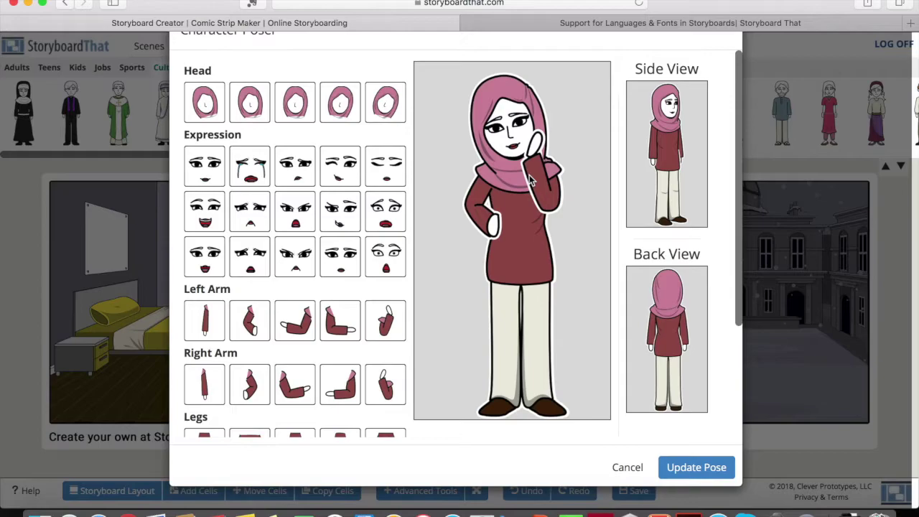
- Try the Walking, Sitting and Sleeping insta-poses on the character
scroll(529, 179, down, 5)
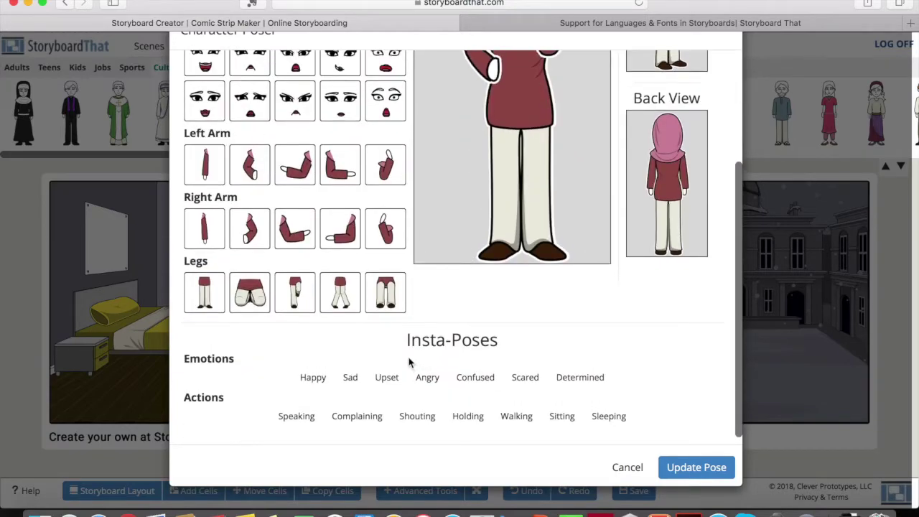
click(514, 416)
click(563, 423)
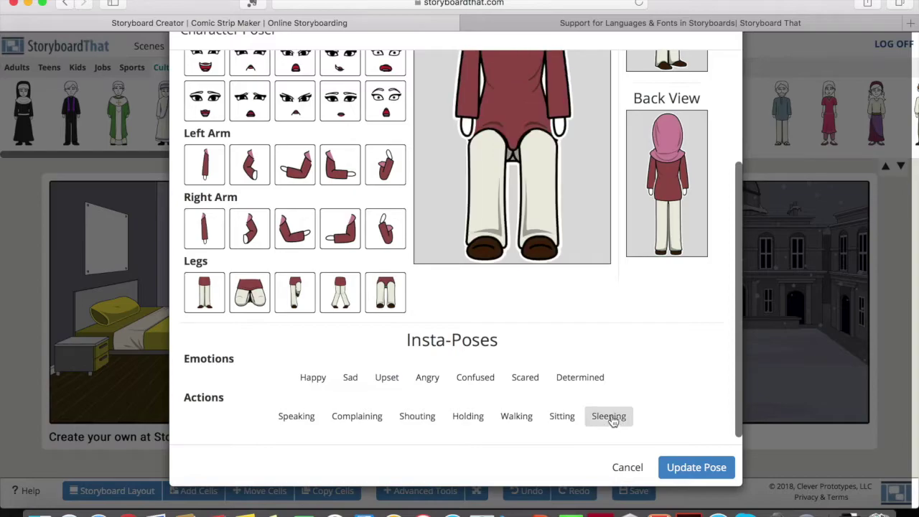
click(610, 419)
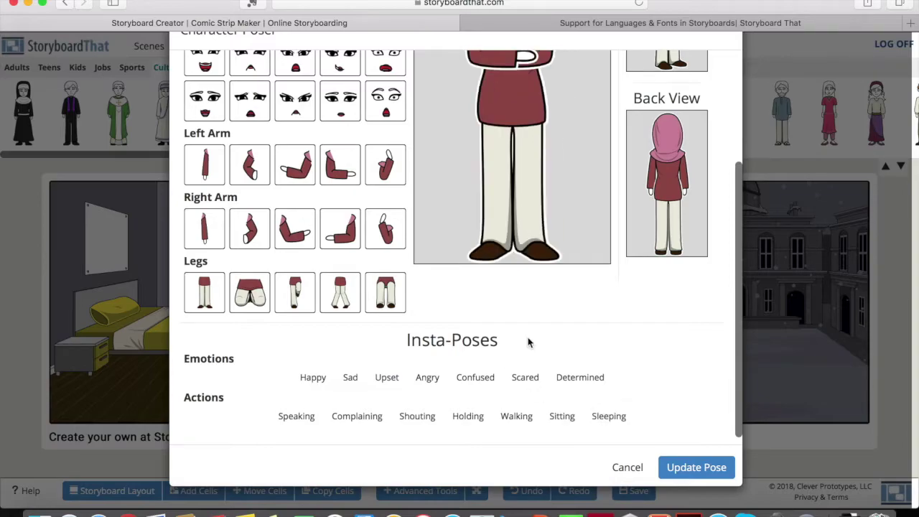
scroll(527, 343, up, 5)
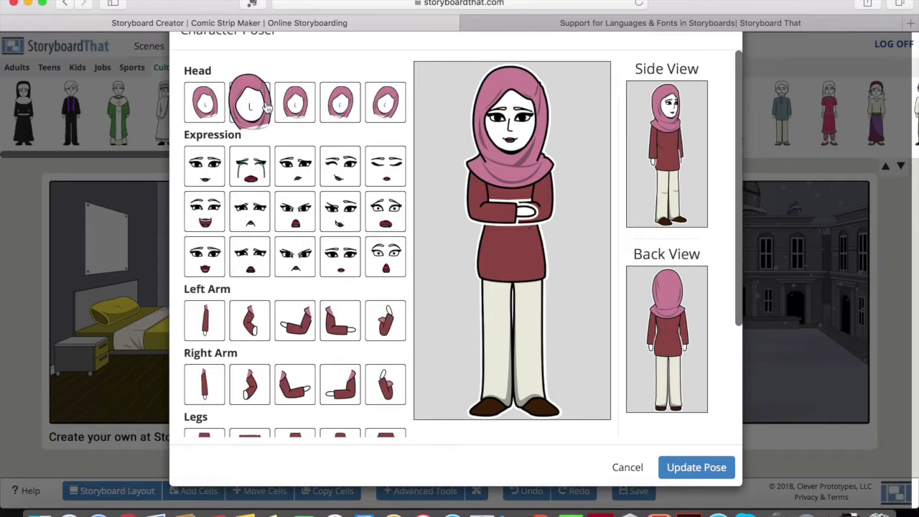
- Give the character a tilted head and a frowning expression
click(206, 115)
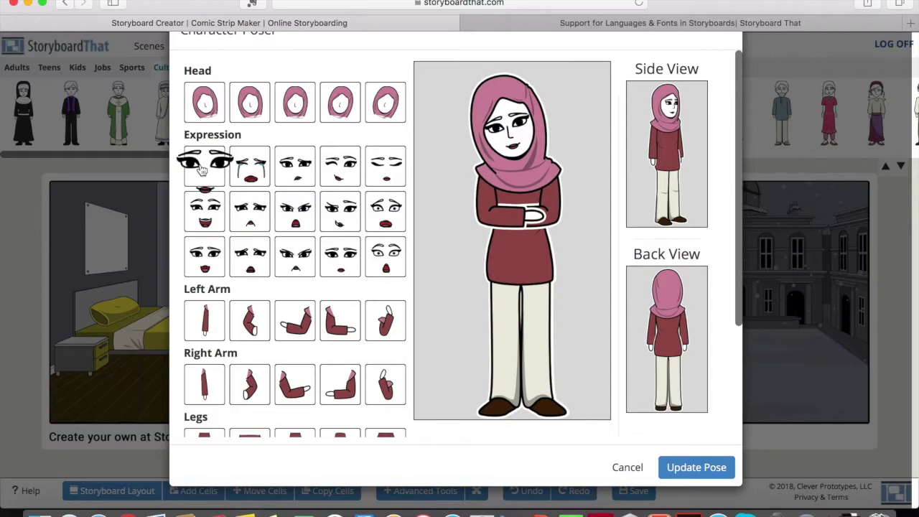
click(305, 167)
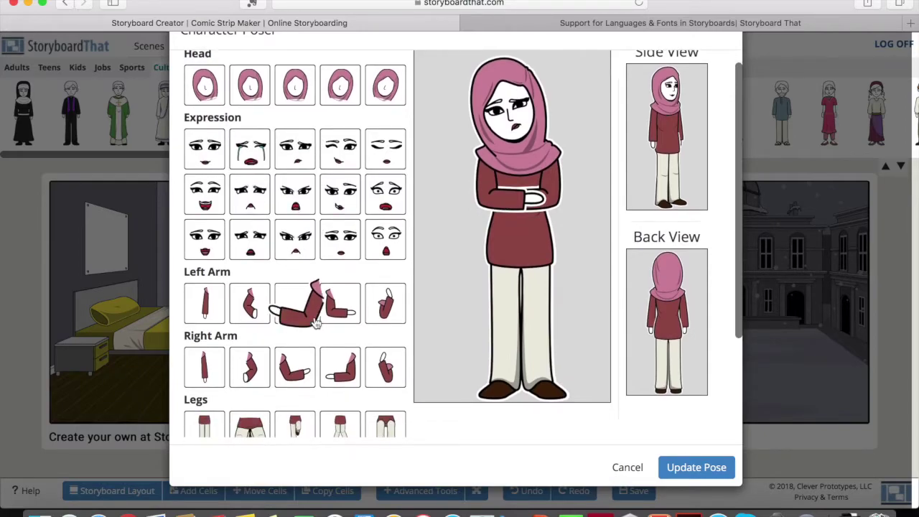
scroll(310, 298, down, 3)
scroll(310, 298, down, 2)
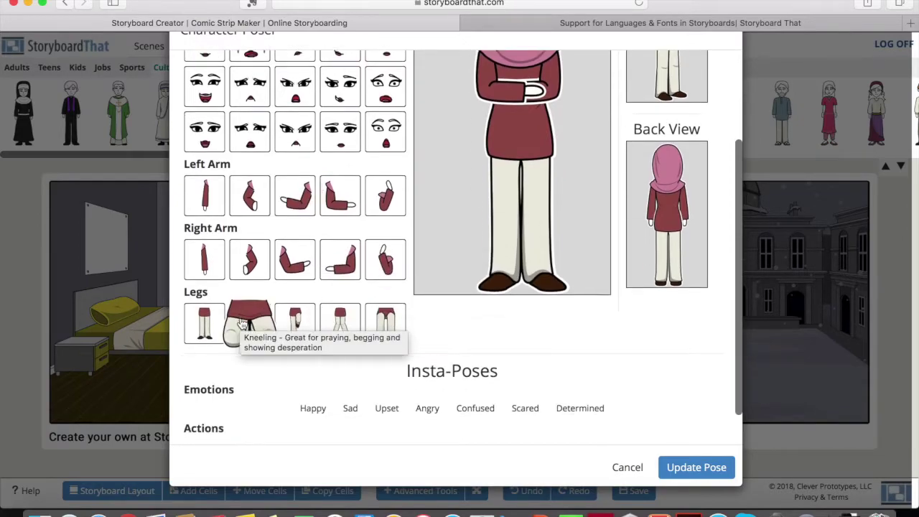
scroll(244, 324, down, 2)
scroll(317, 318, up, 5)
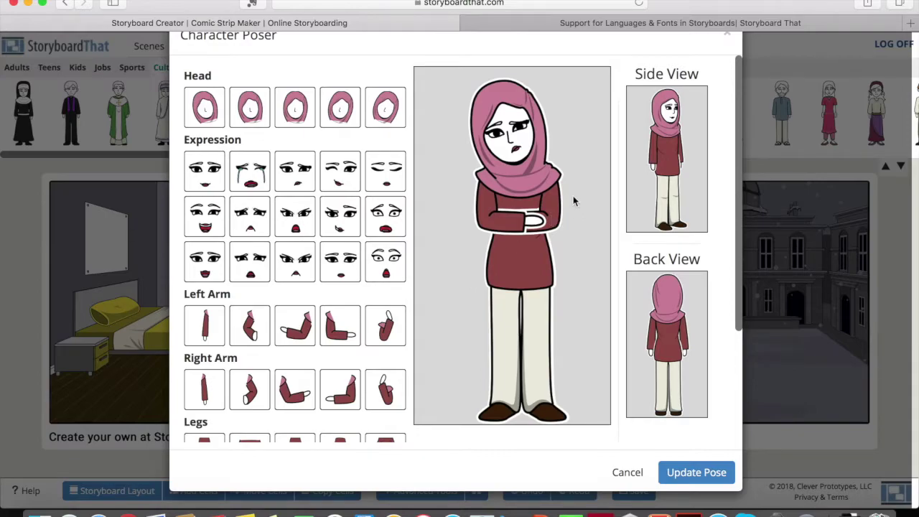
- Preview the pose from the side and back views, then apply it to the character
click(673, 138)
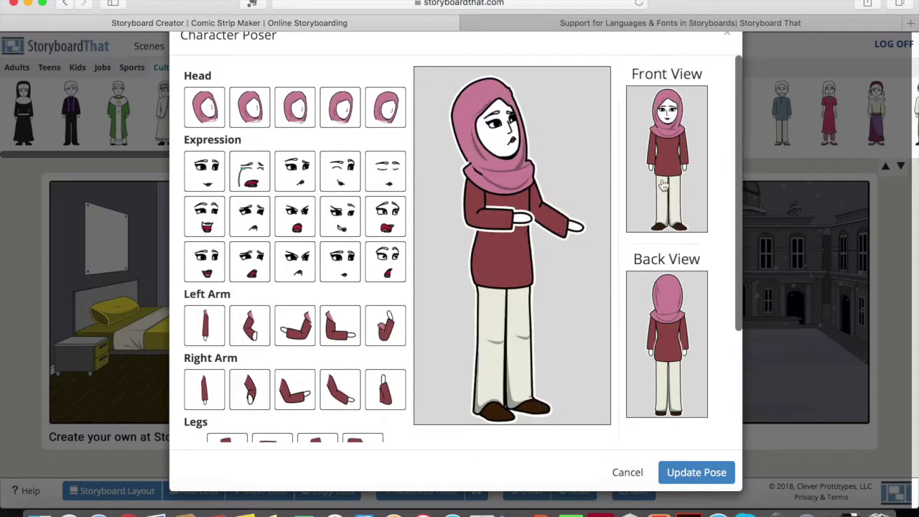
click(666, 316)
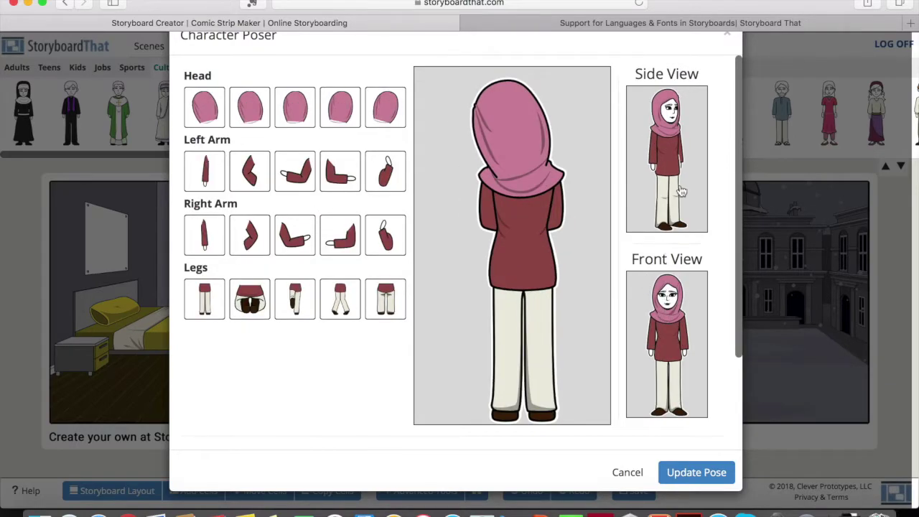
click(634, 310)
scroll(611, 333, down, 5)
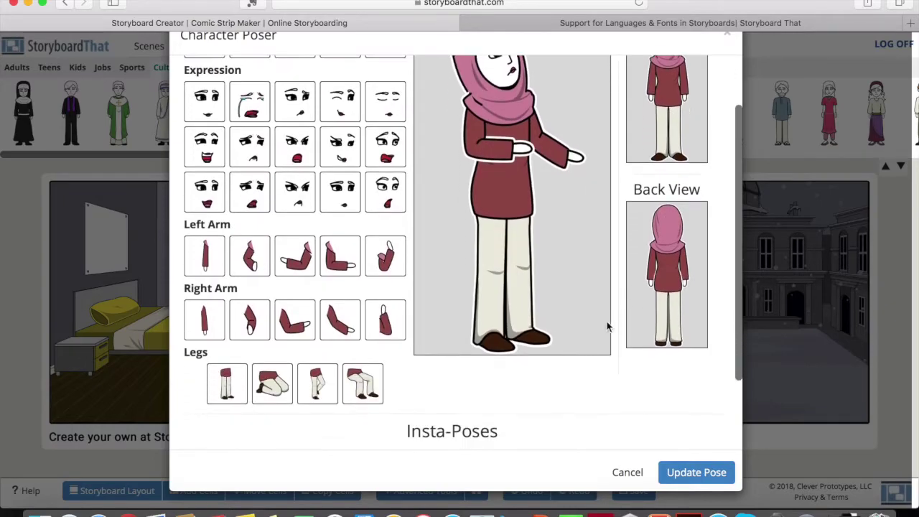
click(693, 468)
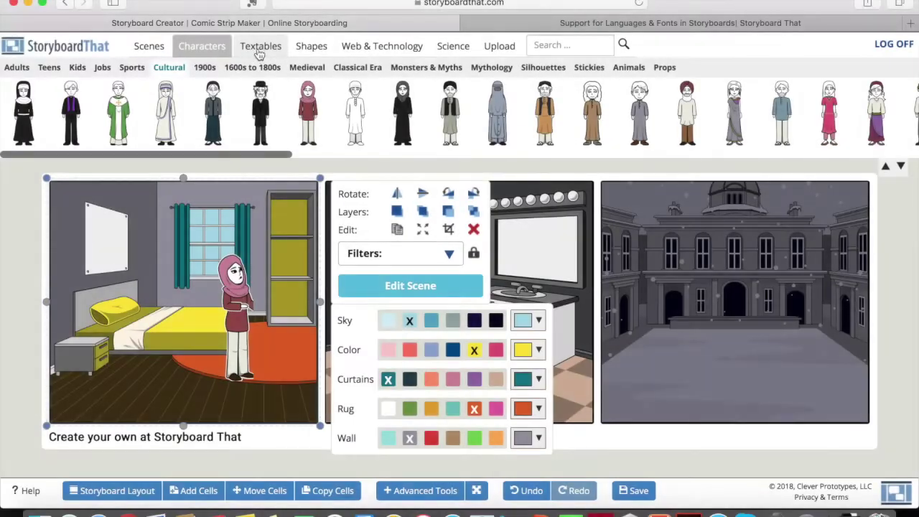
- Move the character to the left end of the bed in the first cell
click(260, 47)
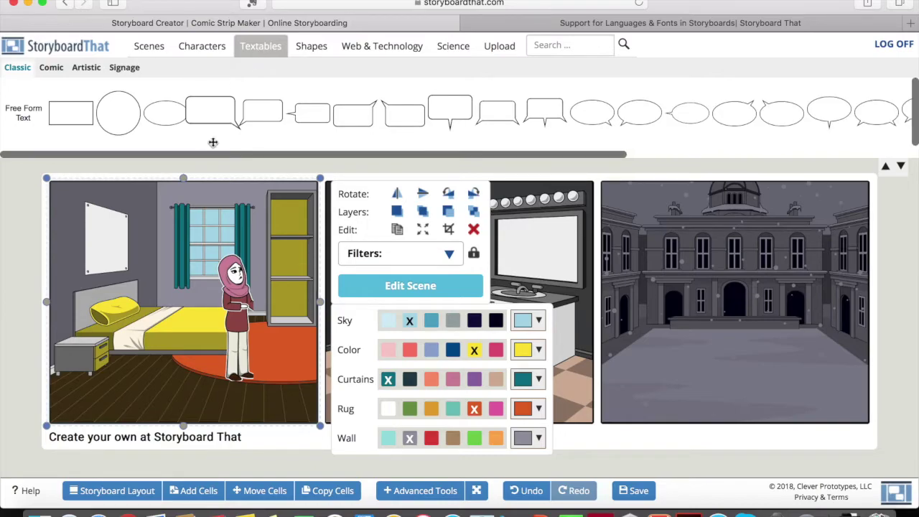
click(240, 310)
drag(240, 310, 113, 318)
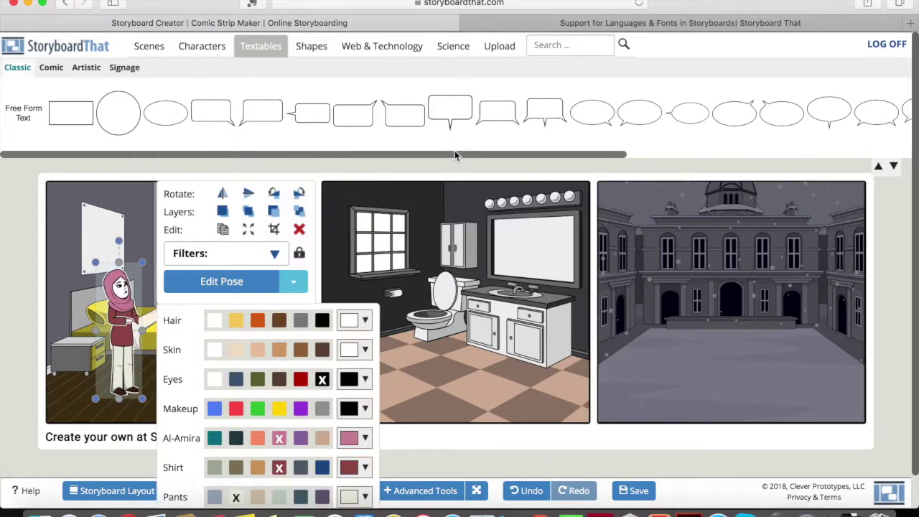
- Rotate the character and back upright, then flip her to face the other way
click(273, 197)
click(345, 195)
click(246, 196)
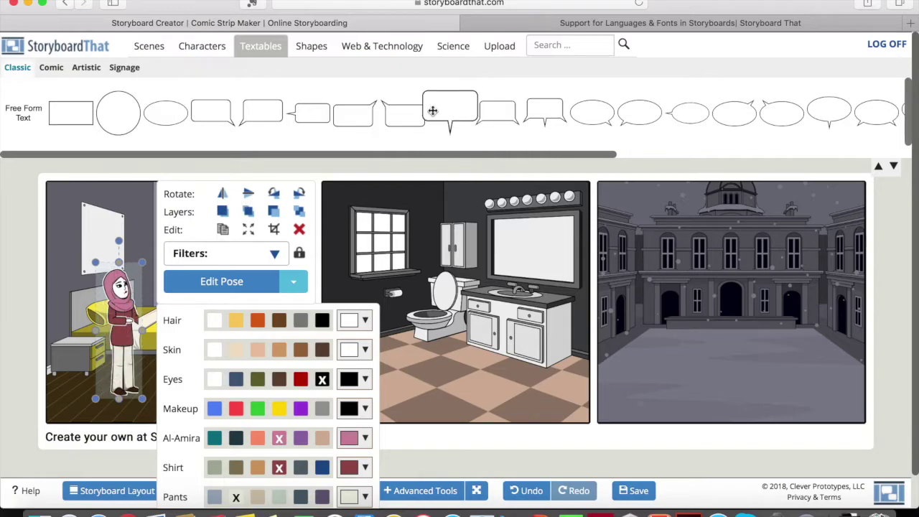
- Place a blank speech bubble above the character, keeping the Francois One font
drag(193, 238, 175, 239)
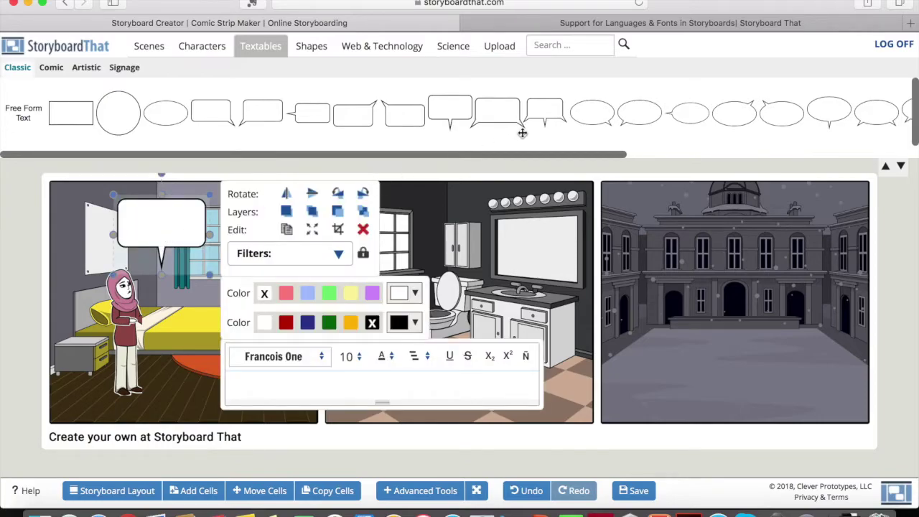
scroll(522, 133, right, 4)
scroll(522, 132, right, 2)
click(174, 252)
click(176, 244)
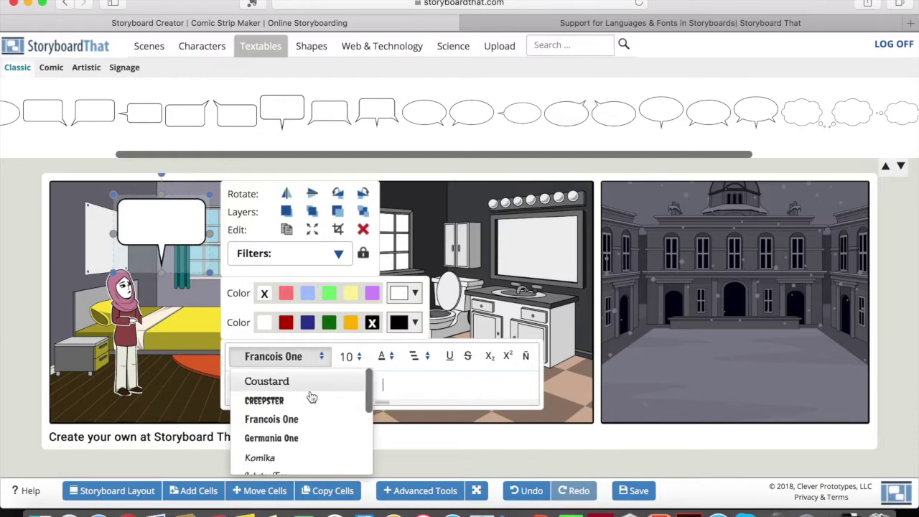
scroll(305, 424, down, 5)
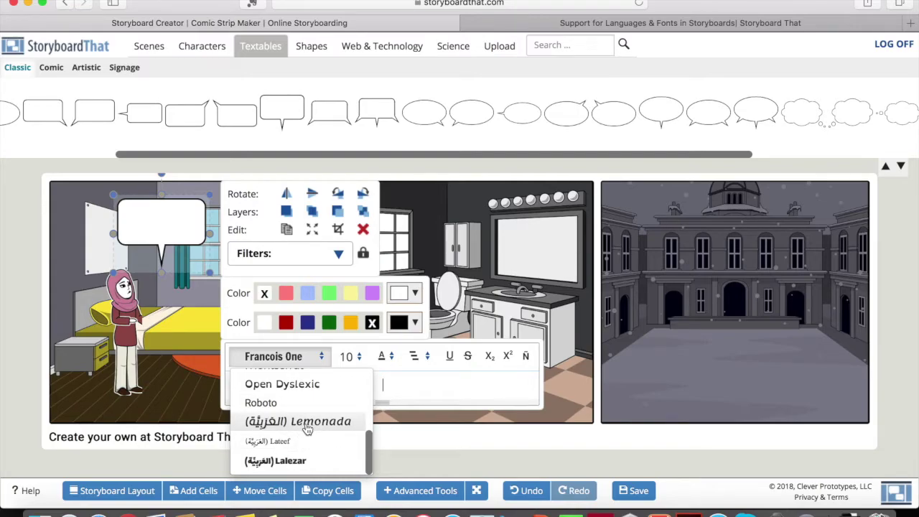
scroll(291, 405, up, 5)
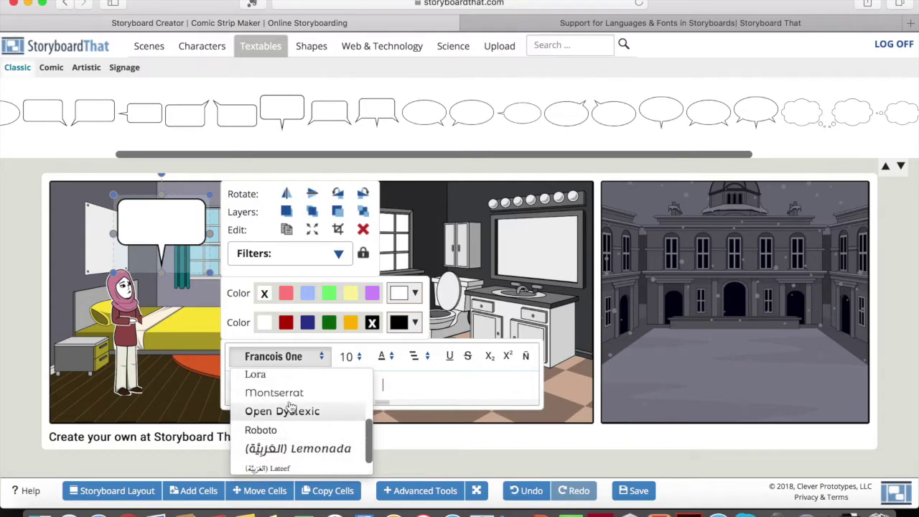
scroll(291, 408, down, 6)
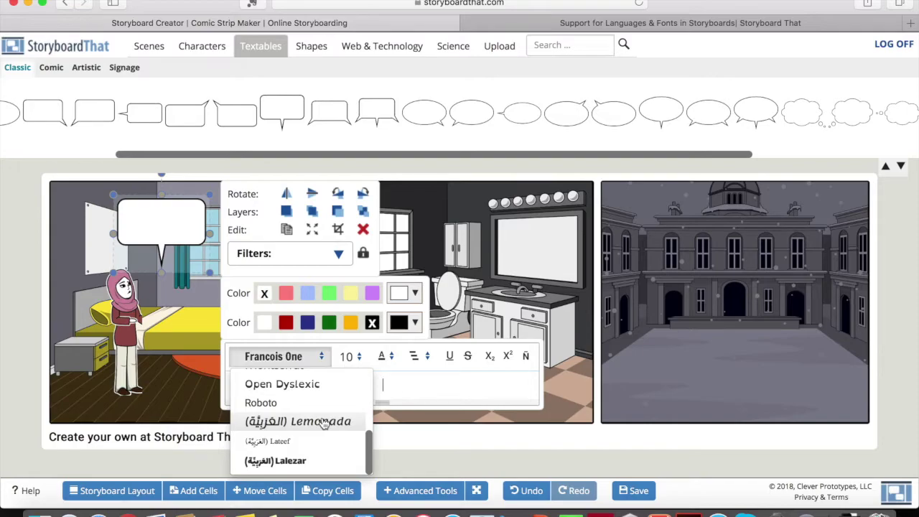
click(369, 388)
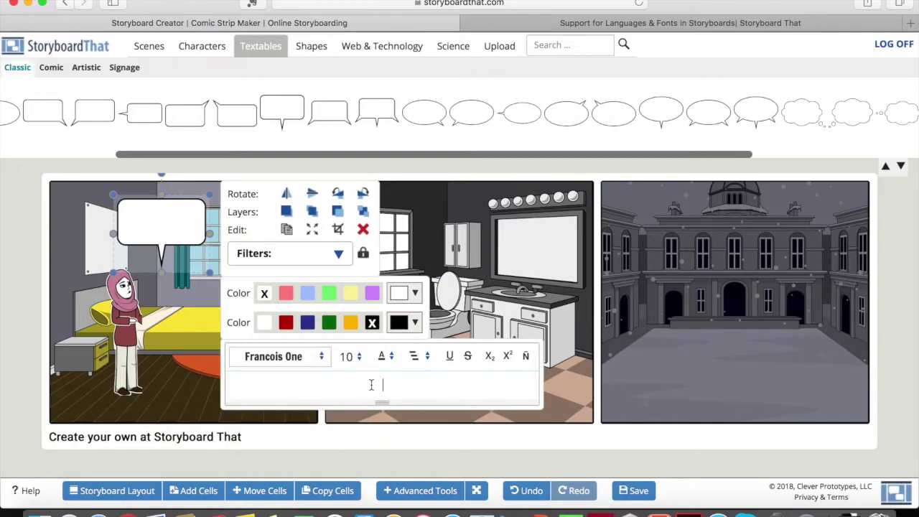
- Choose a text size and type the greeting 'السلام عليكم' into the bubble
click(351, 356)
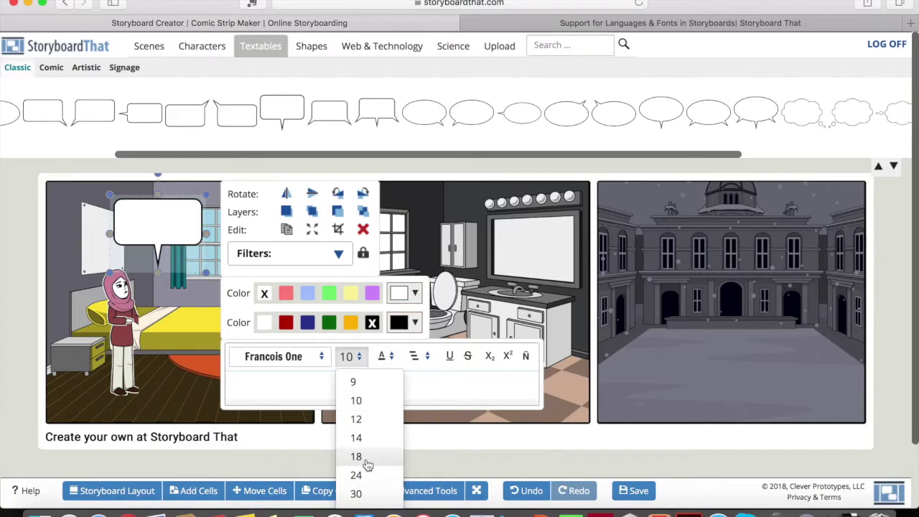
click(356, 457)
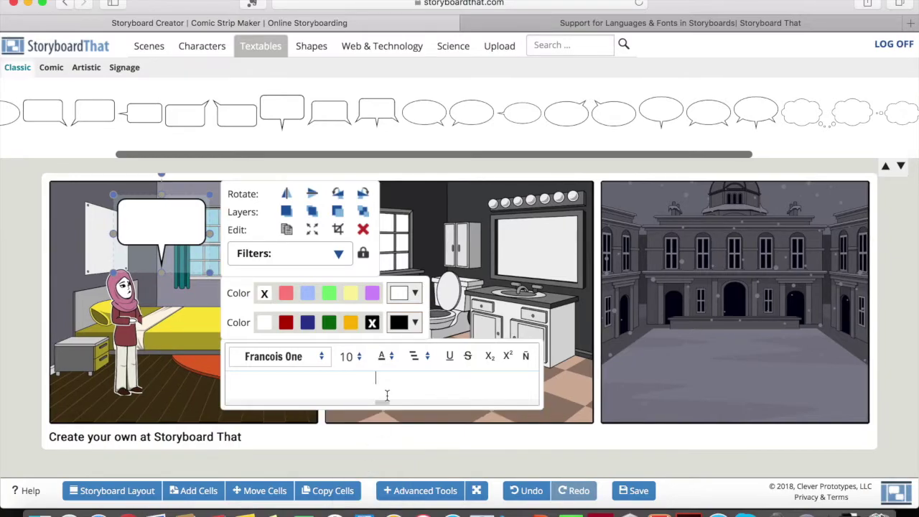
text(السلام عليكم)
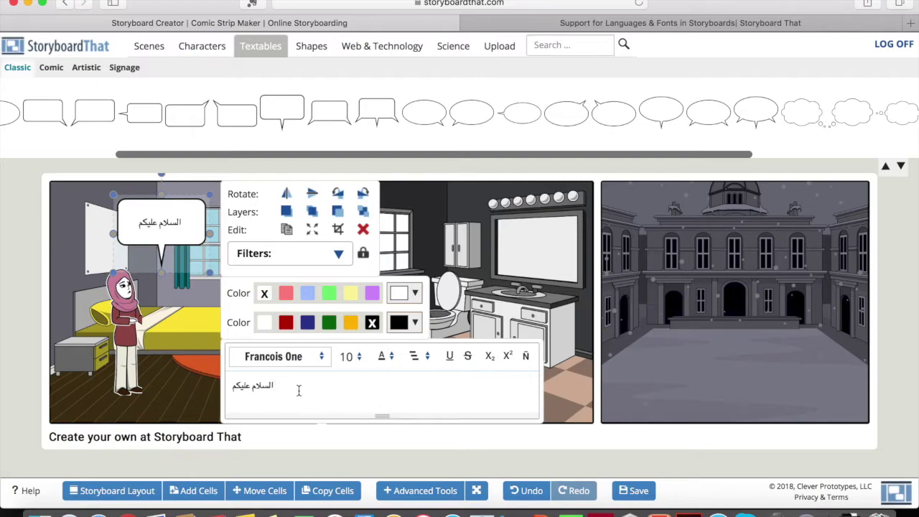
- Try the Lateef and Lalezar fonts on the greeting
drag(298, 390, 209, 389)
click(296, 361)
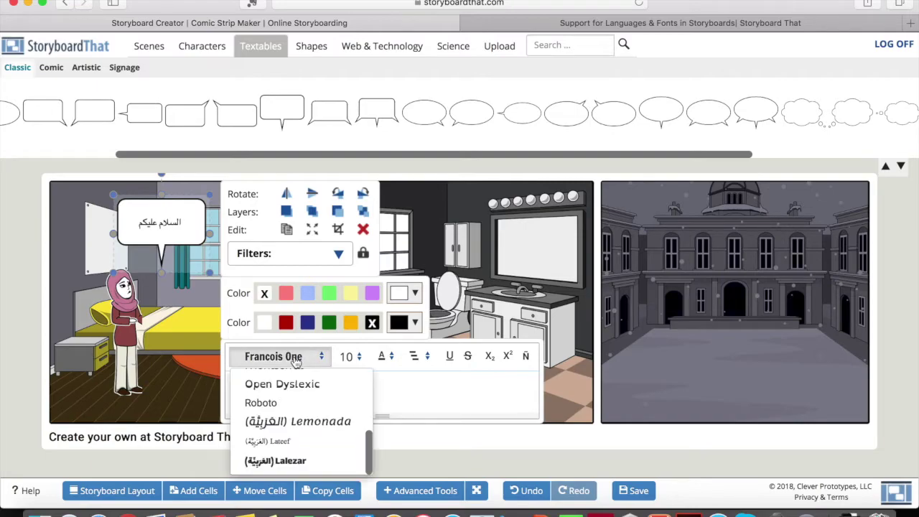
click(285, 442)
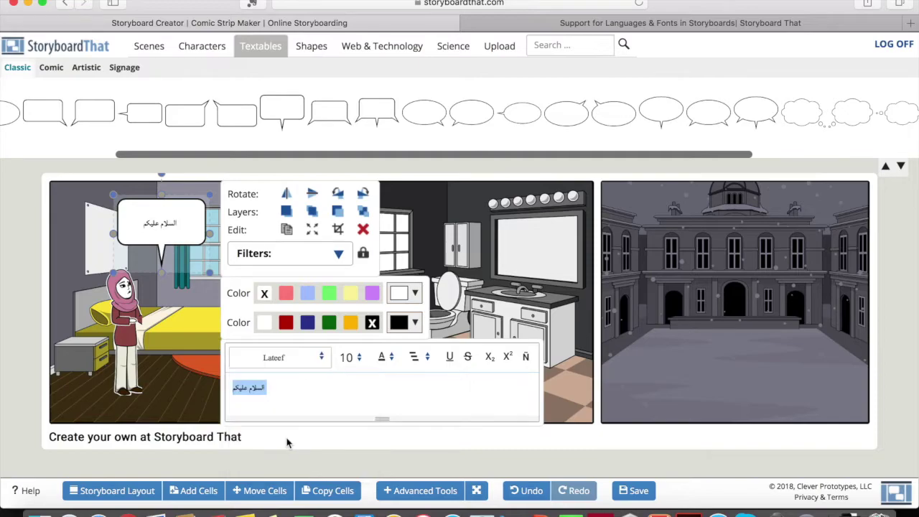
click(291, 394)
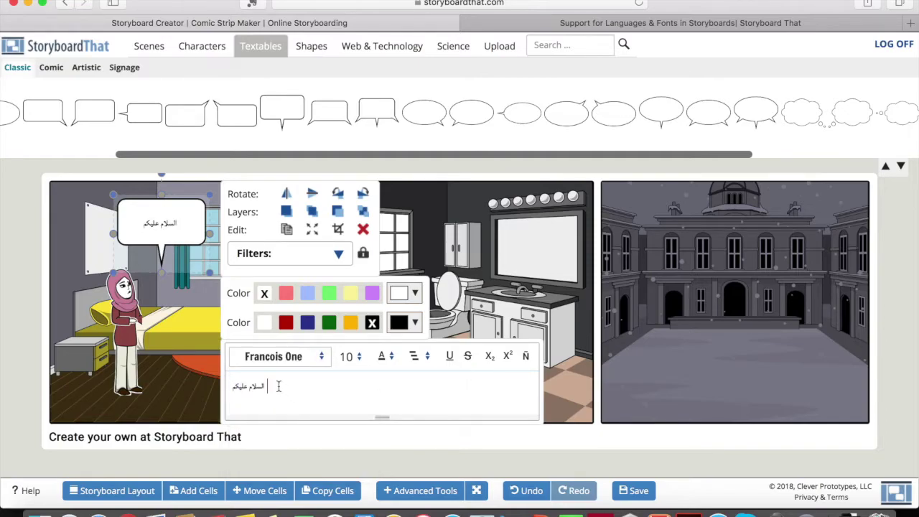
drag(279, 386, 224, 388)
click(297, 356)
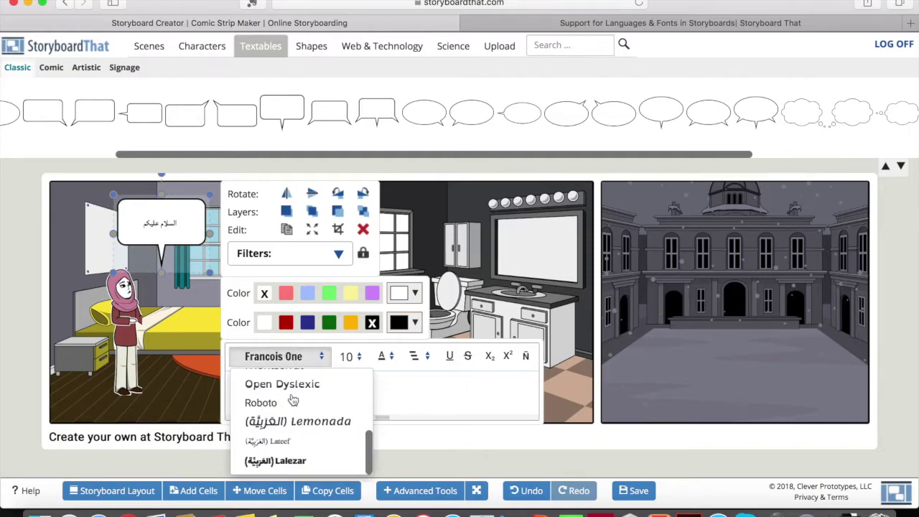
click(296, 463)
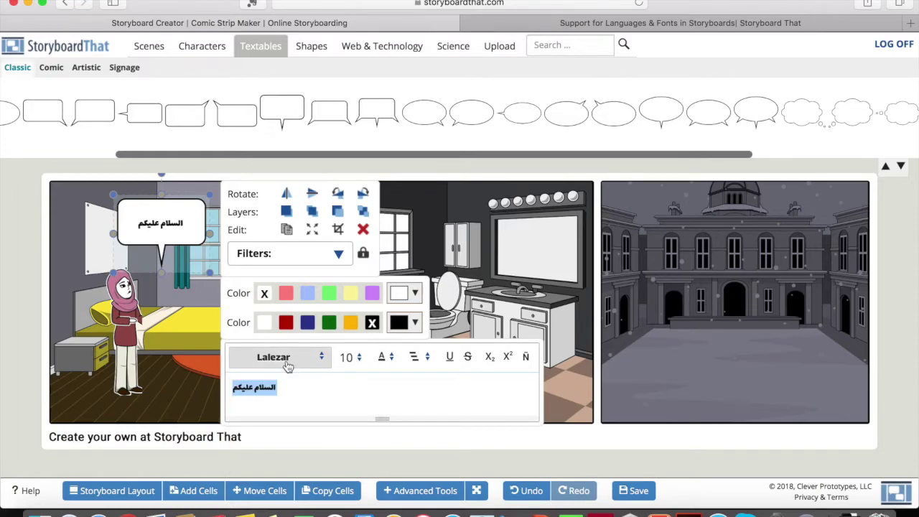
click(279, 388)
drag(279, 388, 219, 388)
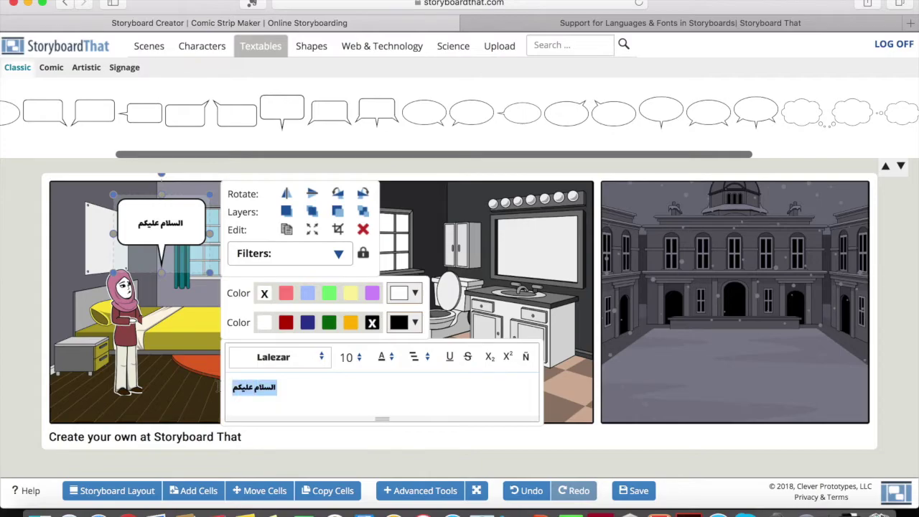
click(284, 357)
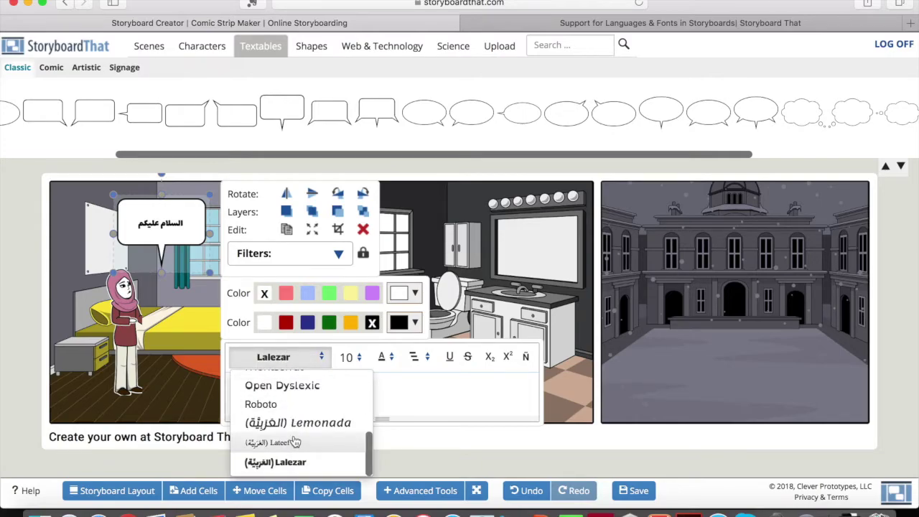
- Add a repeated second greeting line, then delete it again
click(466, 381)
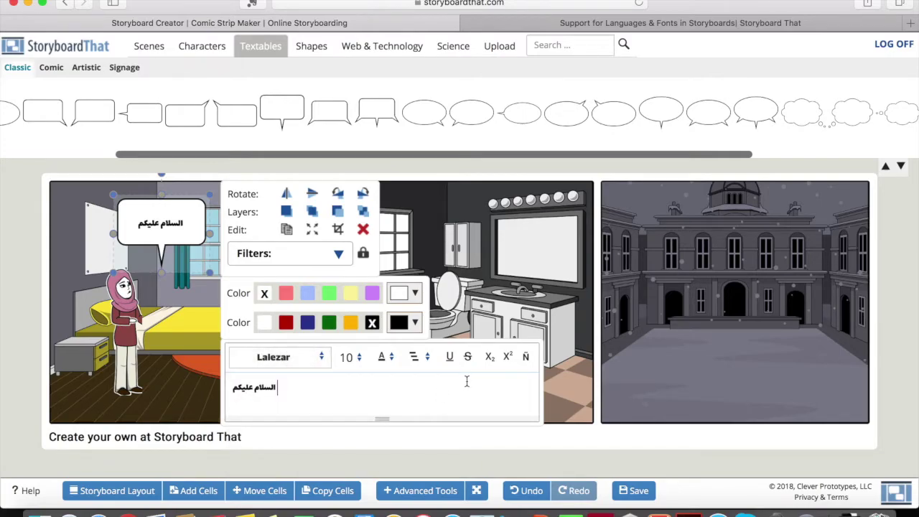
key(Return)
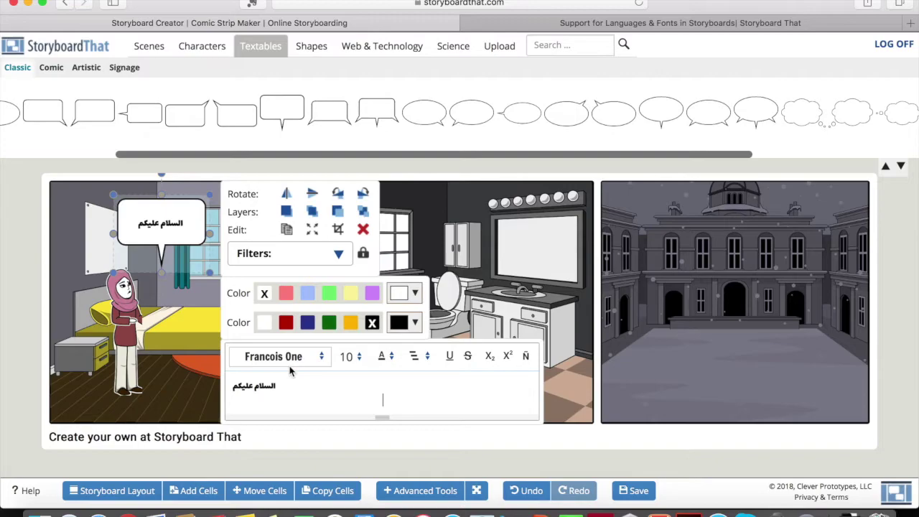
text(السلام عليكم)
key(Return)
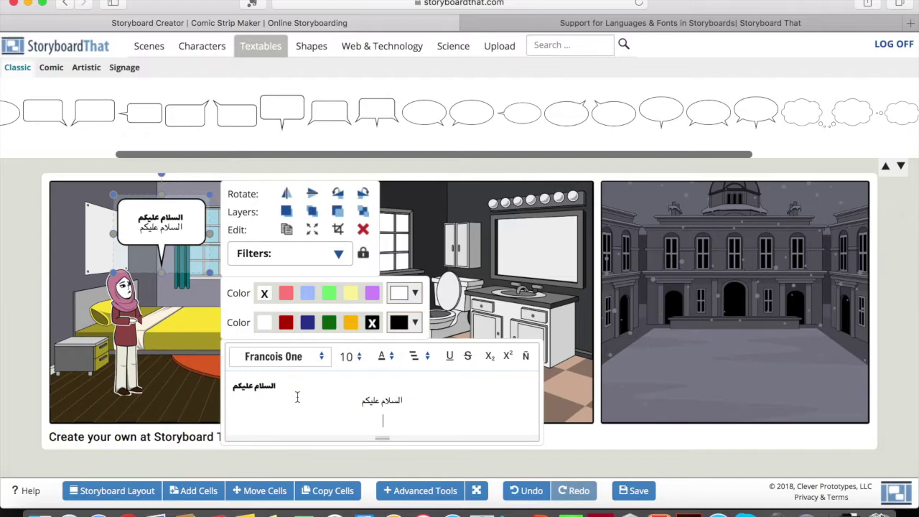
key(BackSpace)
key(BackSpace)
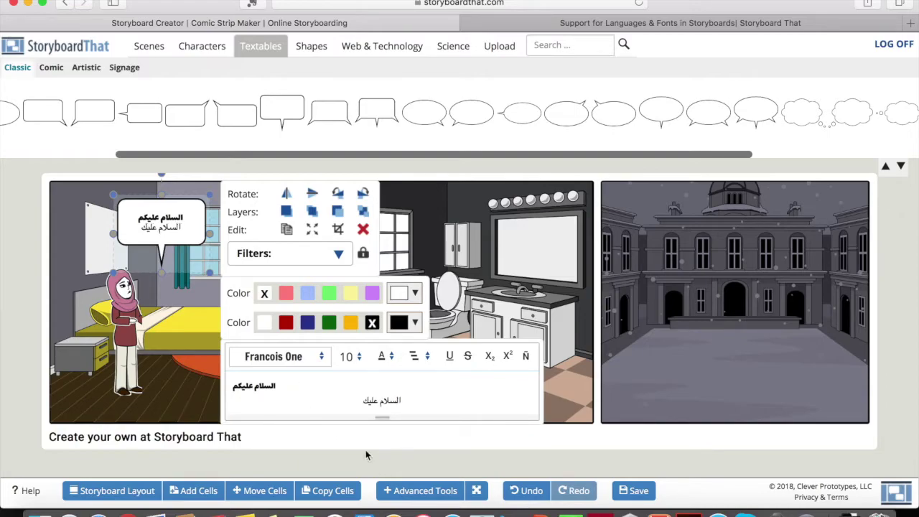
click(403, 406)
key(shift+End)
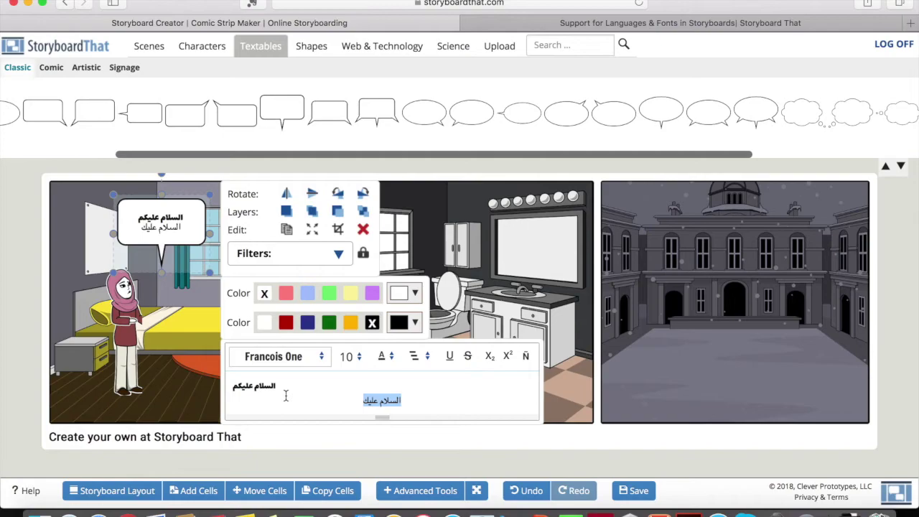
key(BackSpace)
key(super+a)
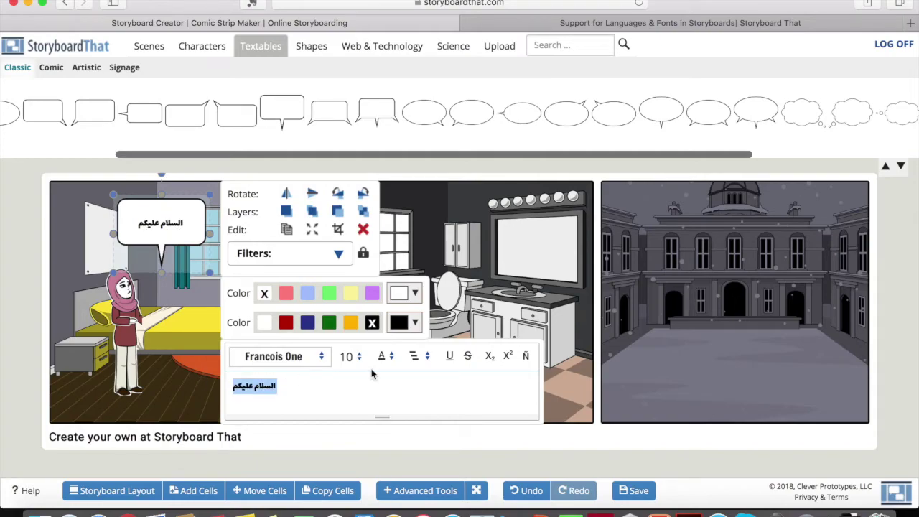
- Set the whole greeting to size 24 in the Lemonada font
click(359, 357)
click(359, 474)
click(280, 356)
click(315, 424)
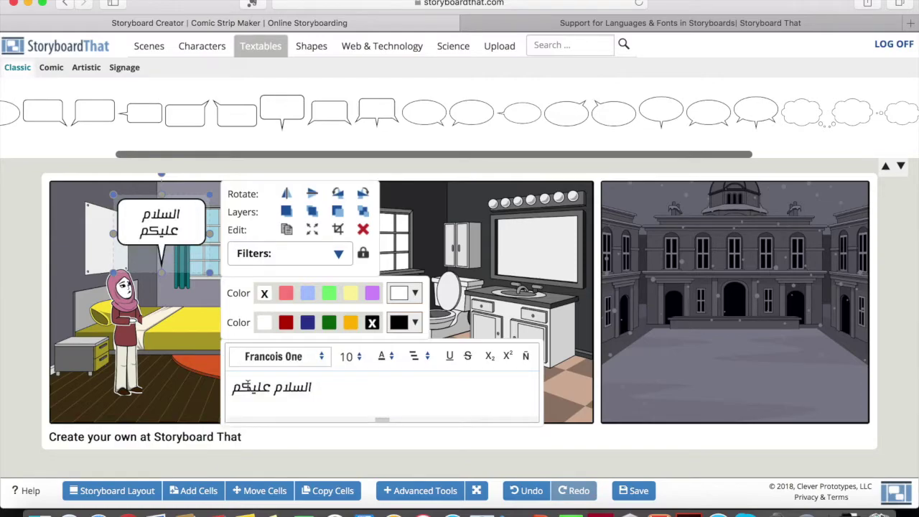
click(202, 372)
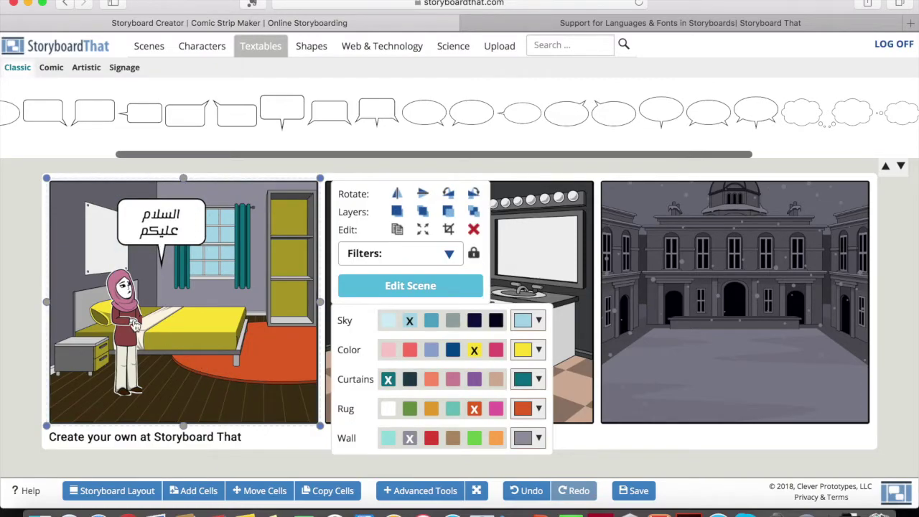
- Duplicate the girl into the courtyard cell and bring a thought cloud there
click(140, 329)
click(222, 229)
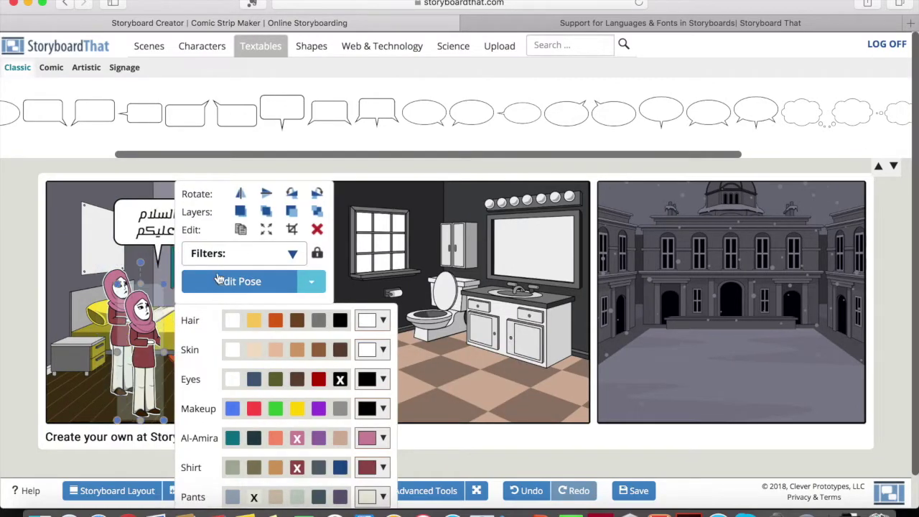
drag(145, 324, 670, 316)
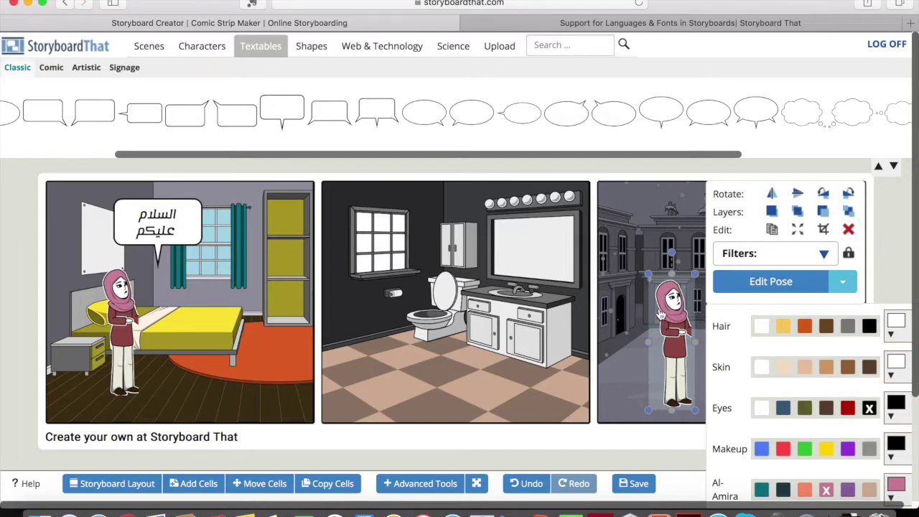
drag(835, 112, 705, 248)
- Drop the thought cloud above the girl, type 'الجو بارد جدا' and set it in Lalezar
drag(769, 246, 768, 243)
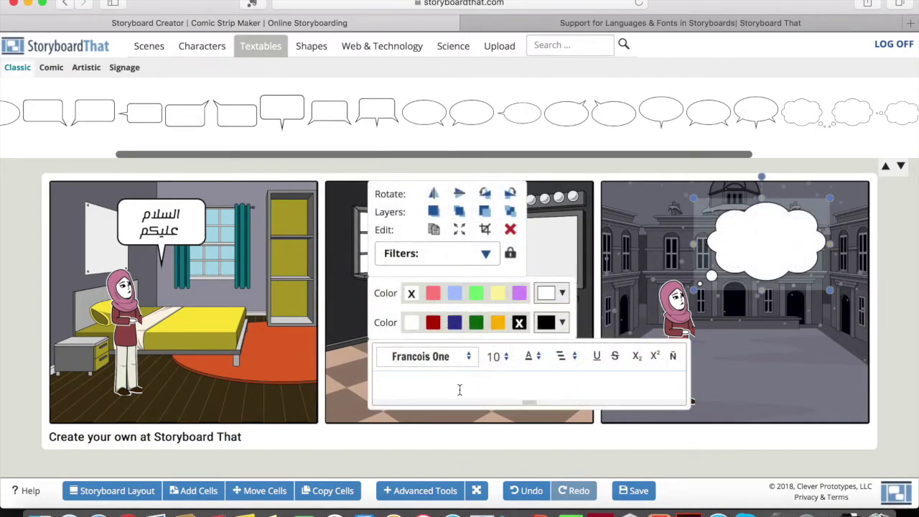
text(الجو بارد جدا)
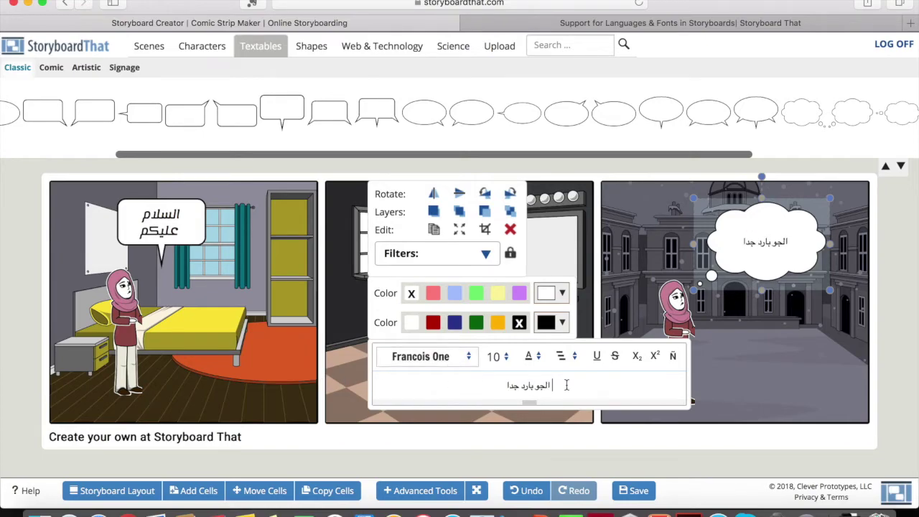
drag(566, 385, 455, 381)
click(452, 357)
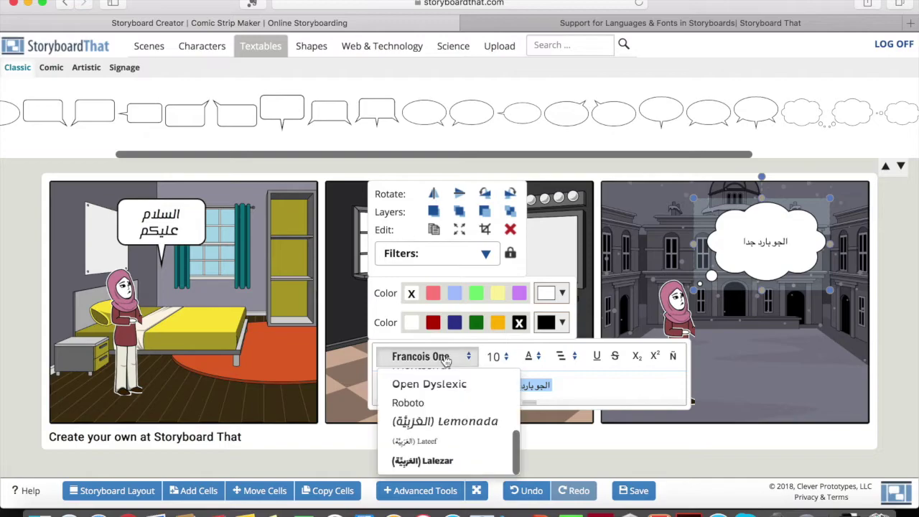
click(463, 460)
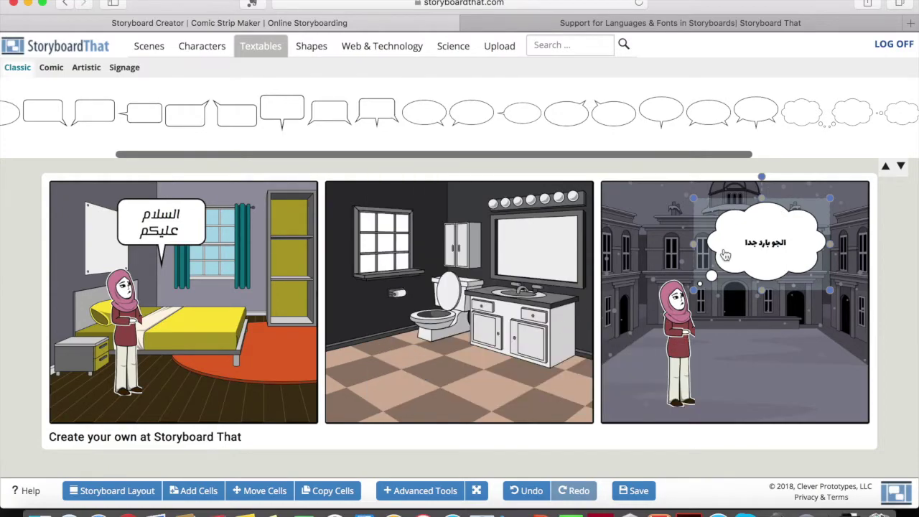
mouse_move(726, 254)
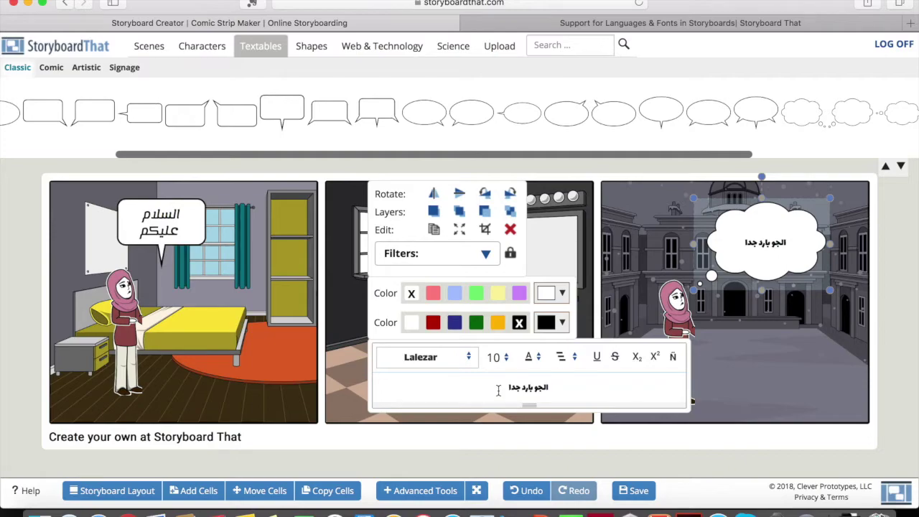
- Set the thought text to size 18 and fix the exclamation mark ending its first line
text(!)
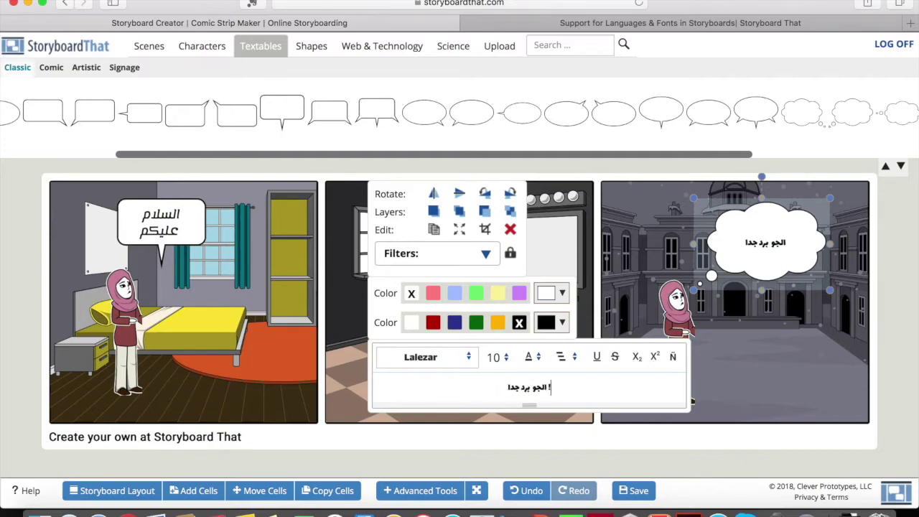
key(super+a)
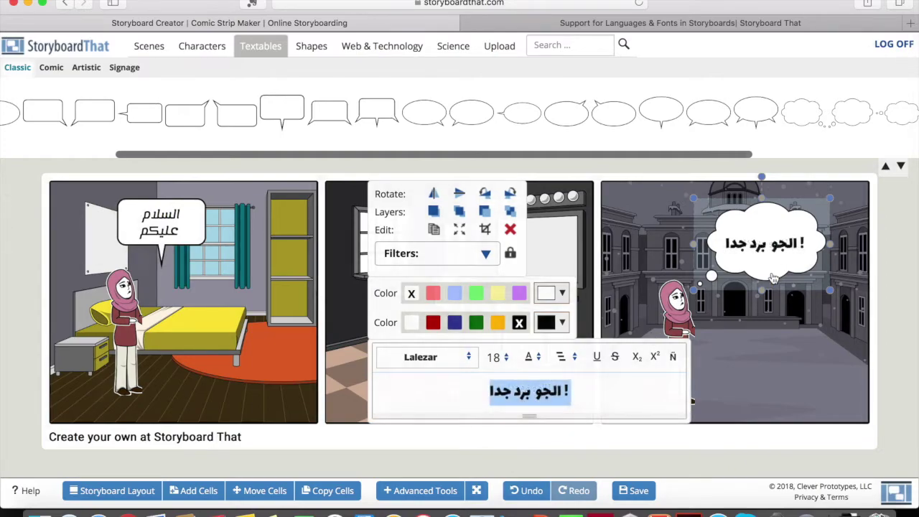
click(526, 390)
drag(574, 380, 561, 381)
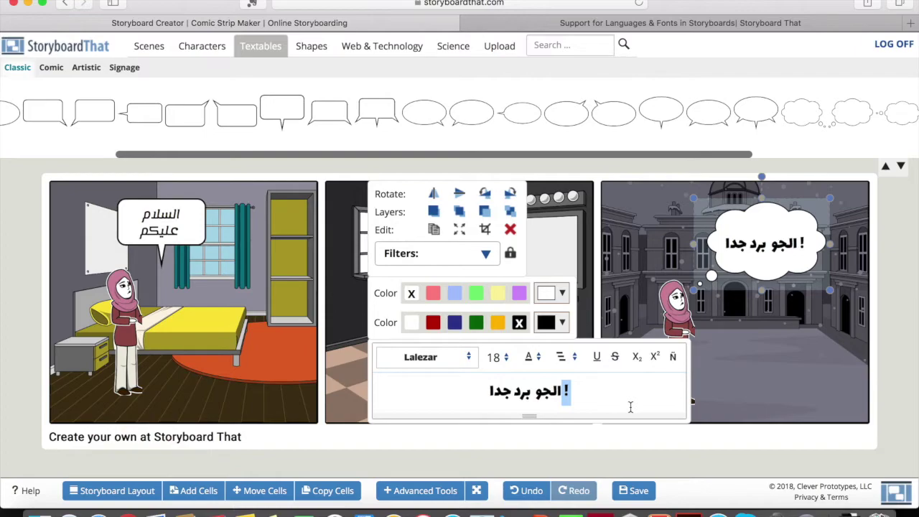
key(BackSpace)
text(!)
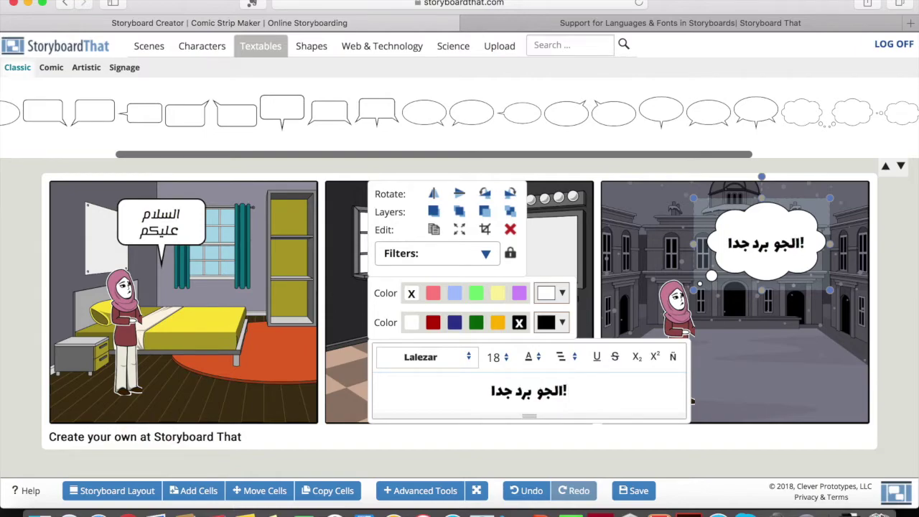
key(BackSpace)
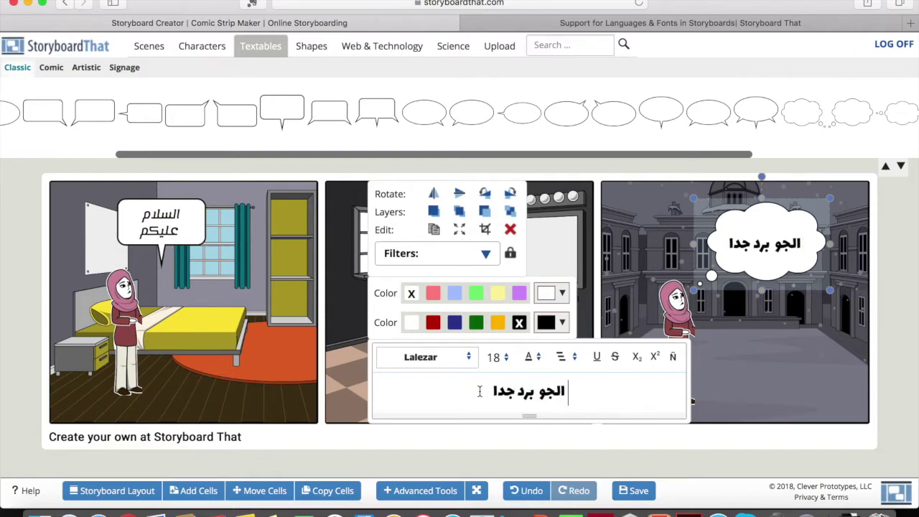
text(!)
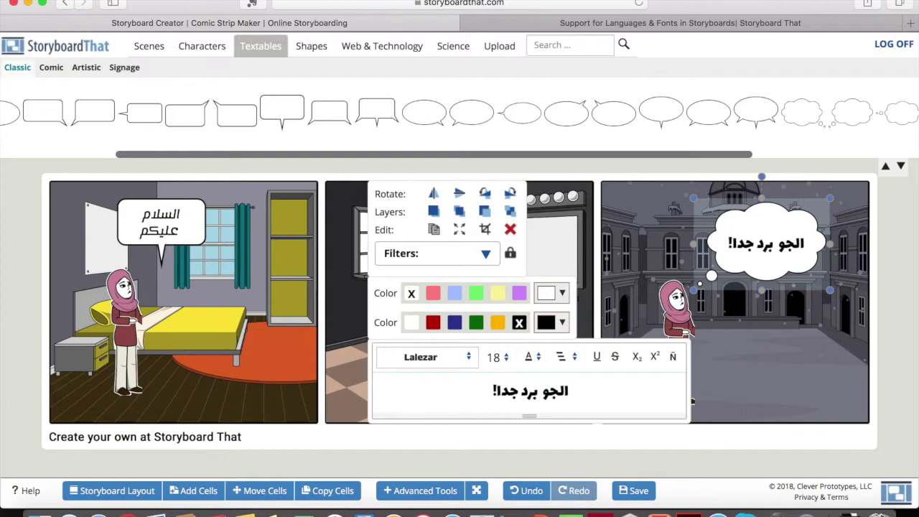
key(BackSpace)
text(!)
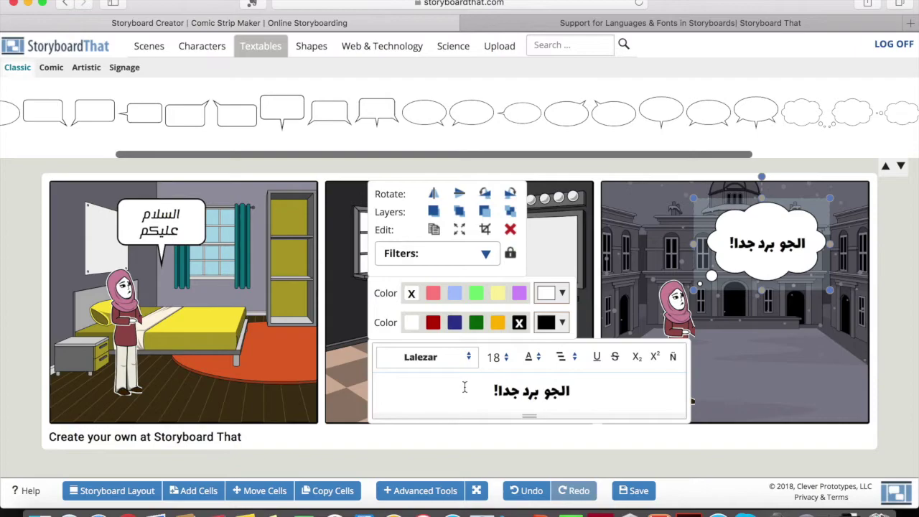
key(BackSpace)
text(!)
drag(491, 390, 497, 391)
key(End)
- Add the lines 'ما هذا؟', 'هذه مدرستي.' and 'أنا أحبها كثيرا!' to the thought
key(Return)
text(ما هذا؟)
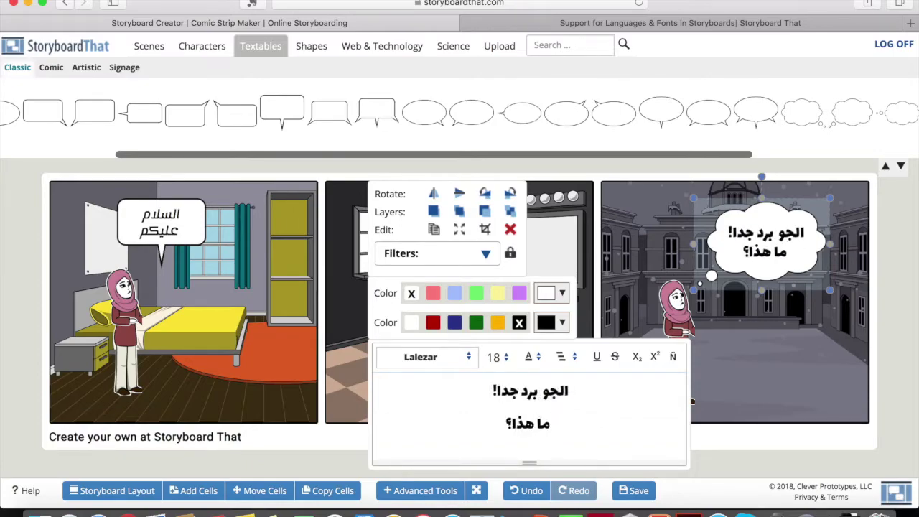
key(Return)
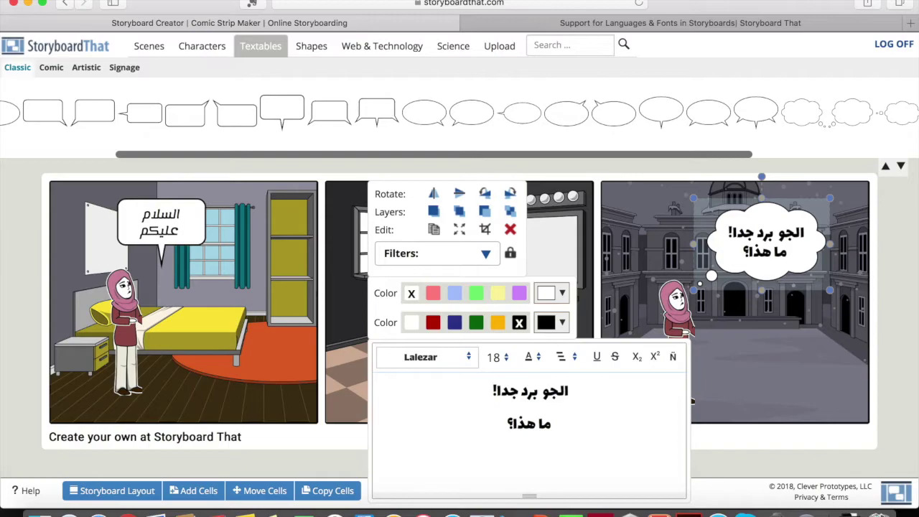
text(هذه مدرستي.)
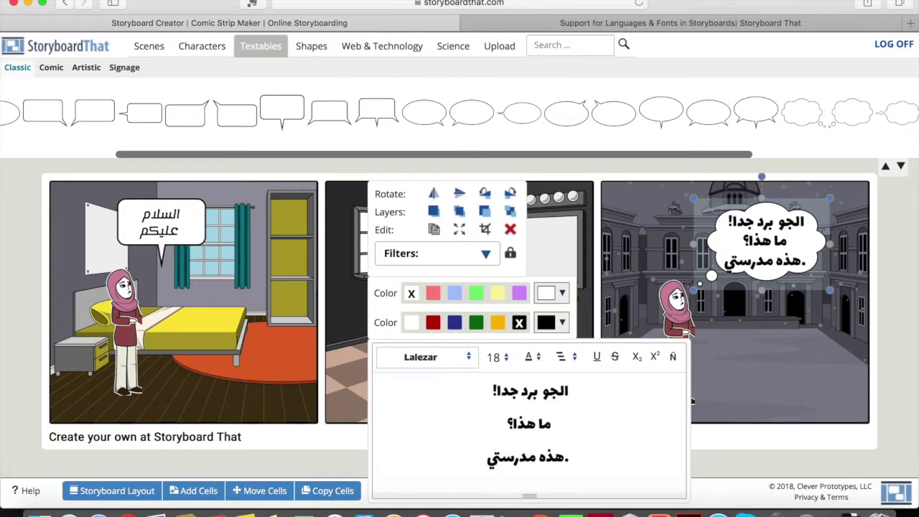
text( ي)
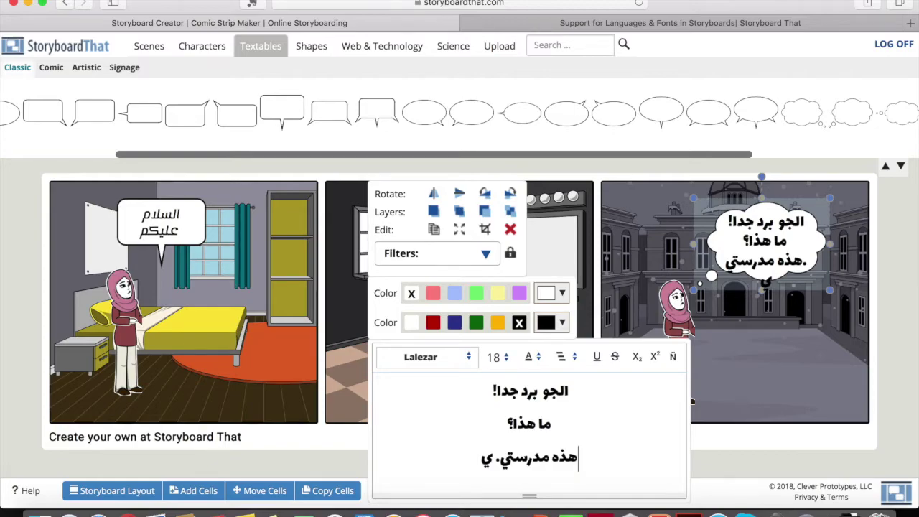
key(BackSpace)
text(أنا أحبها كثيرا!)
click(773, 251)
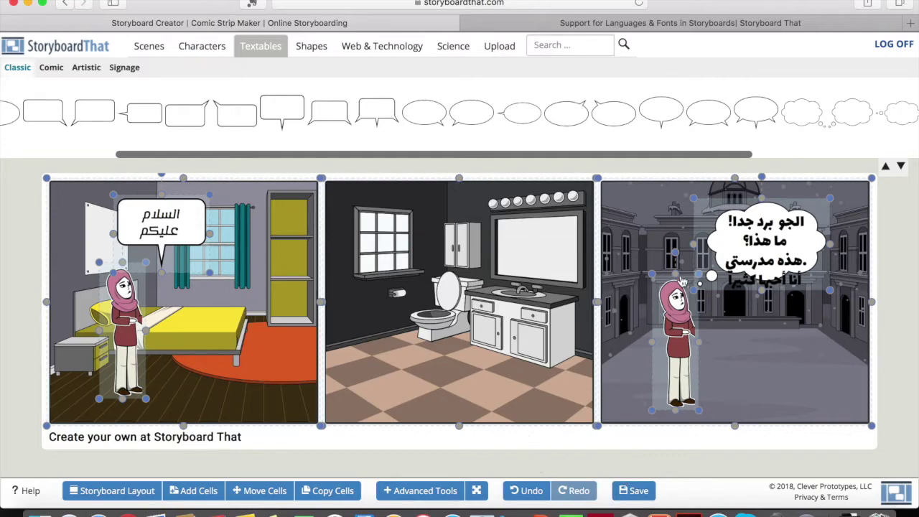
- Open the Shapes library and scroll across its artwork
click(753, 264)
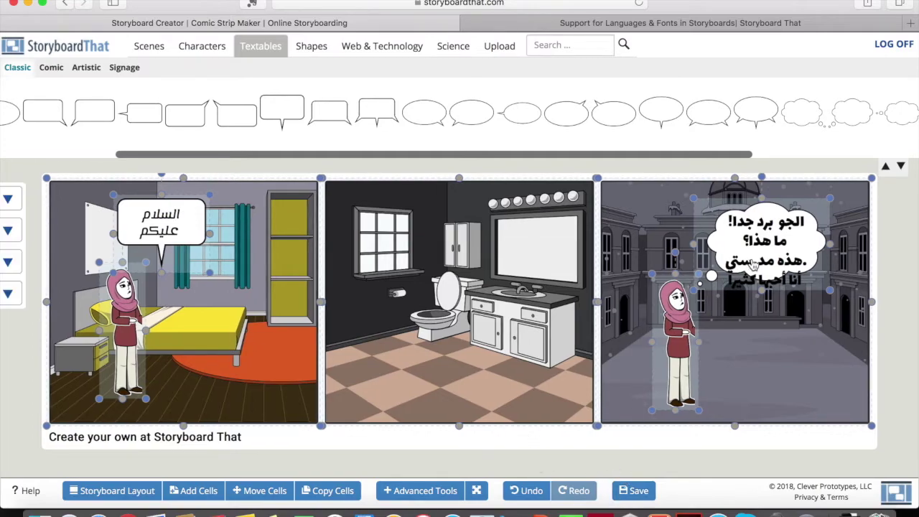
click(314, 49)
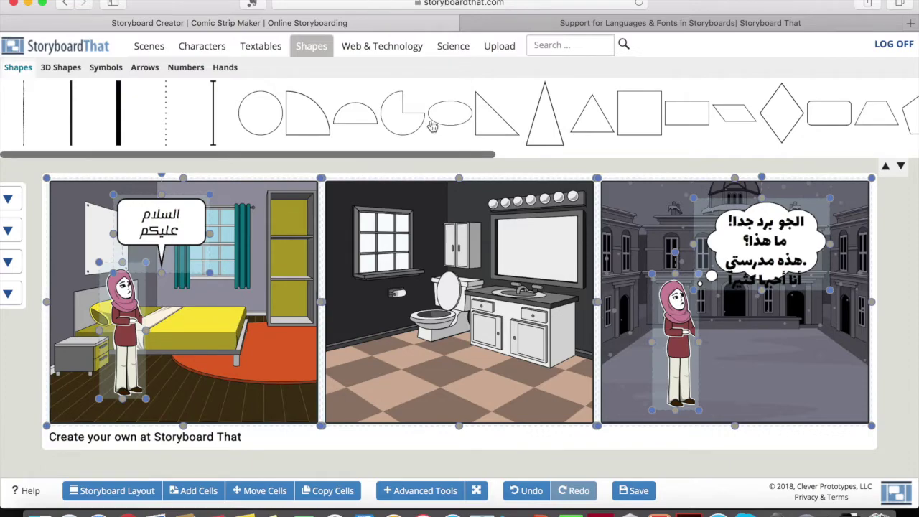
scroll(432, 126, right, 5)
scroll(355, 143, right, 5)
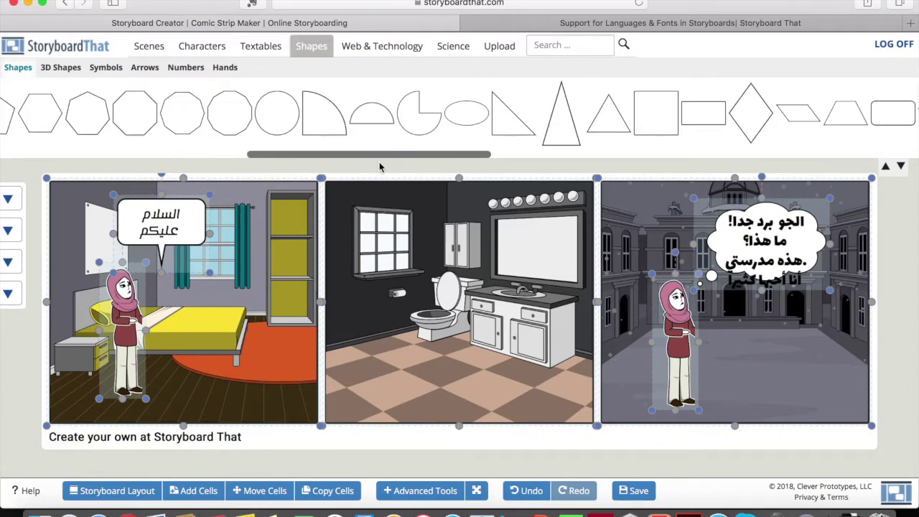
drag(381, 155, 845, 156)
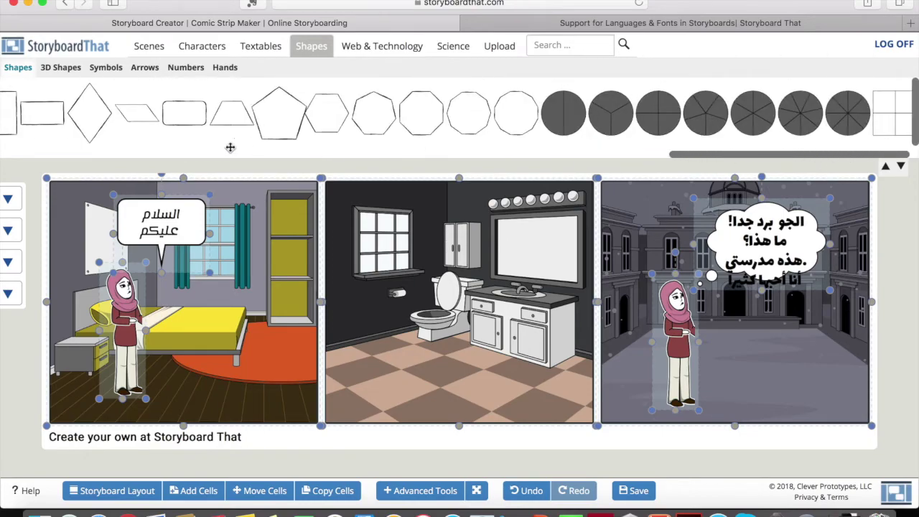
- Browse 3D Shapes, Symbols and Arrows, then the Science and Web & Technology libraries
click(61, 70)
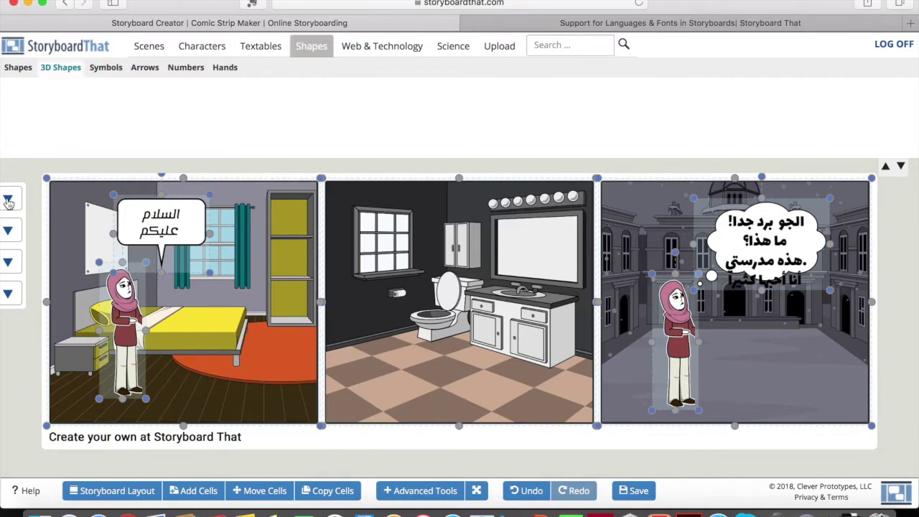
click(109, 74)
click(146, 75)
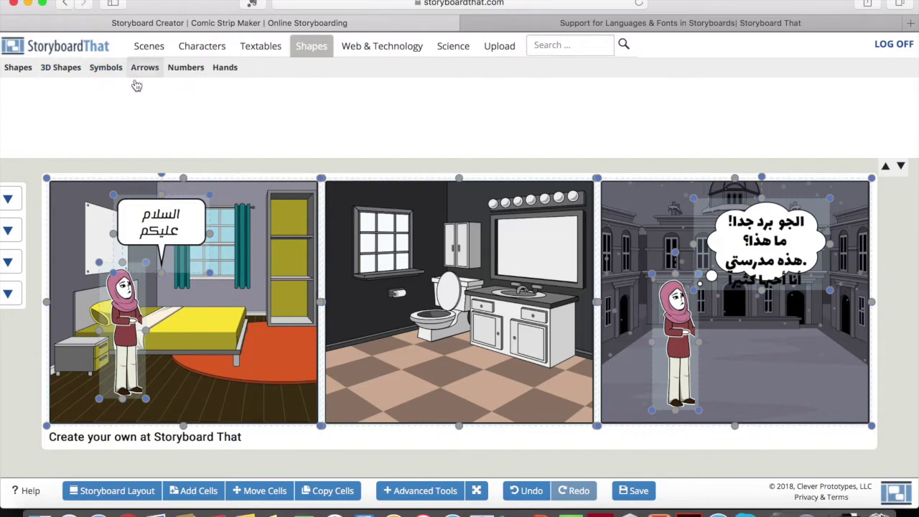
click(64, 69)
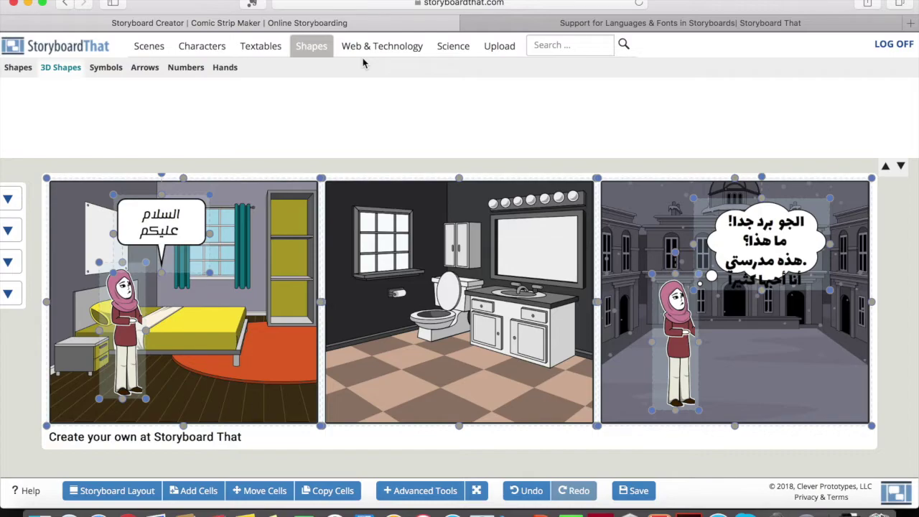
click(444, 49)
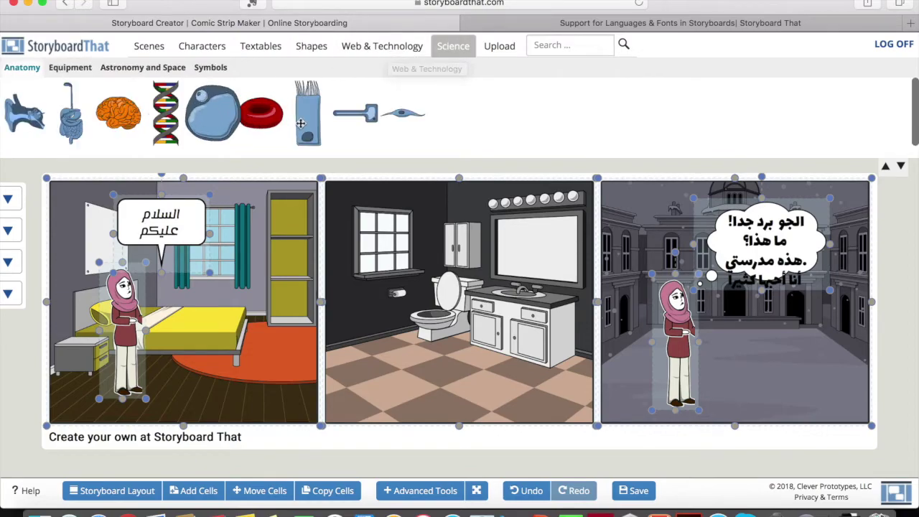
click(383, 51)
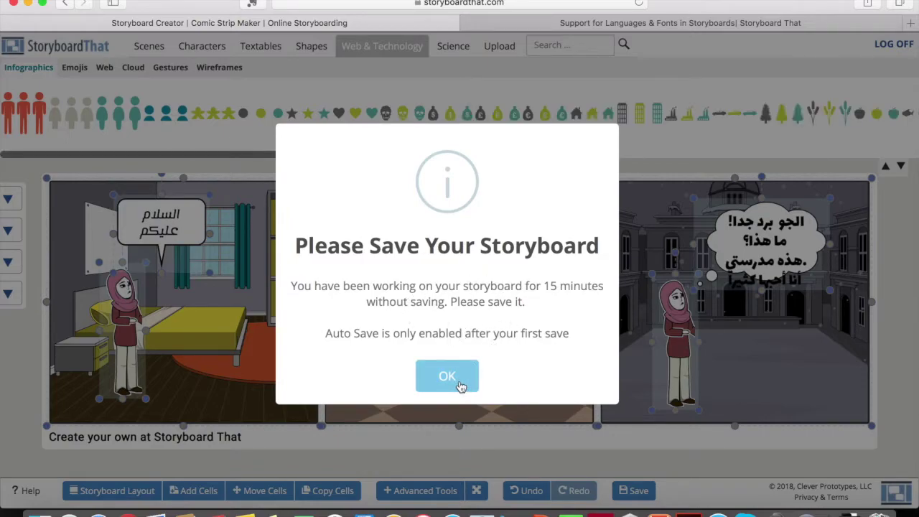
- Dismiss the save reminder and leave the storyboard's assignment set to No Assignment
click(460, 386)
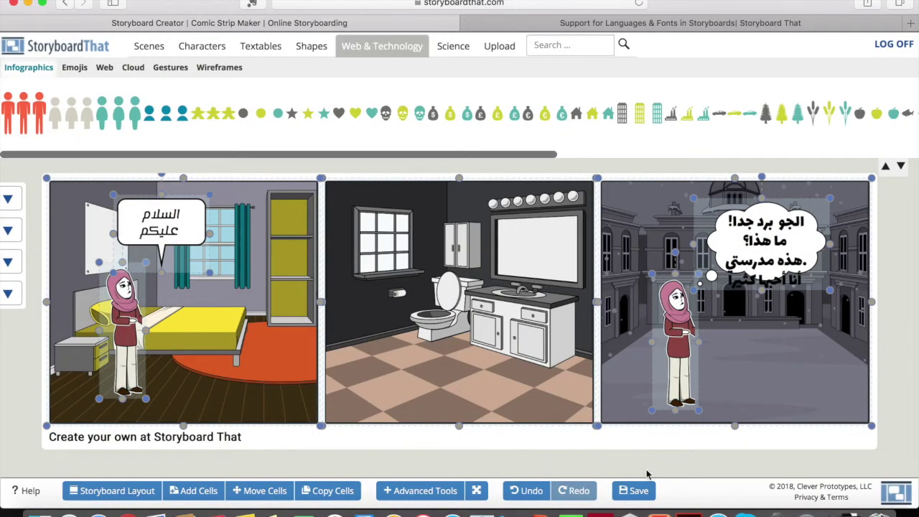
click(632, 494)
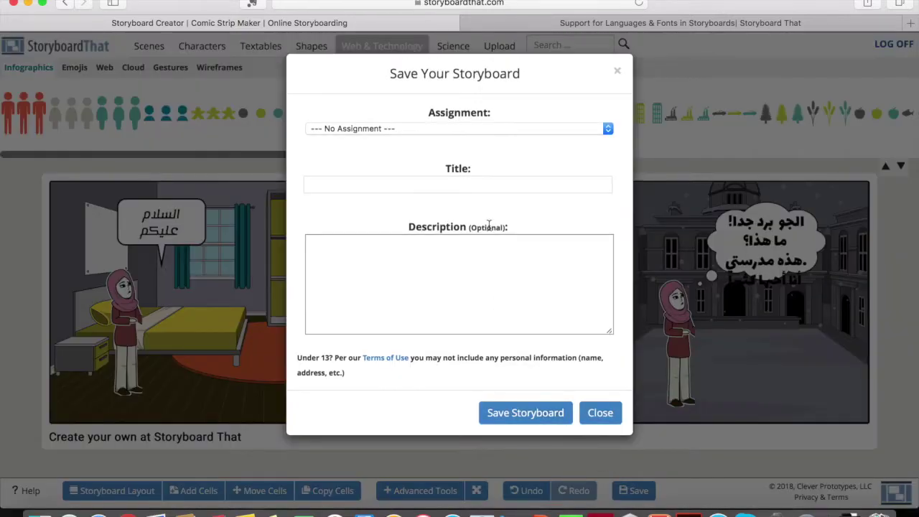
click(399, 130)
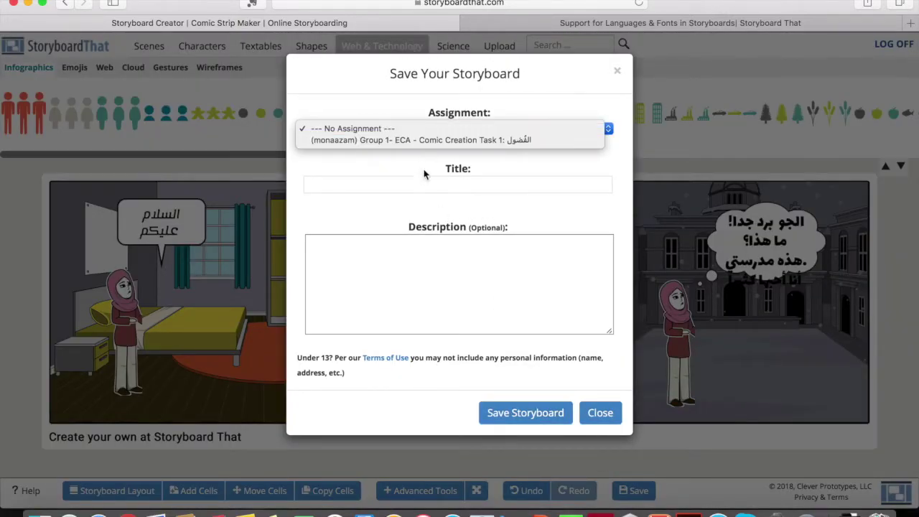
click(455, 140)
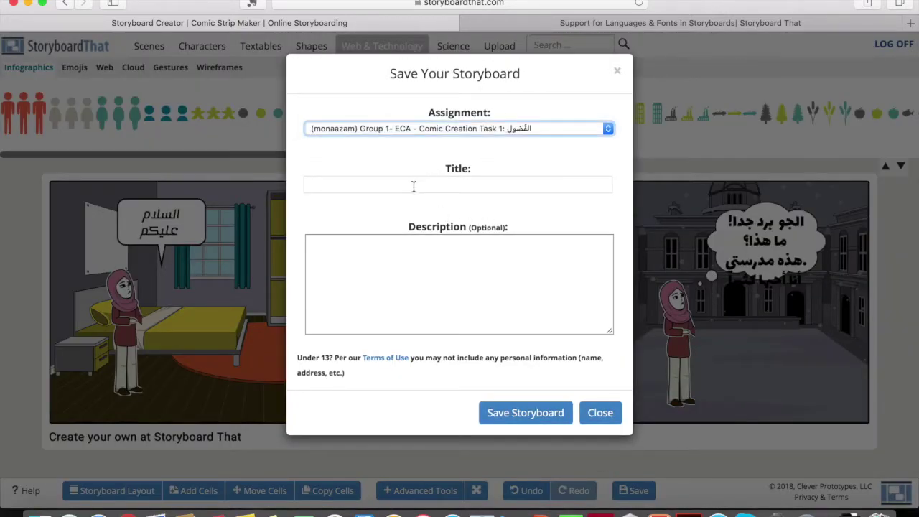
click(452, 127)
click(431, 119)
- Enter the title 'Trying' and a short description, then save the storyboard
click(414, 184)
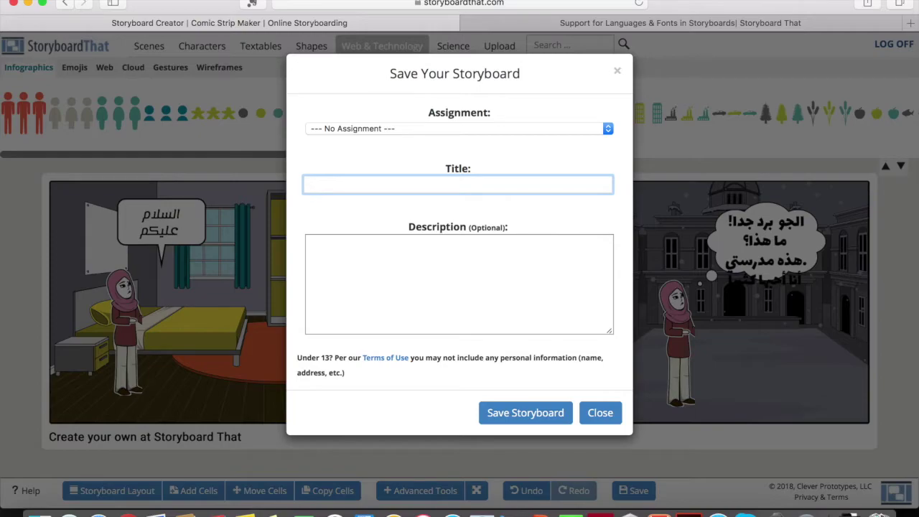
click(484, 260)
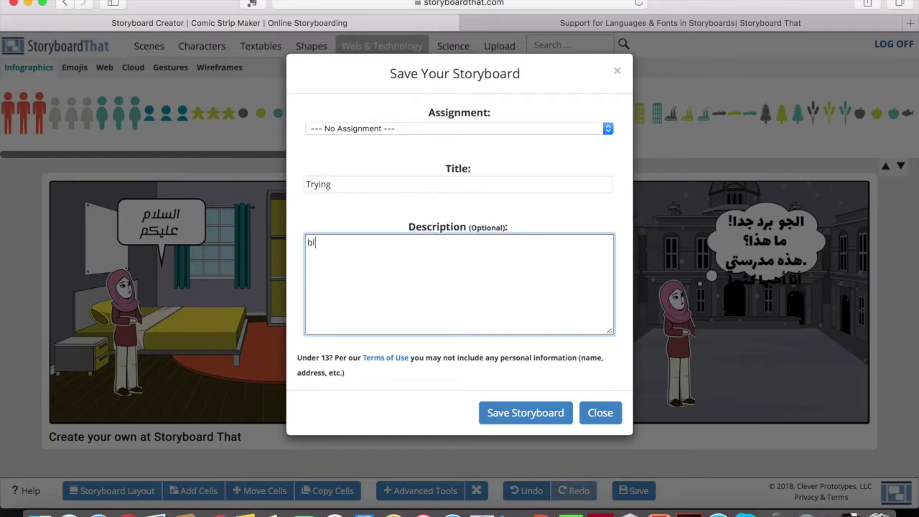
click(524, 415)
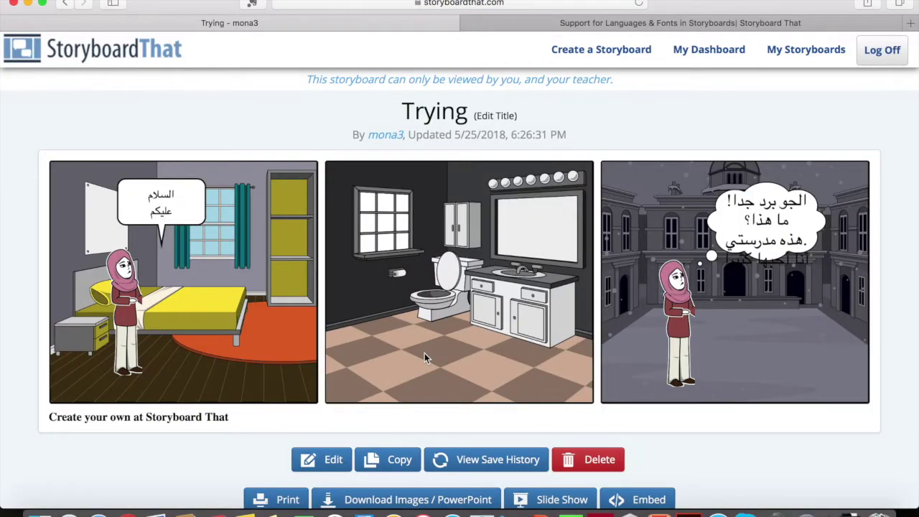
- Load the saved 'Trying' storyboard back into the editor from its view page
scroll(424, 352, down, 2)
scroll(392, 368, up, 2)
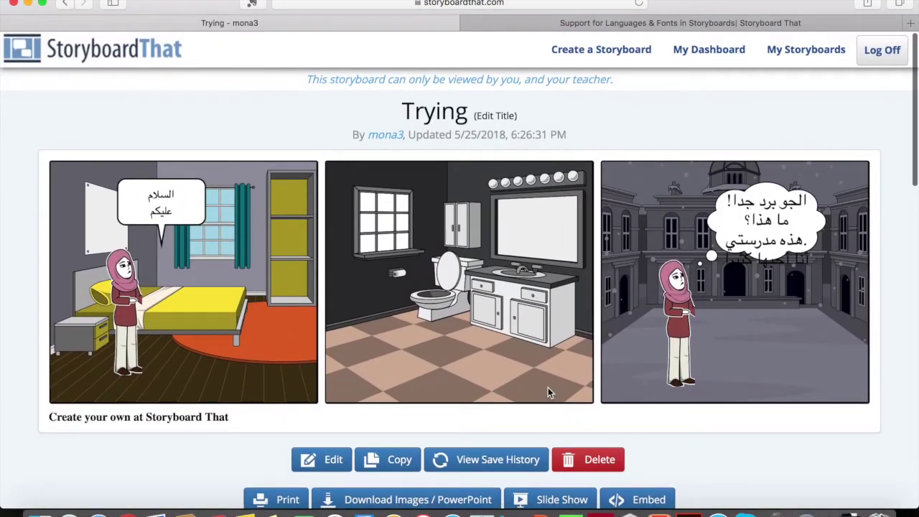
scroll(547, 392, down, 2)
click(318, 404)
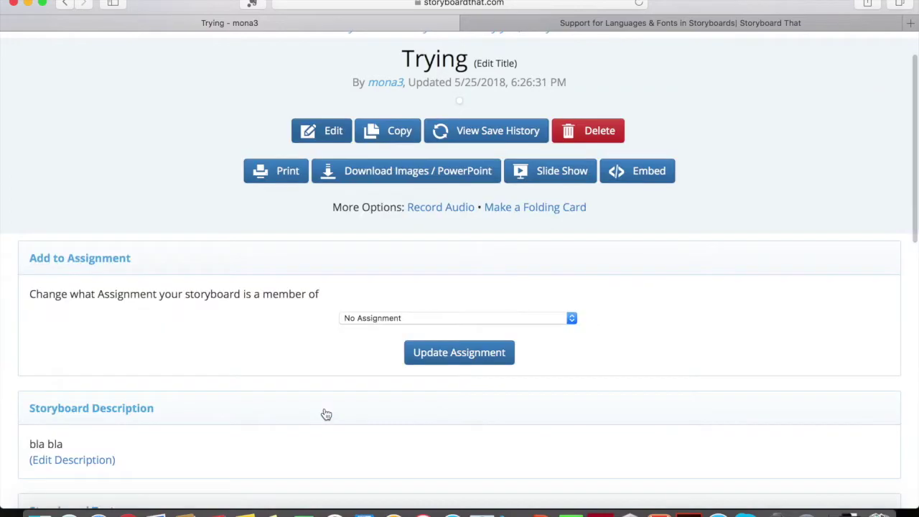
click(325, 412)
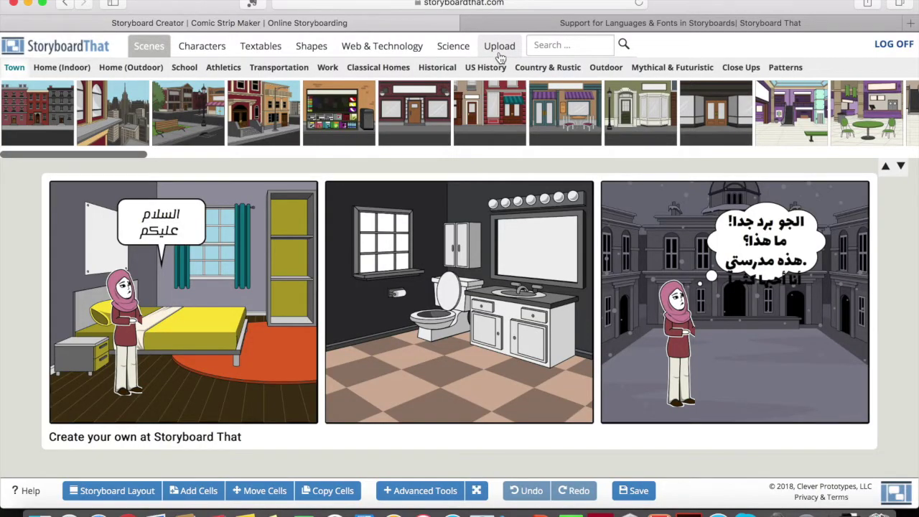
- Browse the Upload option and the 3D Shapes, Symbols, Numbers and Hands artwork, then begin saving
click(500, 47)
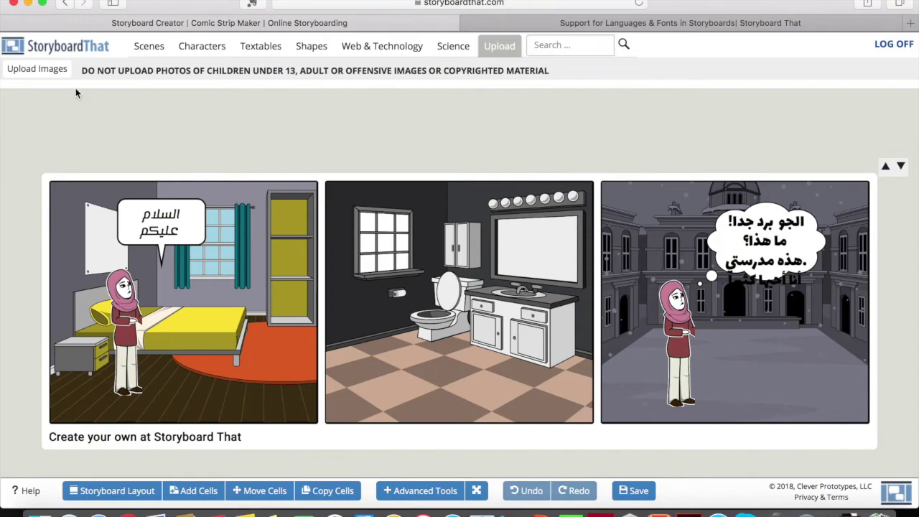
click(307, 48)
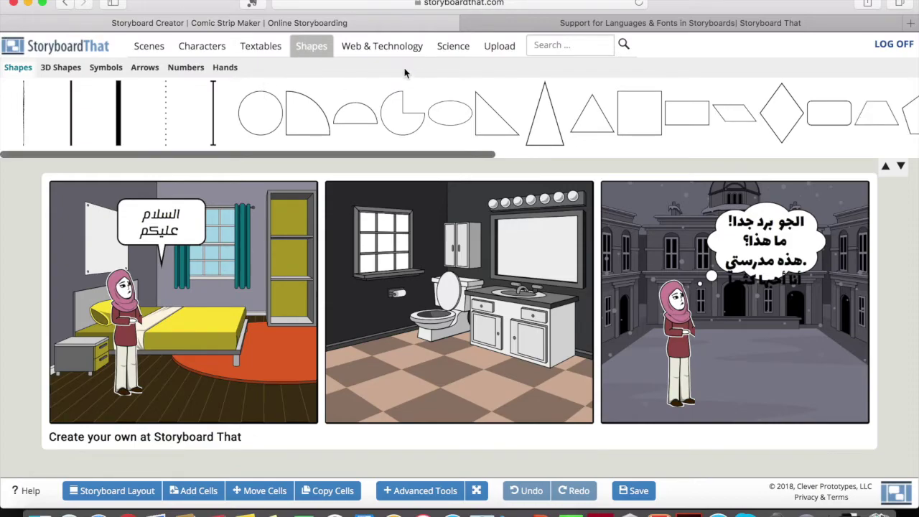
click(64, 73)
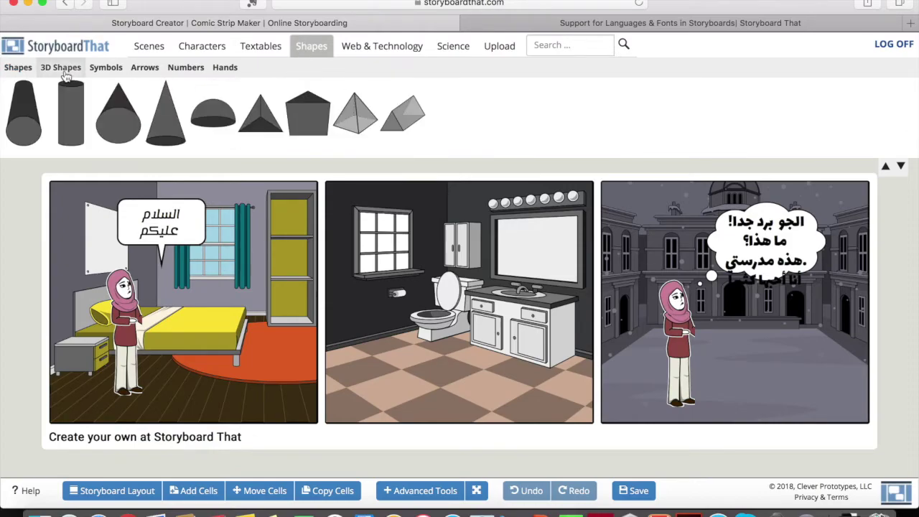
click(102, 77)
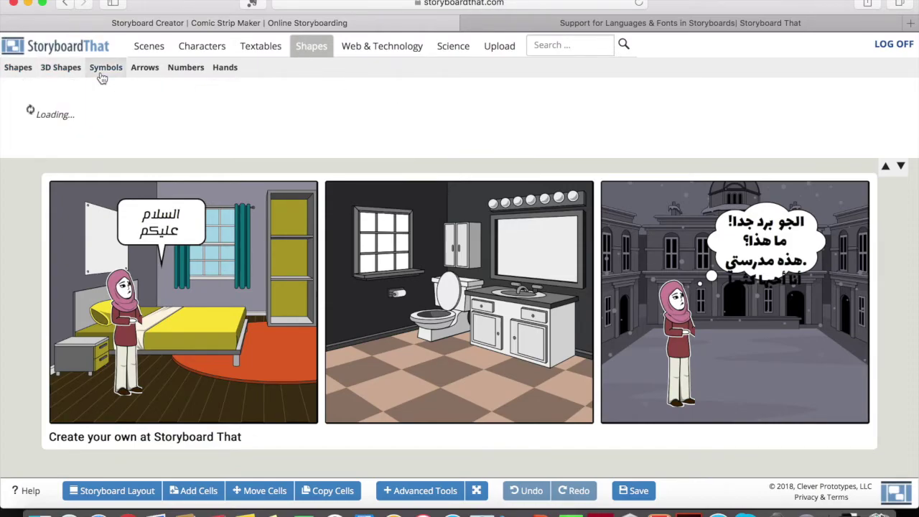
click(188, 68)
click(226, 72)
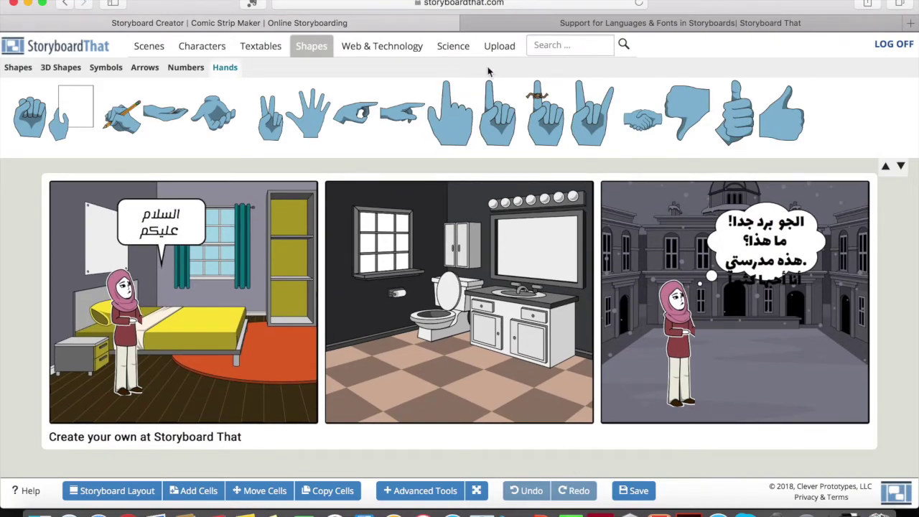
click(636, 492)
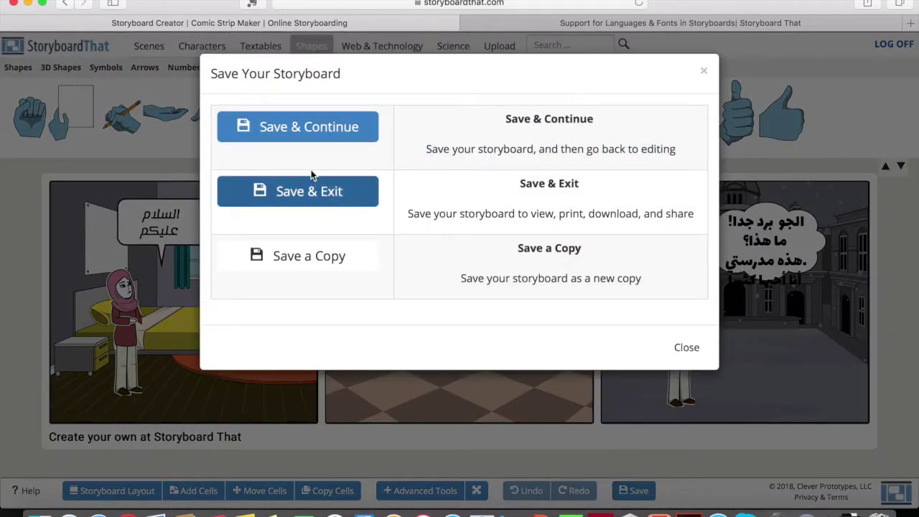
- Save with Save & Continue, then Save & Exit and review the 'Trying' view page
click(306, 127)
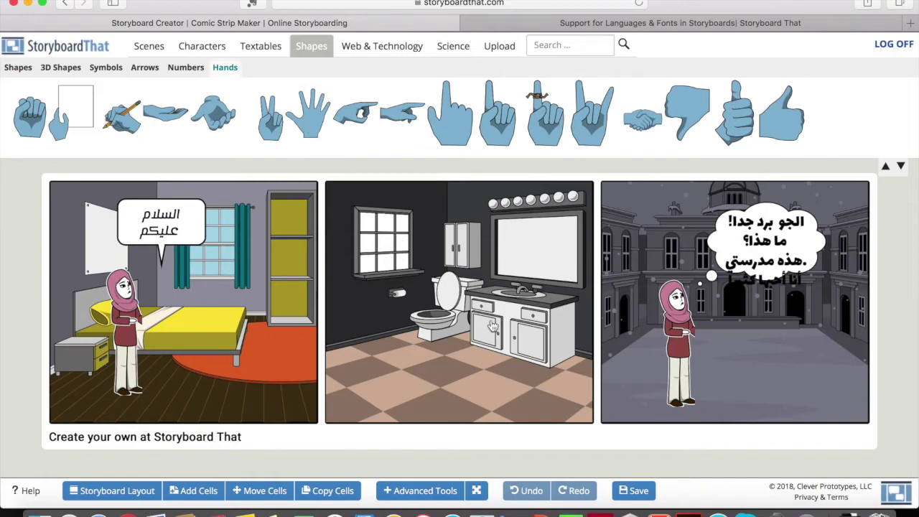
click(637, 490)
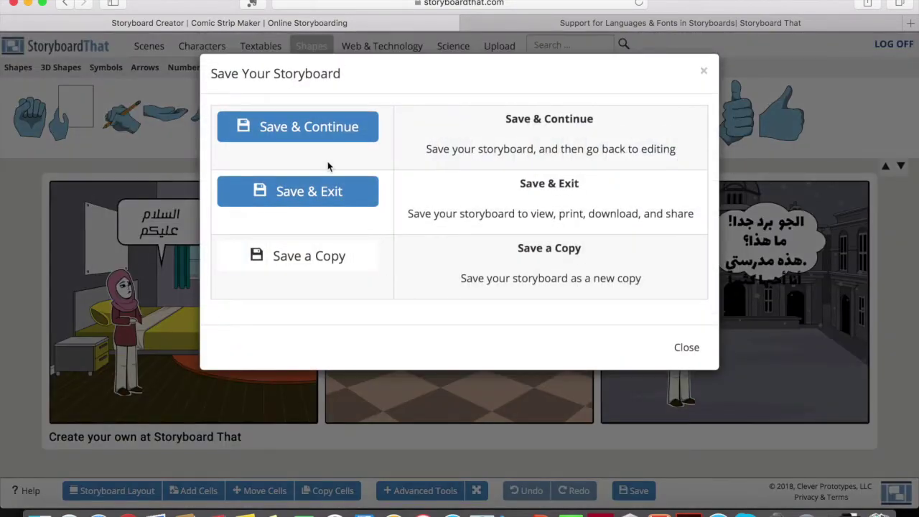
click(293, 192)
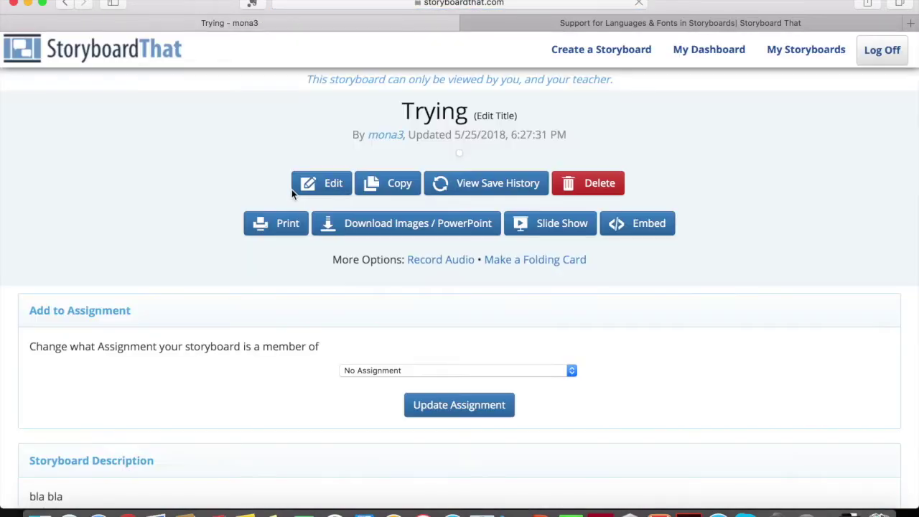
scroll(291, 189, down, 3)
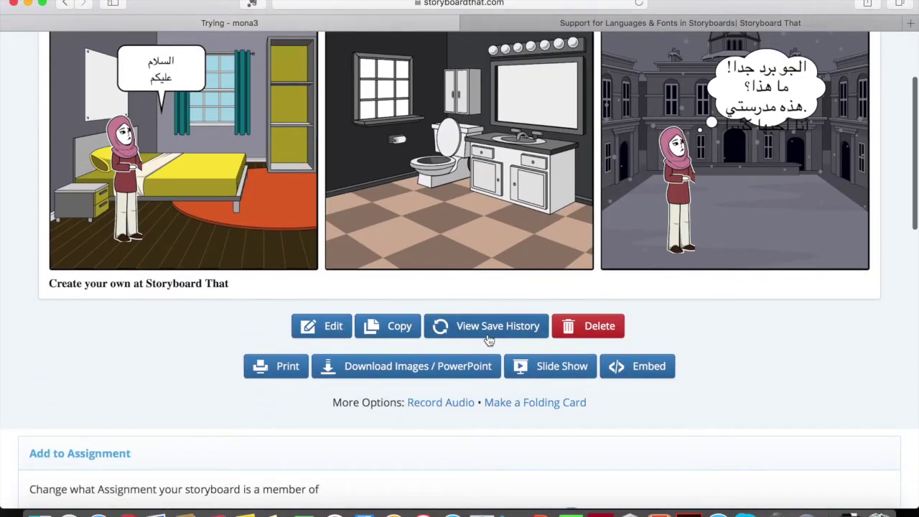
scroll(520, 332, down, 5)
scroll(554, 323, up, 7)
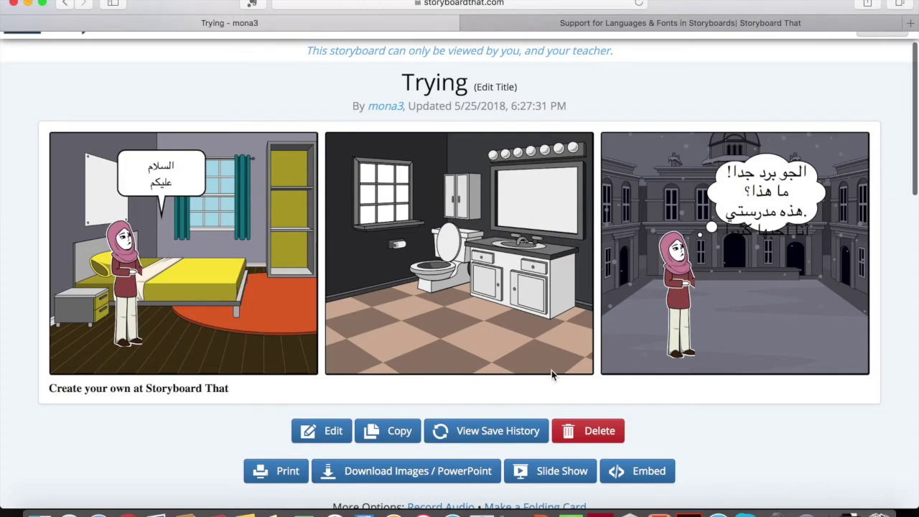
scroll(552, 374, down, 1)
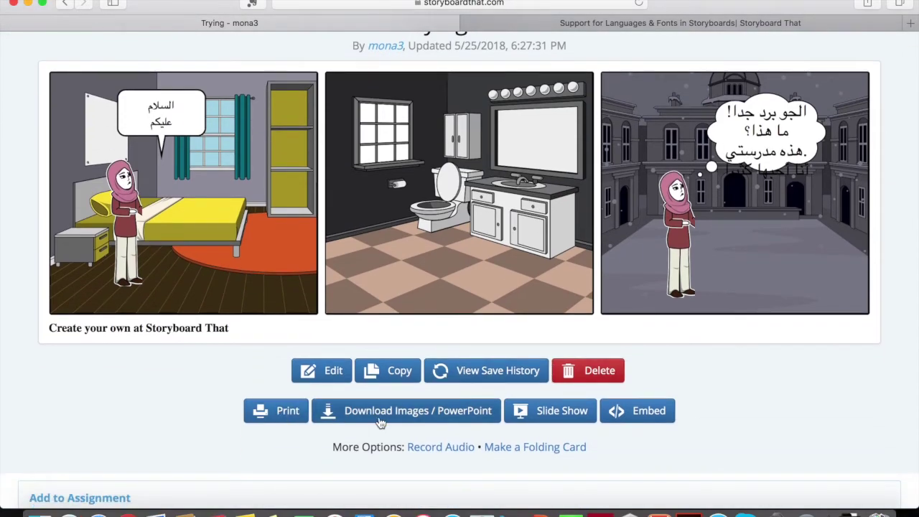
scroll(620, 417, down, 5)
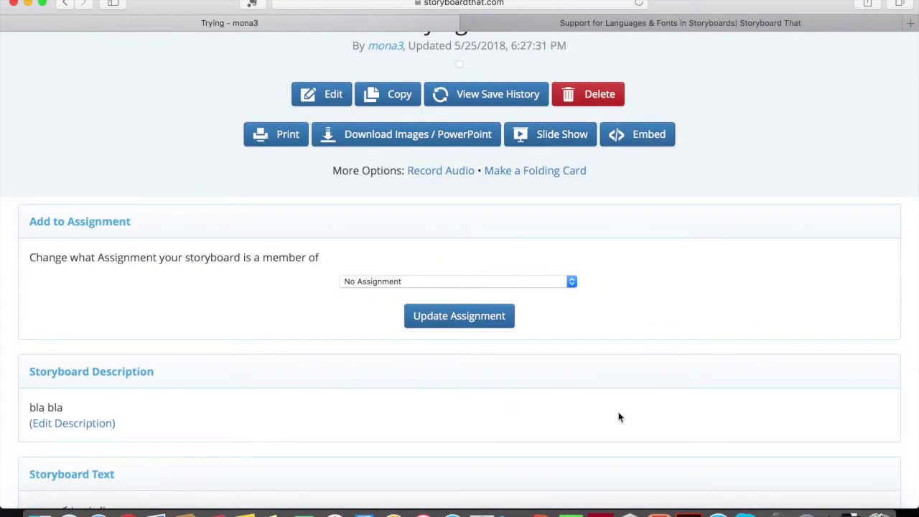
scroll(535, 370, up, 6)
scroll(534, 366, up, 1)
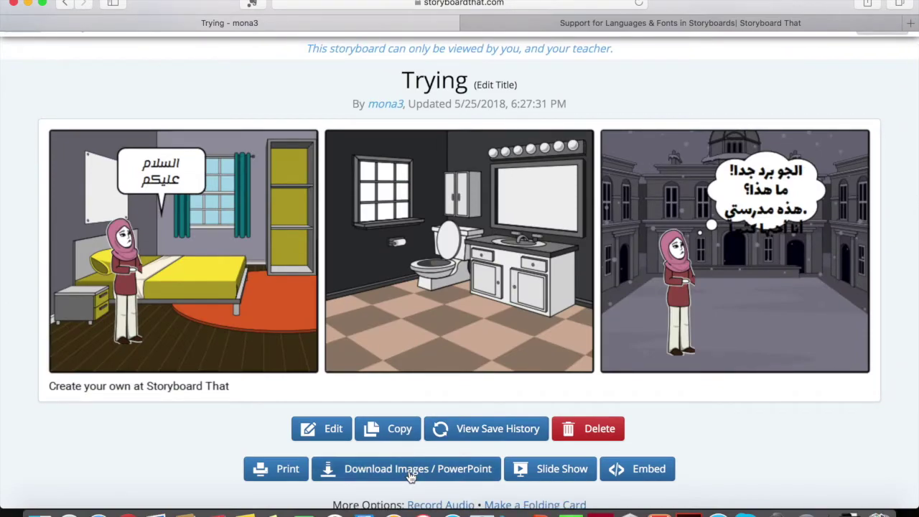
- Download the storyboard as an Image Pack with each cell as a separate image
click(411, 473)
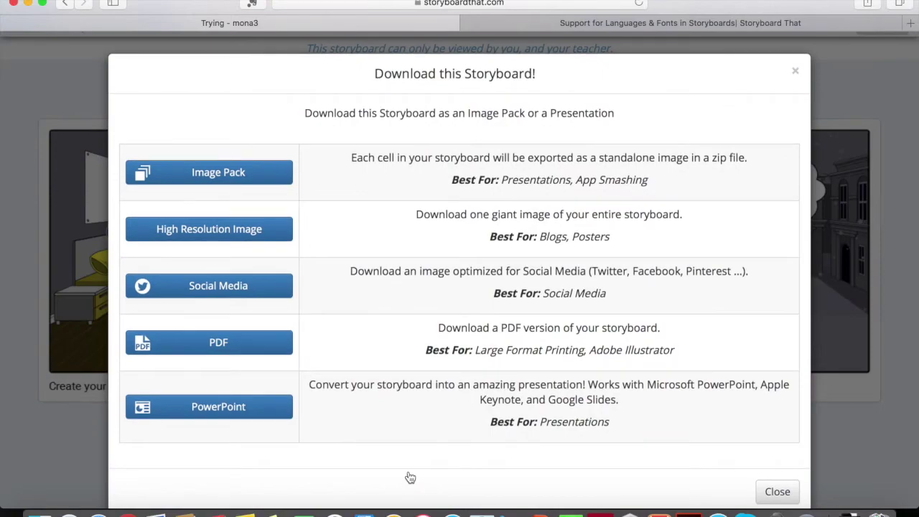
click(248, 176)
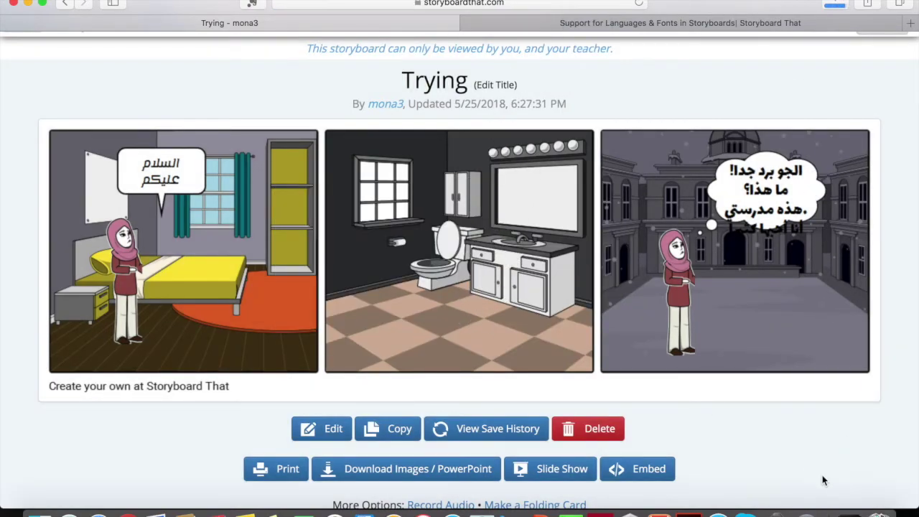
- Open the trying-image-pack-2 folder, preview Cell-Col-0-Row-0.png, then return to the storyboard page
click(849, 495)
click(849, 492)
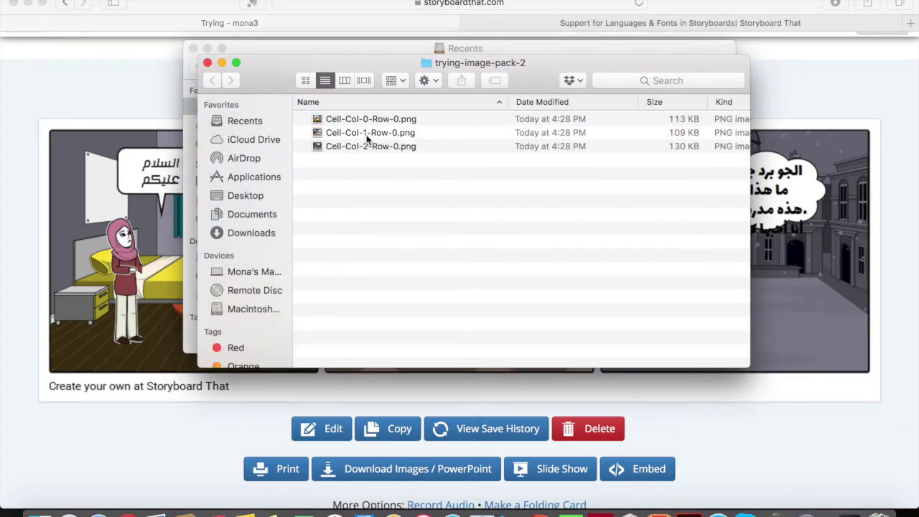
double_click(359, 118)
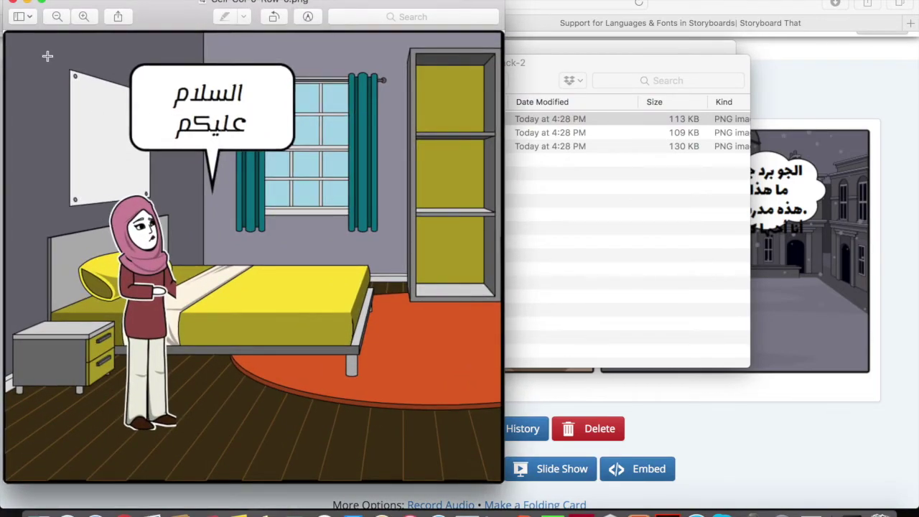
click(13, 2)
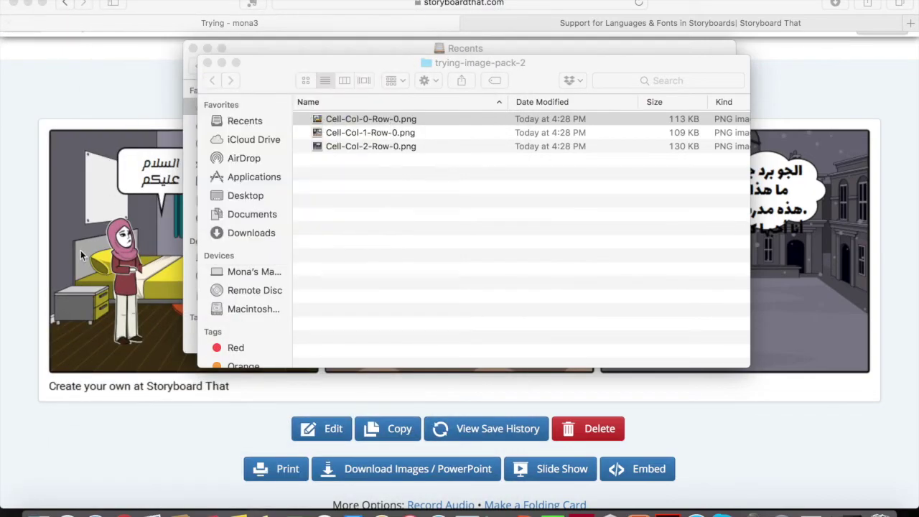
click(168, 413)
- Request a High Resolution Image download, dismiss the in-progress notice, and close the download options
click(374, 470)
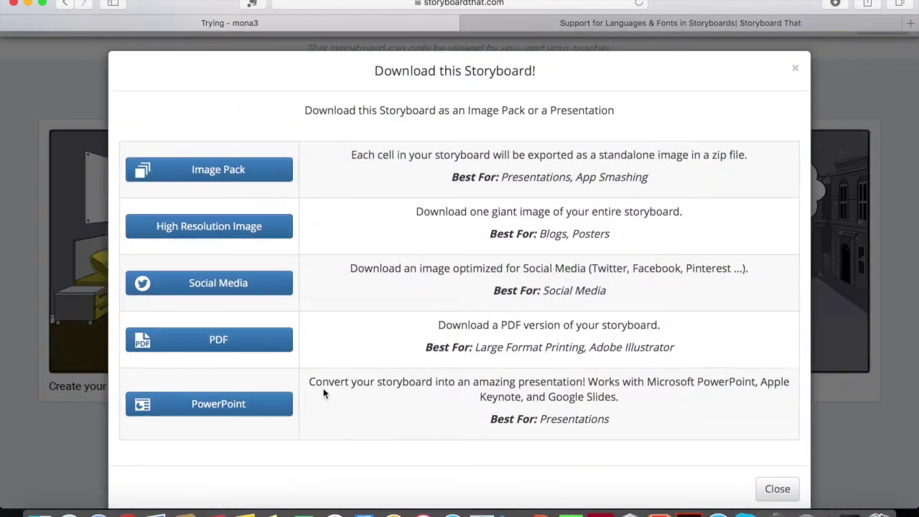
click(251, 238)
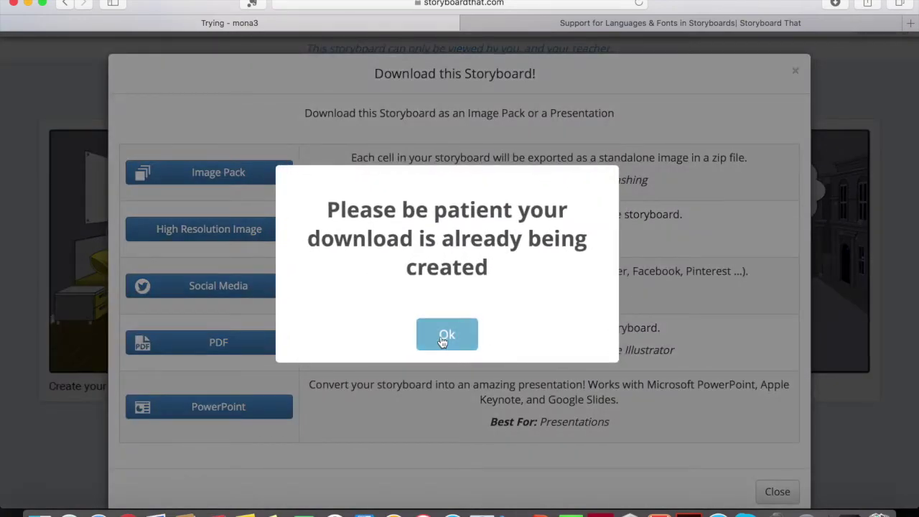
click(444, 335)
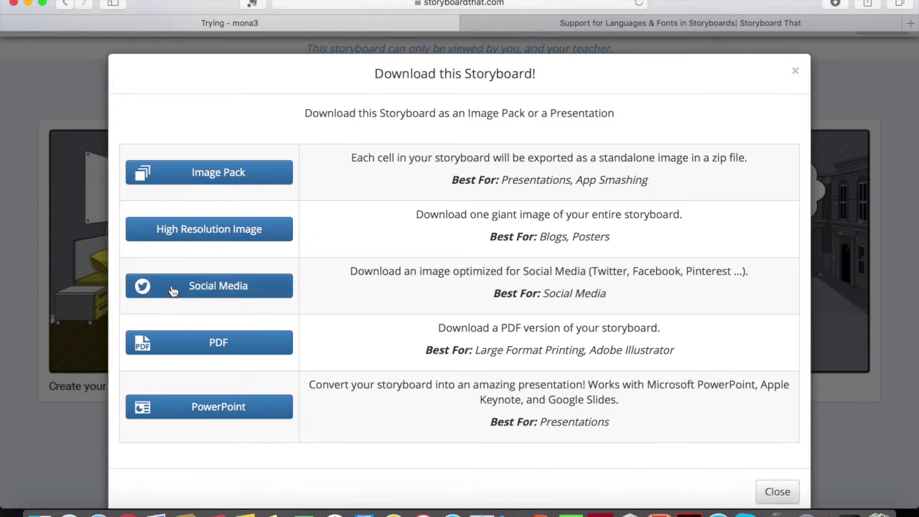
click(766, 493)
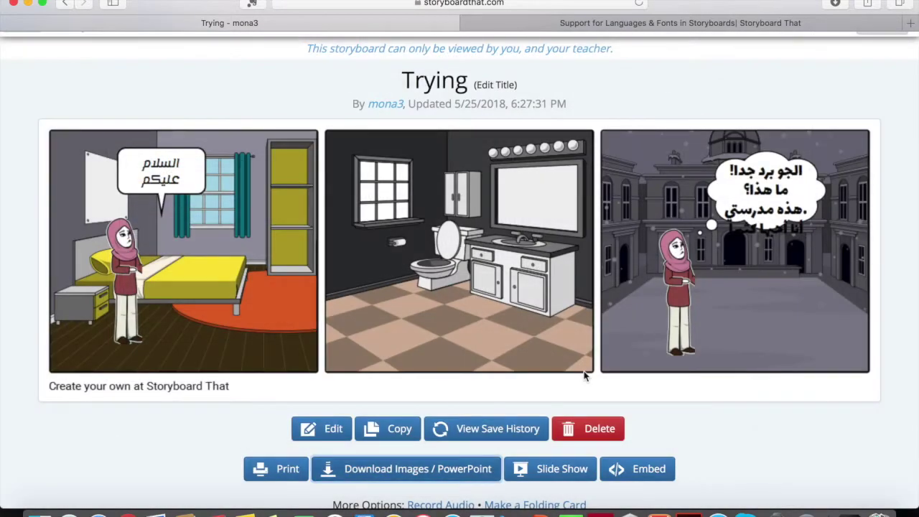
scroll(584, 375, down, 1)
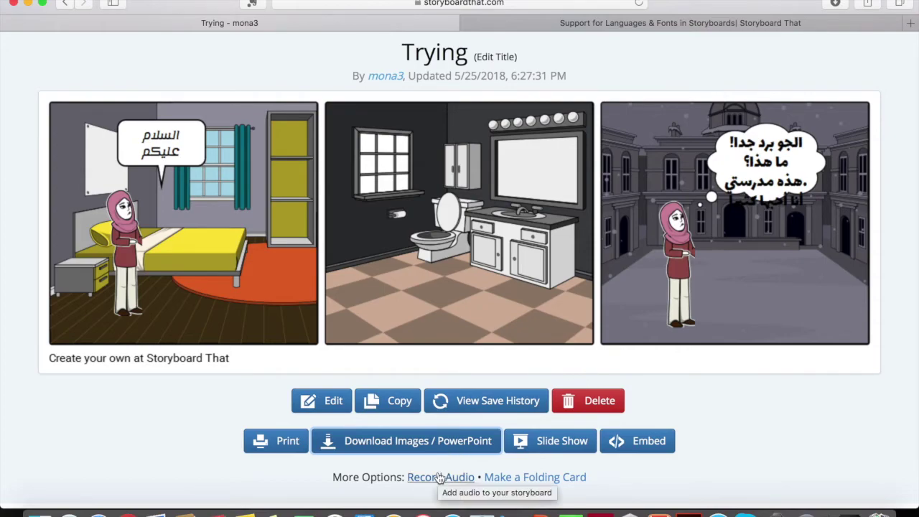
- Allow microphone access, record a short spoken narration, and wait while it saves to the storyboard
click(445, 478)
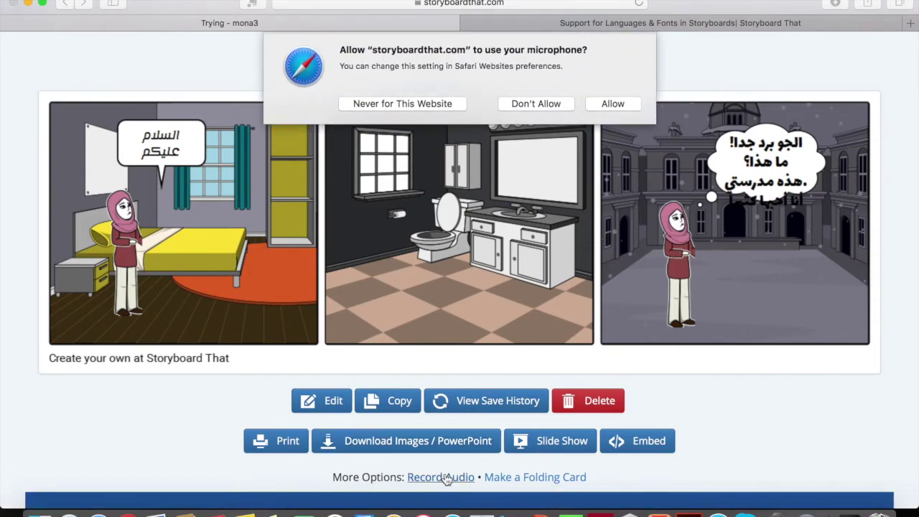
click(611, 106)
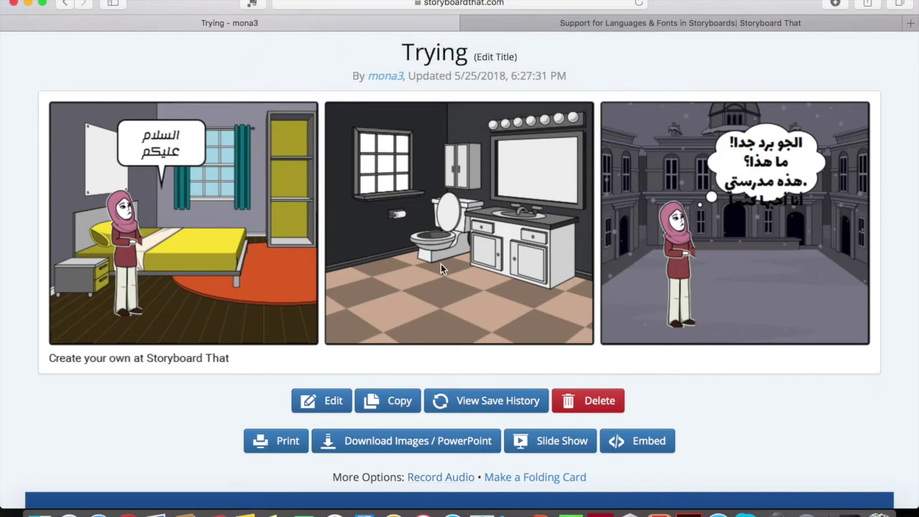
scroll(441, 264, down, 2)
scroll(440, 269, down, 4)
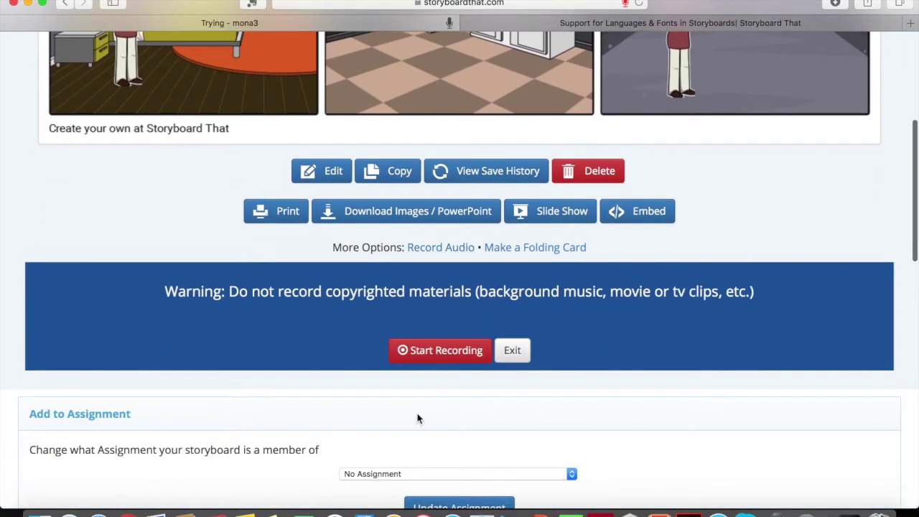
click(439, 366)
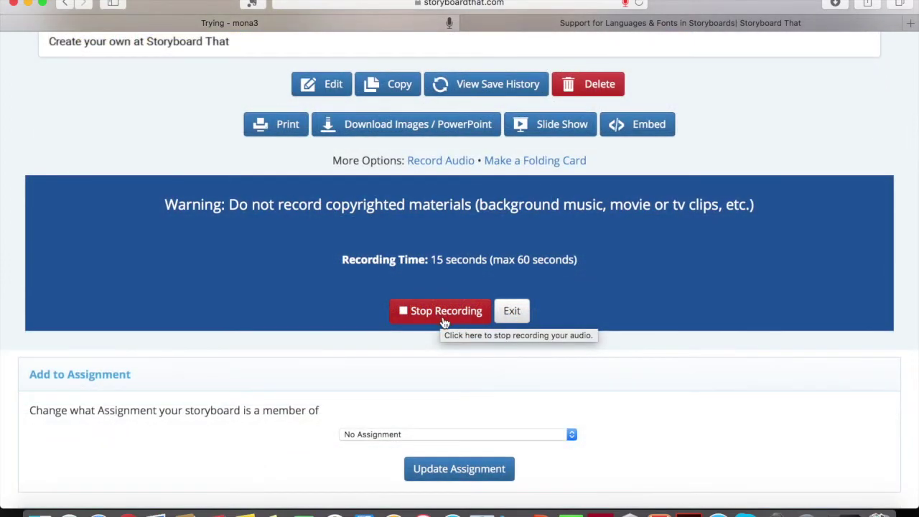
click(444, 316)
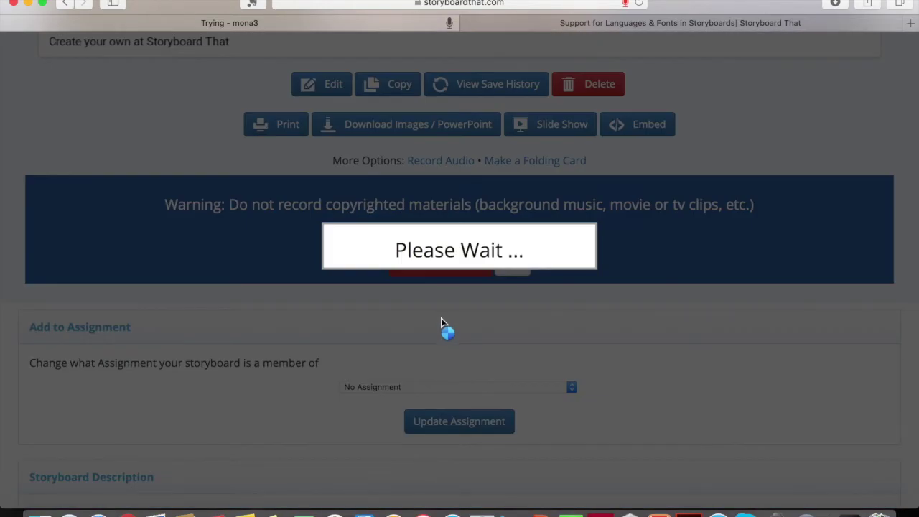
scroll(441, 318, down, 3)
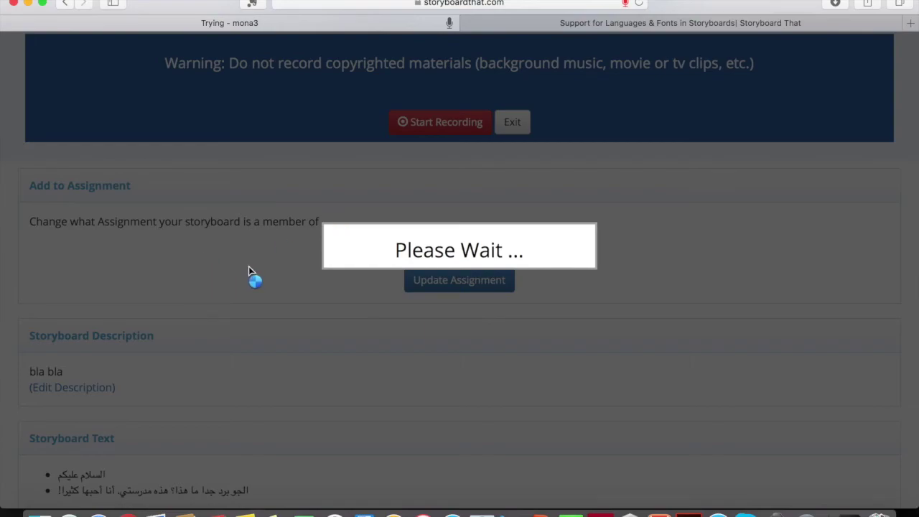
scroll(244, 272, down, 2)
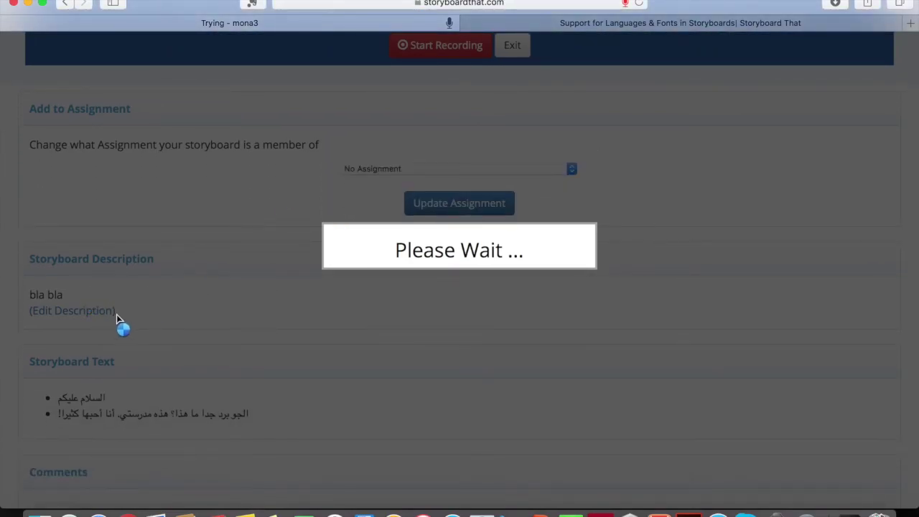
scroll(117, 314, down, 3)
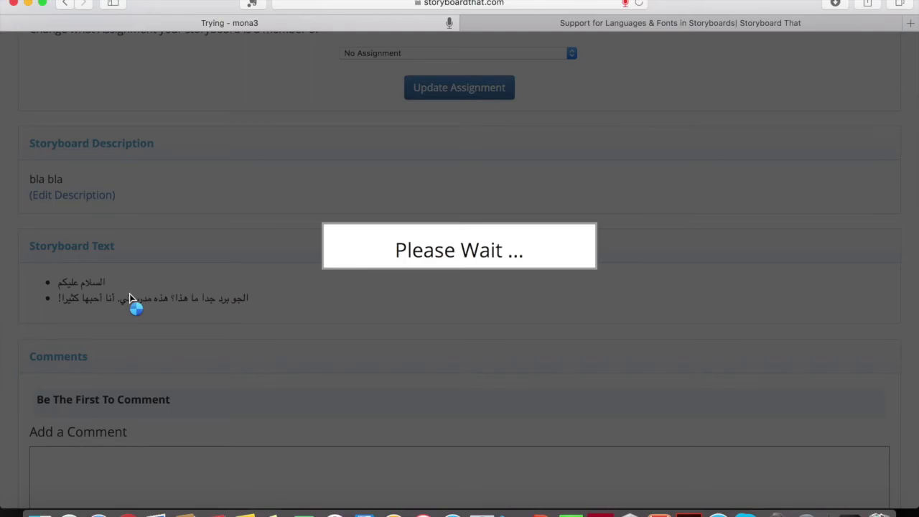
scroll(130, 296, down, 1)
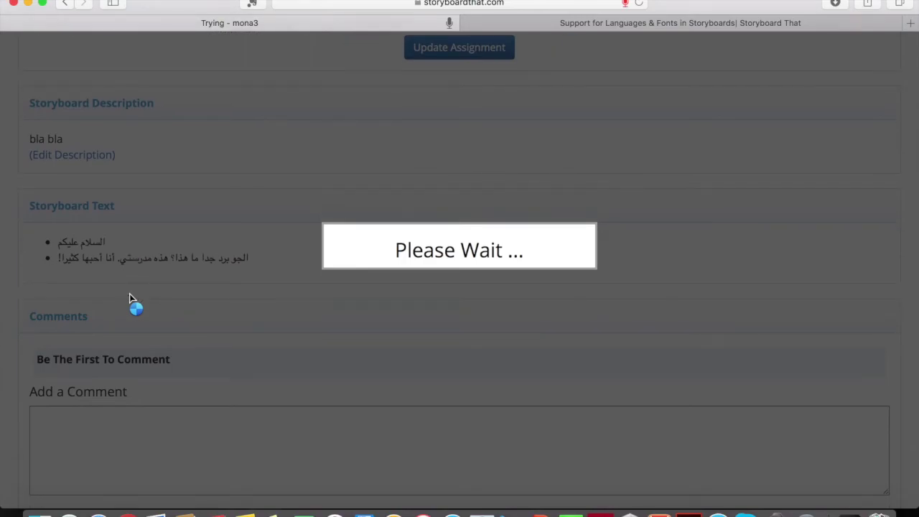
scroll(129, 293, down, 2)
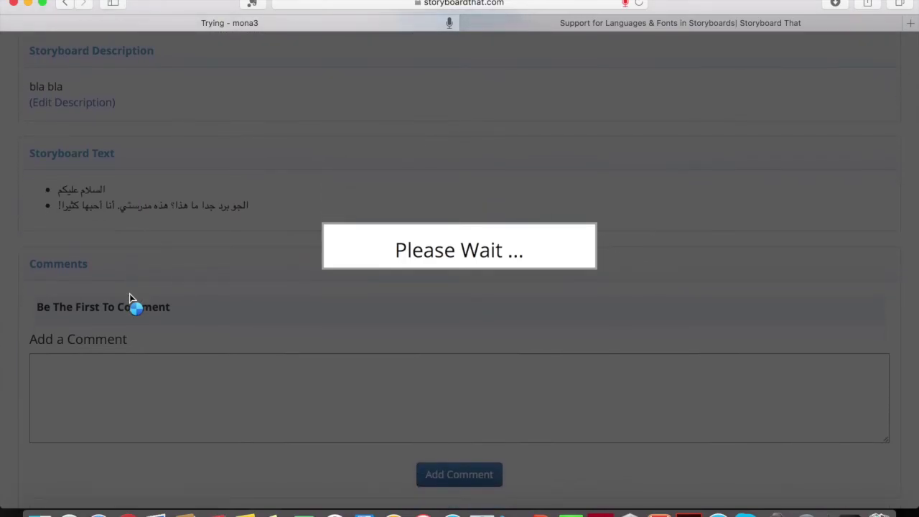
scroll(202, 359, down, 4)
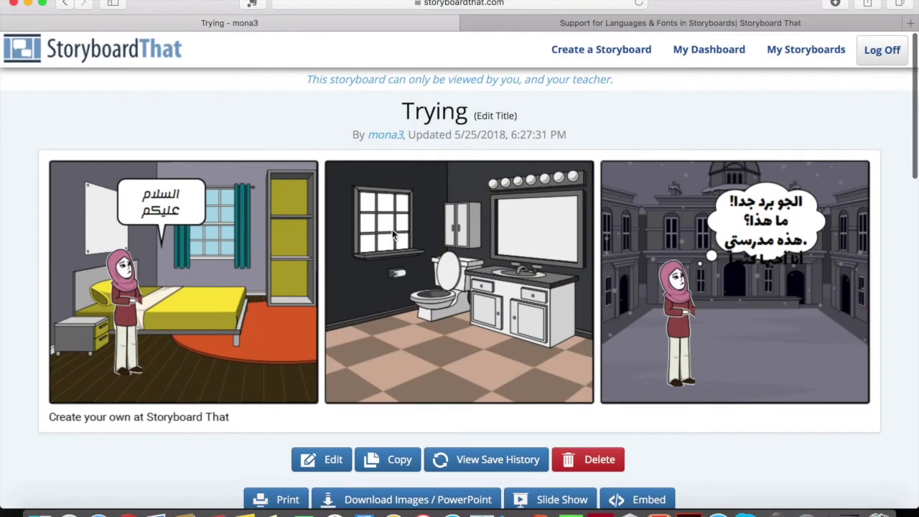
drag(306, 83, 576, 87)
click(632, 91)
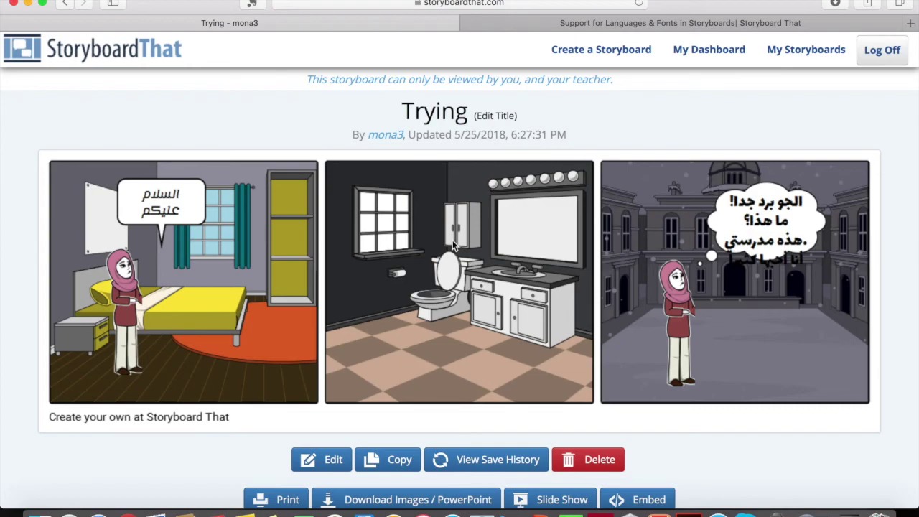
scroll(452, 241, down, 5)
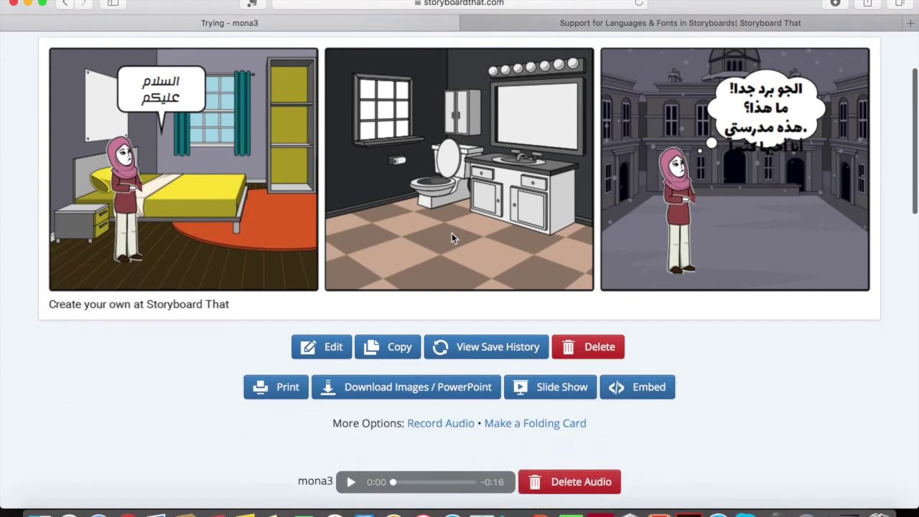
scroll(371, 420, down, 4)
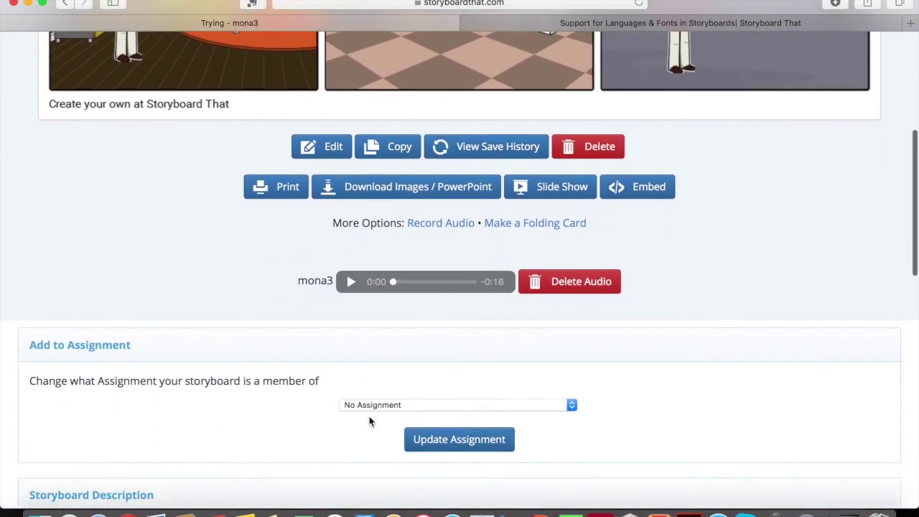
scroll(429, 353, down, 10)
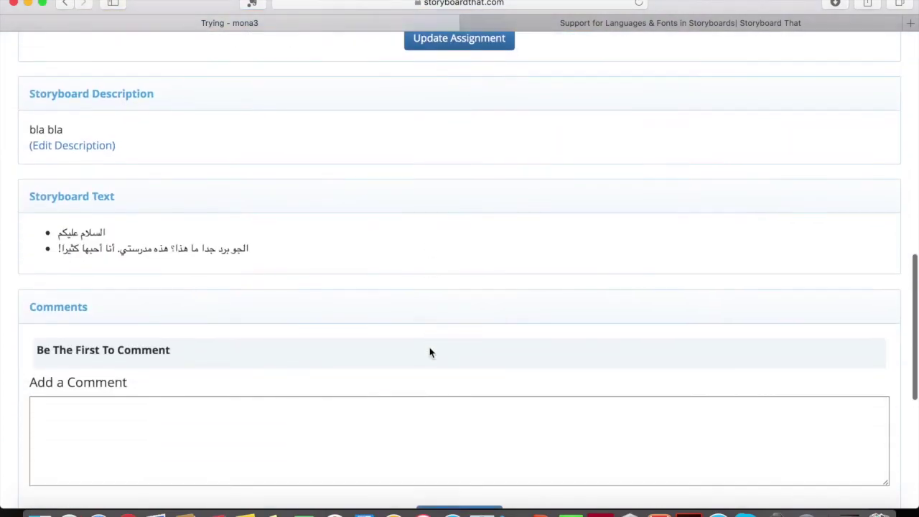
scroll(429, 352, up, 5)
scroll(431, 353, up, 15)
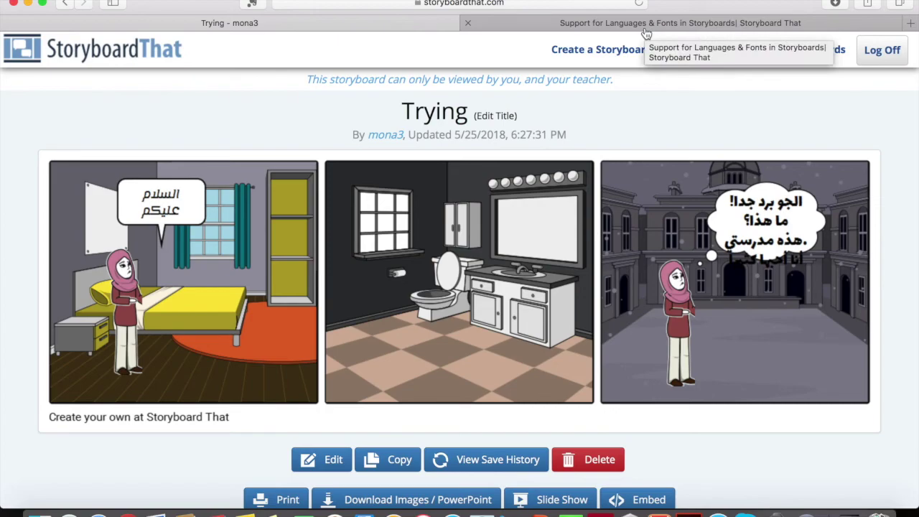
- Open the Support for Languages & Fonts tab and scroll through the table of fonts per language
click(645, 29)
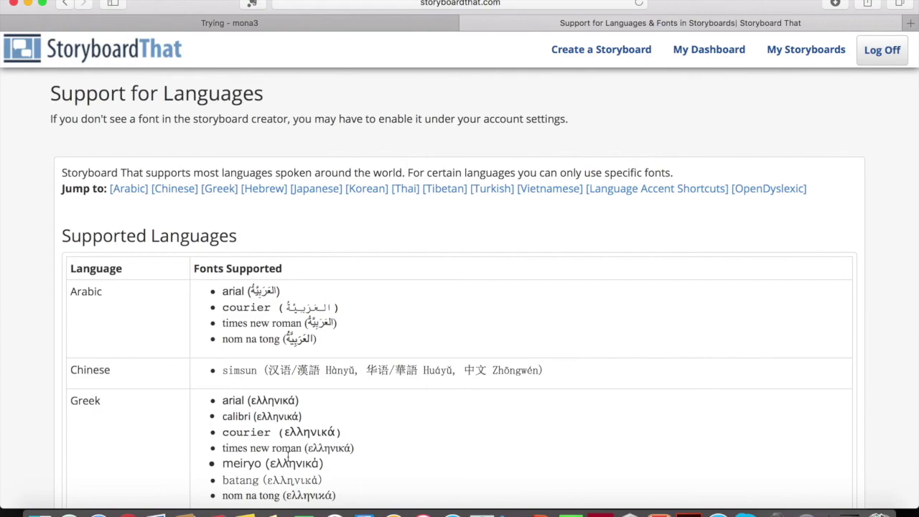
scroll(302, 402, down, 5)
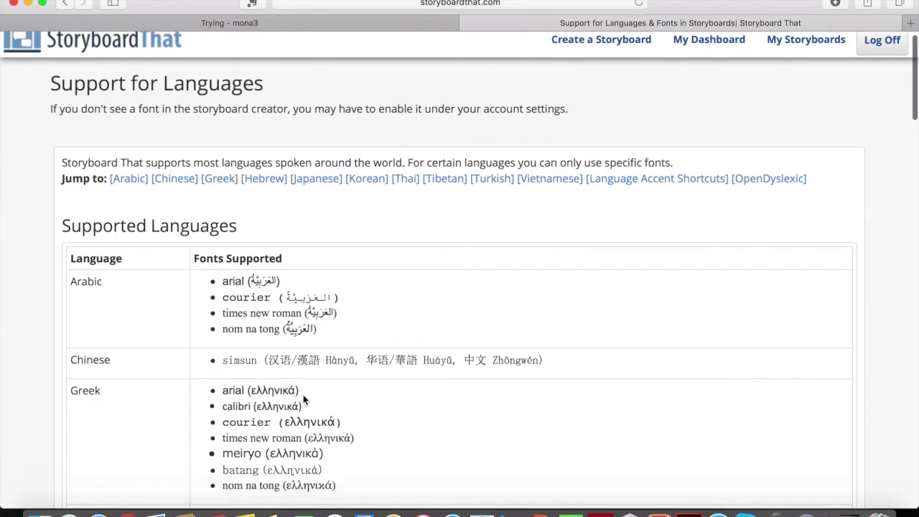
scroll(303, 394, up, 3)
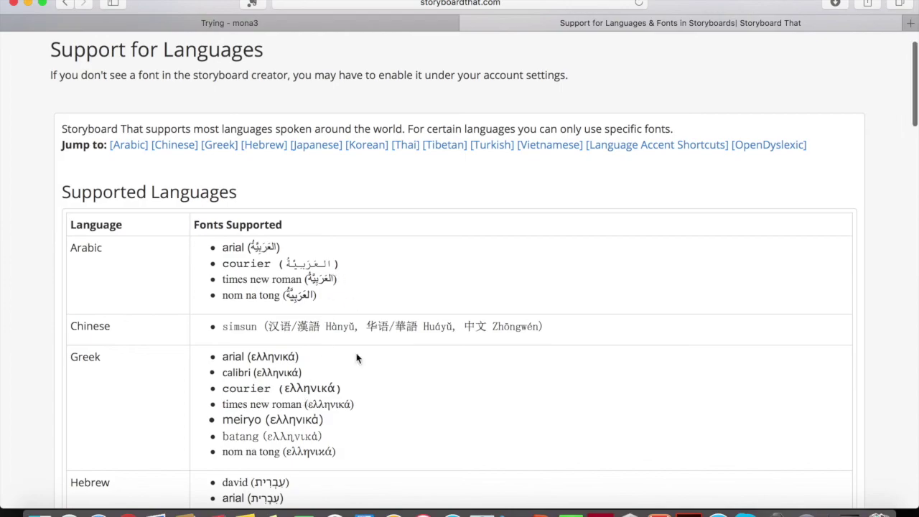
scroll(328, 303, up, 1)
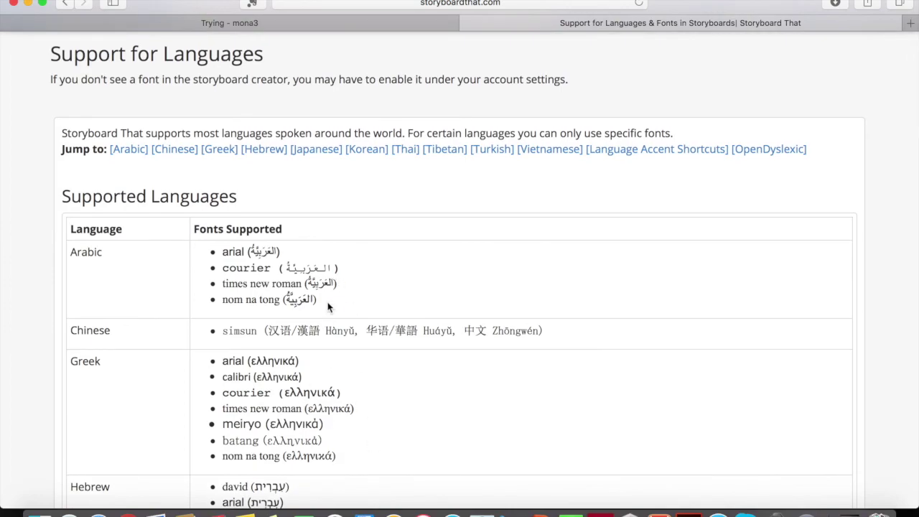
scroll(328, 306, down, 20)
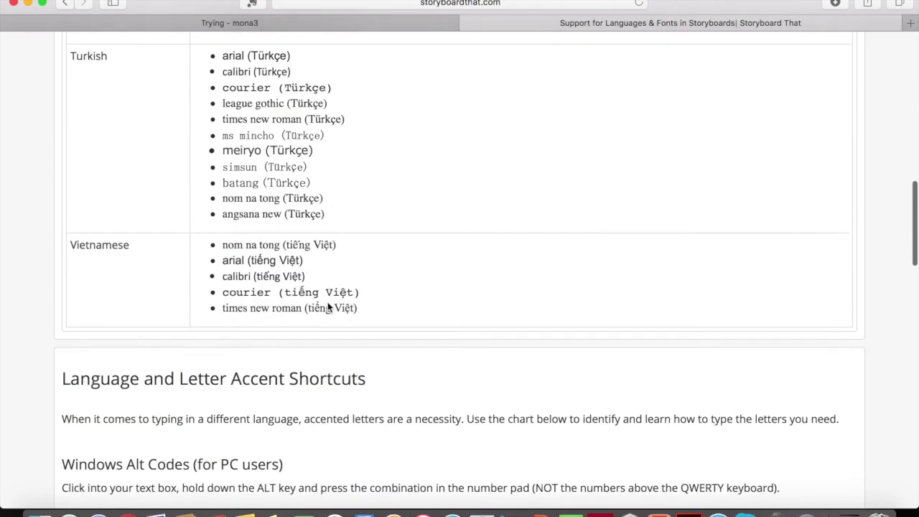
scroll(328, 306, down, 8)
scroll(328, 306, up, 20)
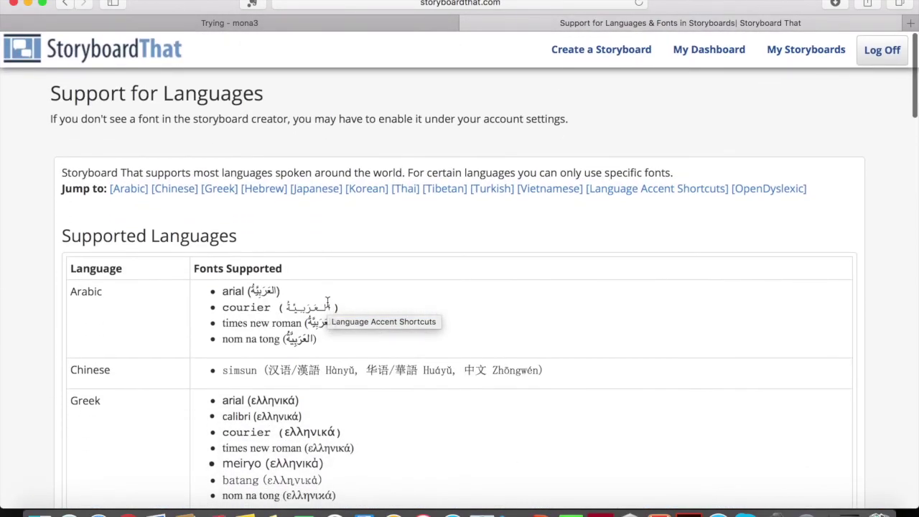